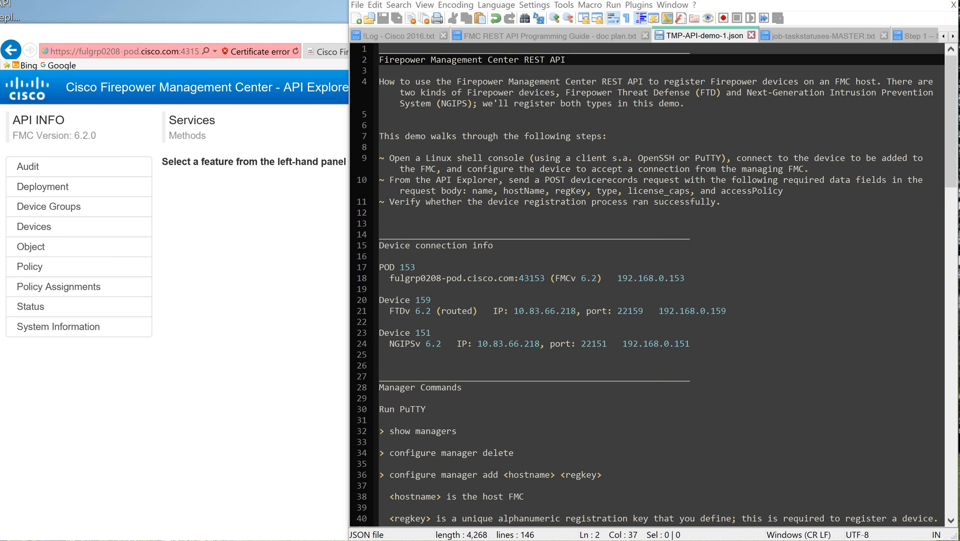
Step: Review the notes on manager commands, license capabilities and the device registration requests in TMP-API-demo-1.json
{"action": "left_click_drag", "start_coordinate": [476, 130], "coordinate": [170, 90]}
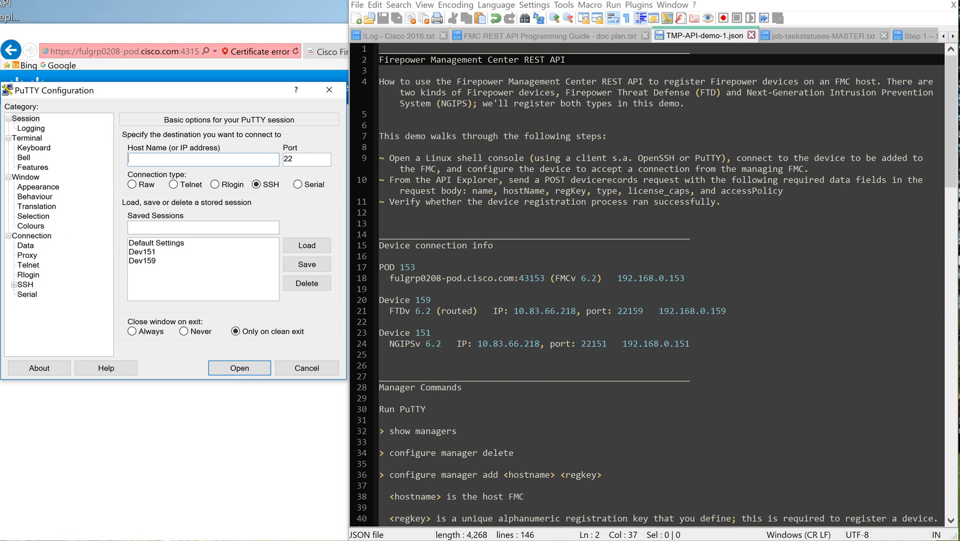
{"action": "scroll", "coordinate": [652, 286], "scroll_direction": "down", "scroll_amount": 11}
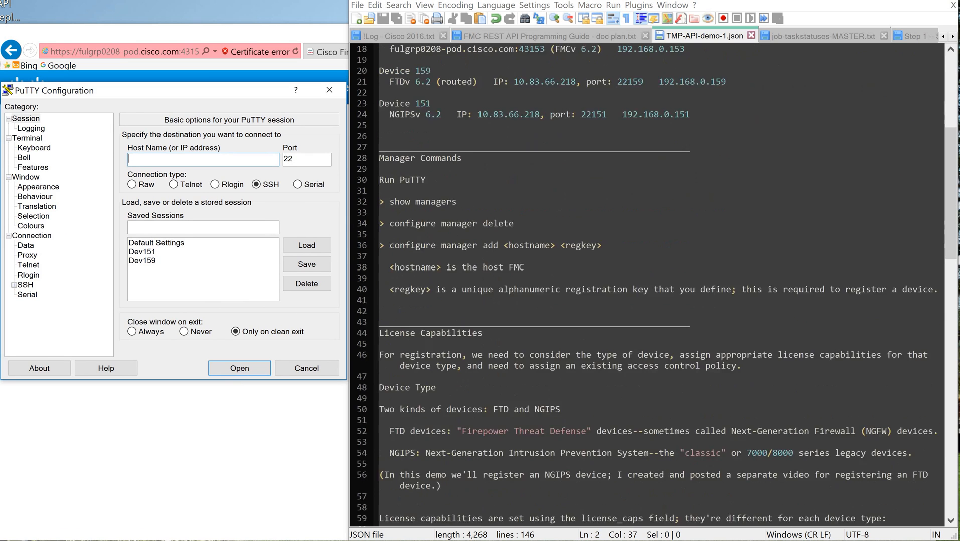
{"action": "scroll", "coordinate": [652, 286], "scroll_direction": "up", "scroll_amount": 1}
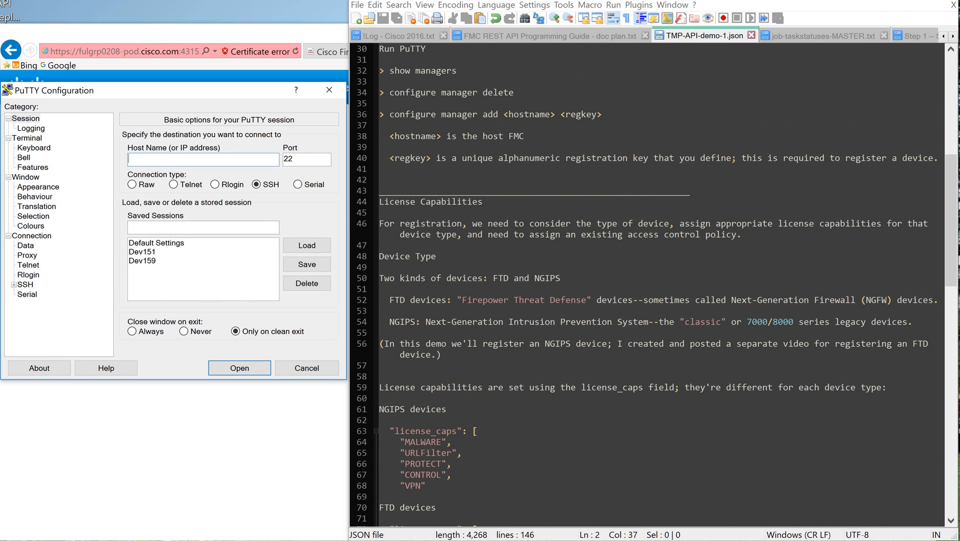
{"action": "left_click_drag", "start_coordinate": [951, 221], "coordinate": [951, 213]}
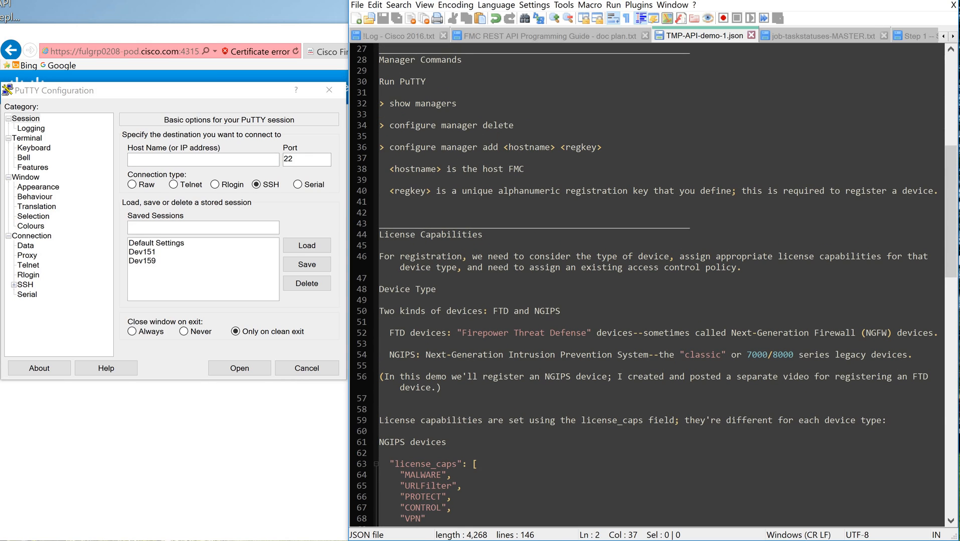
{"action": "left_click", "coordinate": [190, 159]}
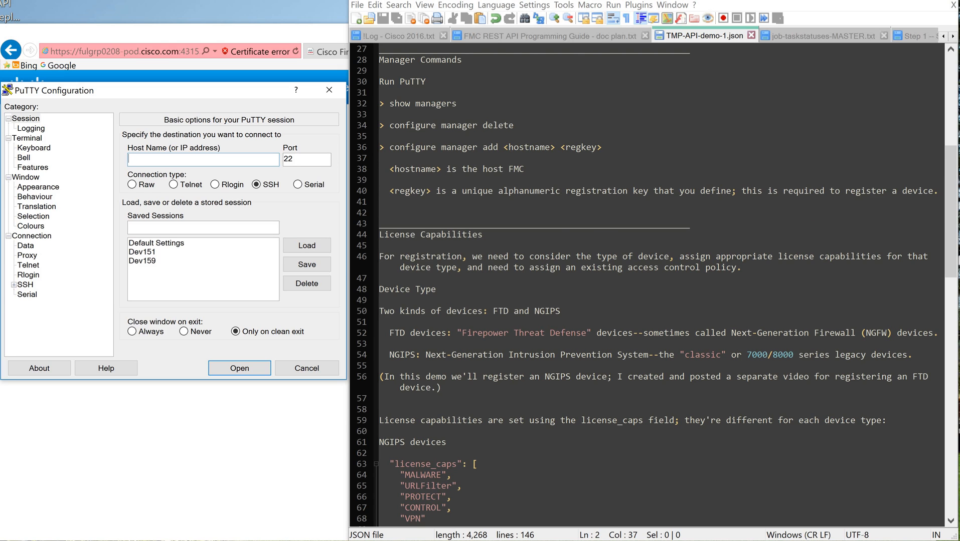
{"action": "scroll", "coordinate": [647, 283], "scroll_direction": "down", "scroll_amount": 14}
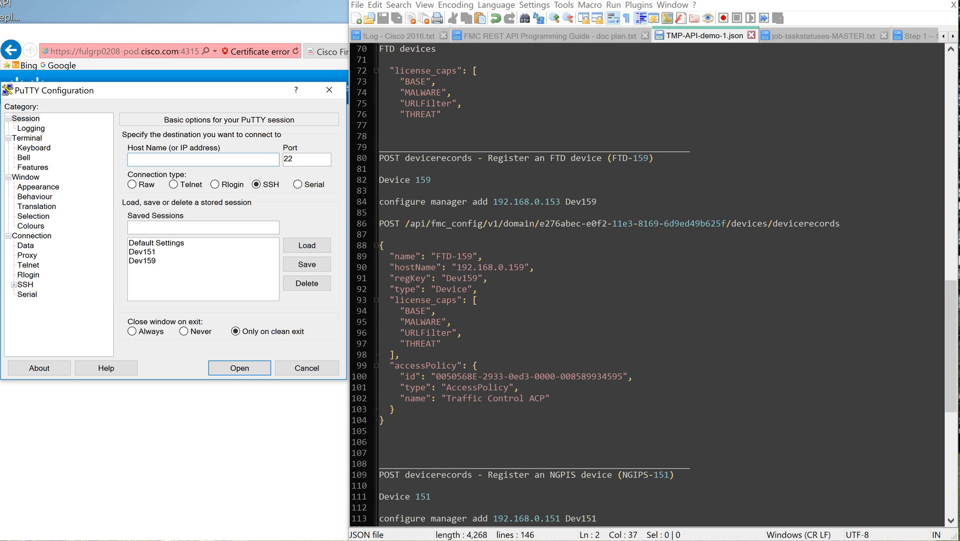
{"action": "scroll", "coordinate": [647, 283], "scroll_direction": "down", "scroll_amount": 1}
{"action": "scroll", "coordinate": [647, 283], "scroll_direction": "down", "scroll_amount": 1}
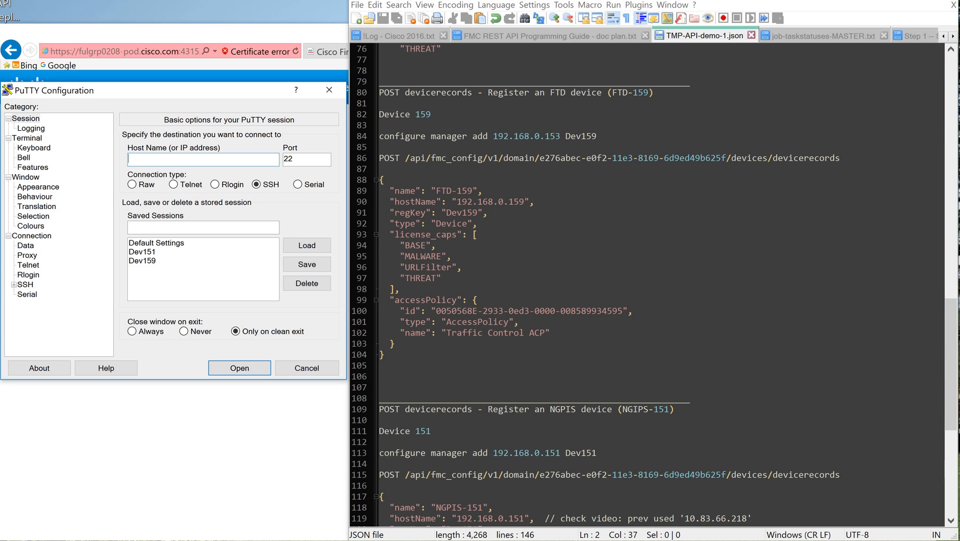
Step: Load the saved Dev159 session and open its SSH connection, placing the terminal window beside the notes
{"action": "left_click", "coordinate": [142, 261]}
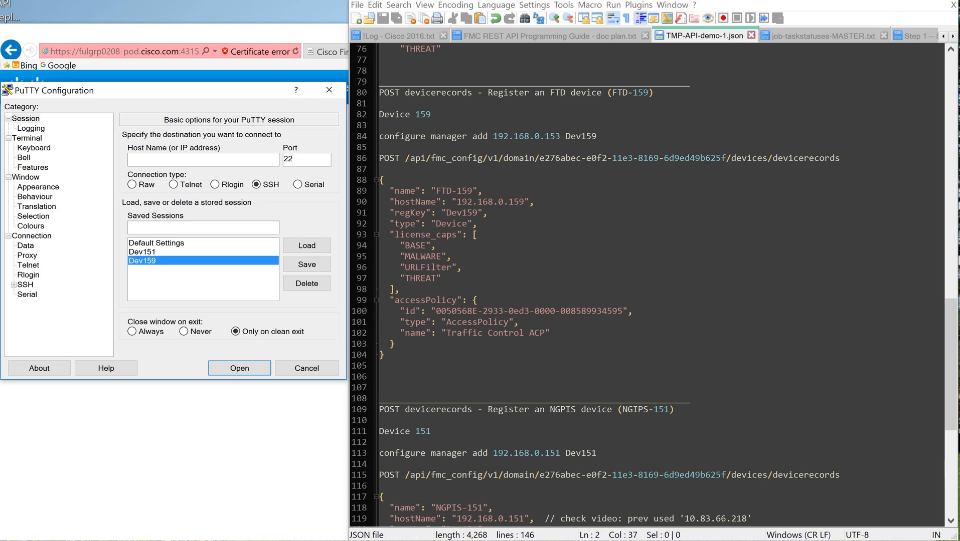
{"action": "left_click", "coordinate": [306, 246]}
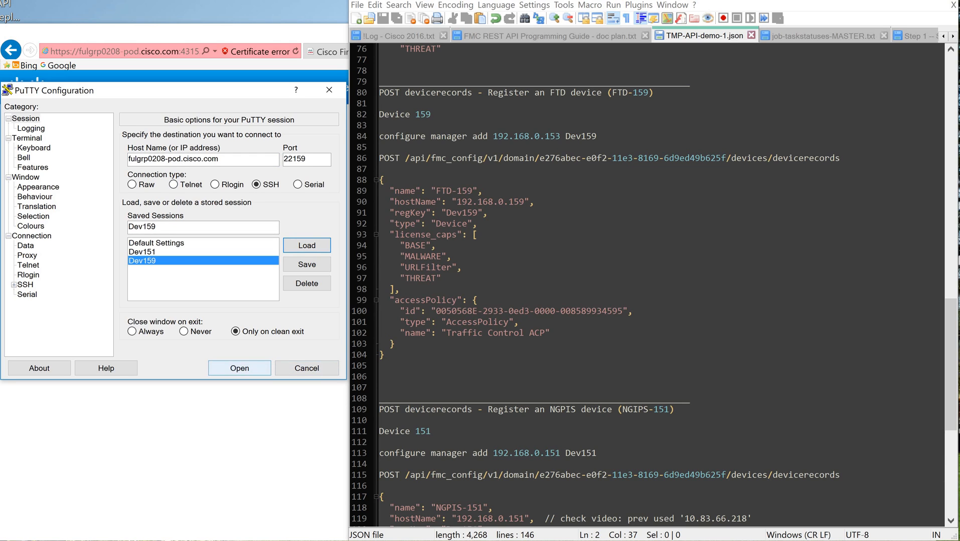
{"action": "left_click", "coordinate": [239, 368]}
{"action": "left_click_drag", "start_coordinate": [401, 145], "coordinate": [166, 67]}
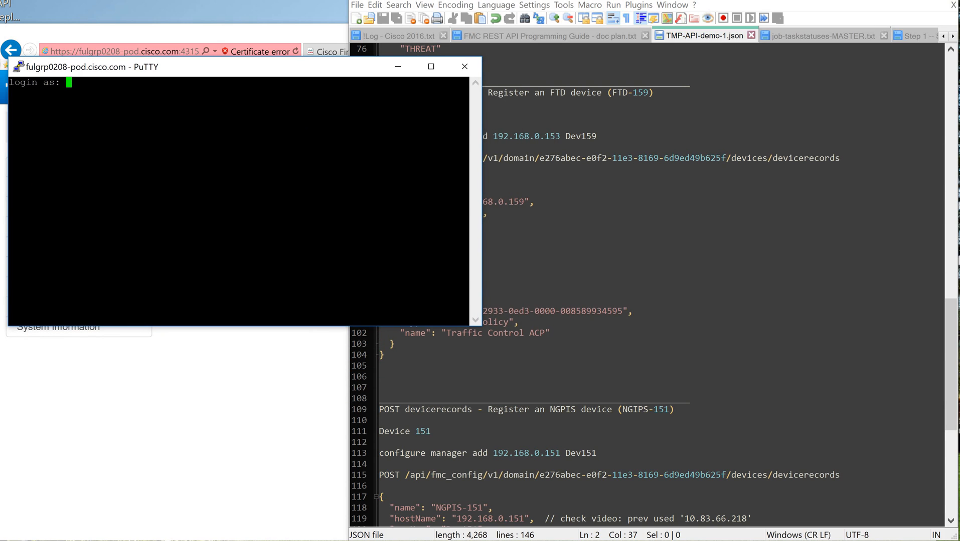
Step: Log in to the Dev159 terminal session as admin with the account password
{"action": "left_click_drag", "start_coordinate": [950, 365], "coordinate": [950, 211]}
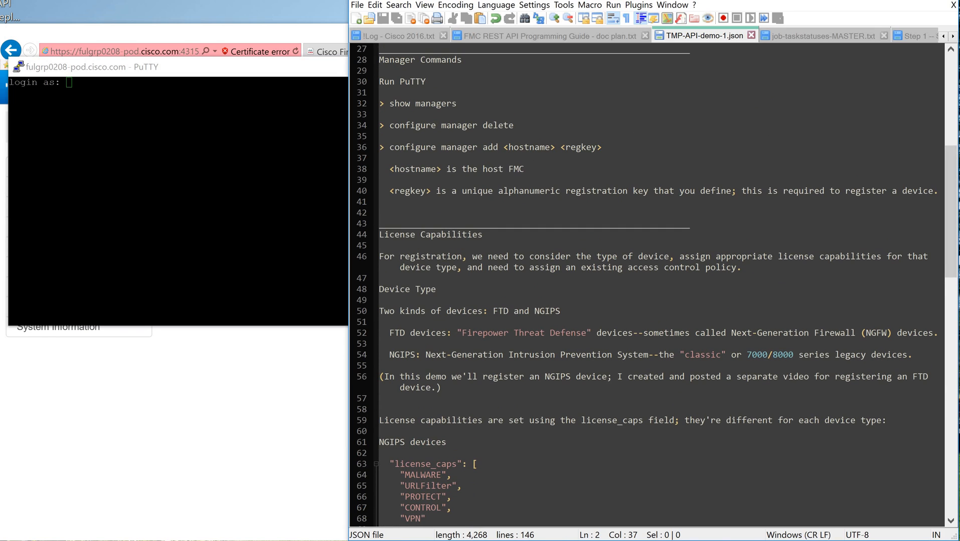
{"action": "left_click", "coordinate": [226, 190]}
{"action": "left_click", "coordinate": [616, 136]}
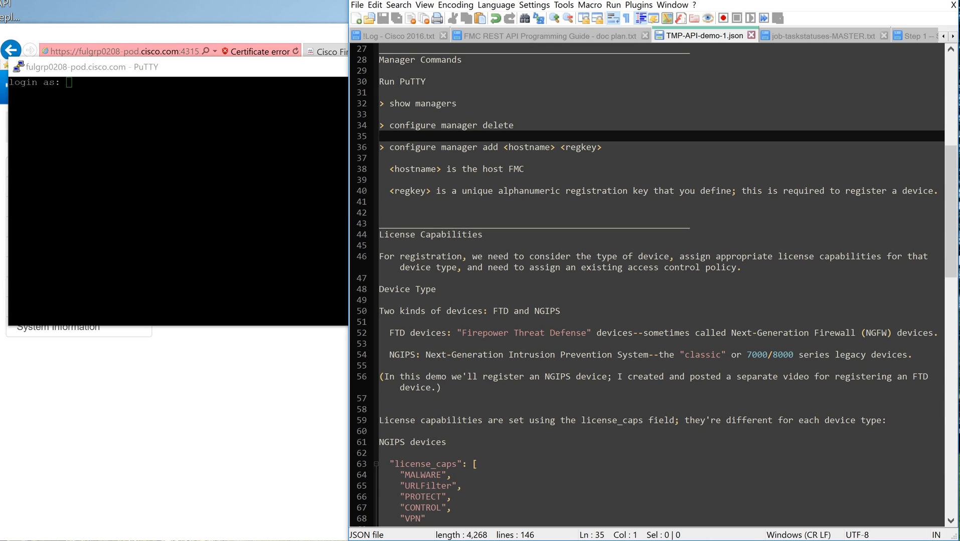
{"action": "left_click", "coordinate": [225, 191]}
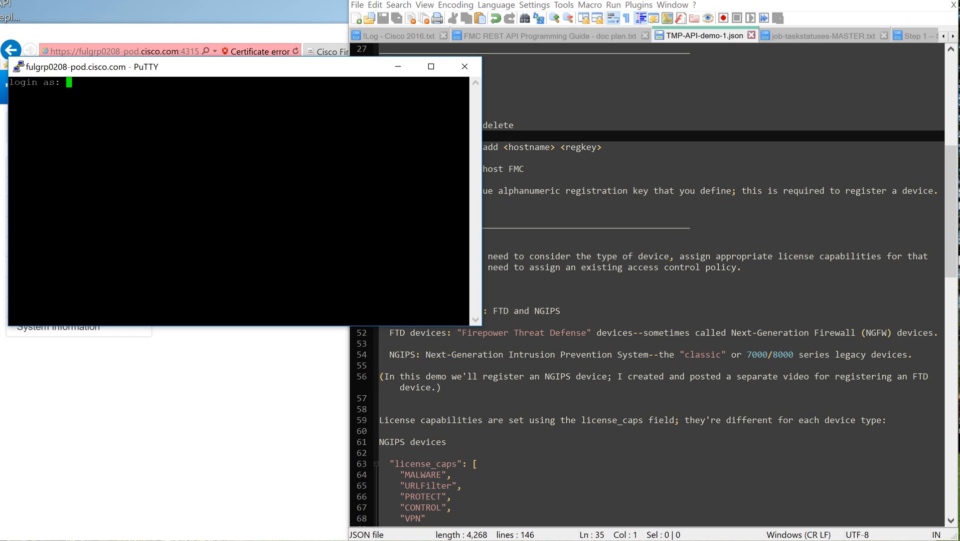
{"action": "type", "text": "admin"}
{"action": "key", "text": "Return"}
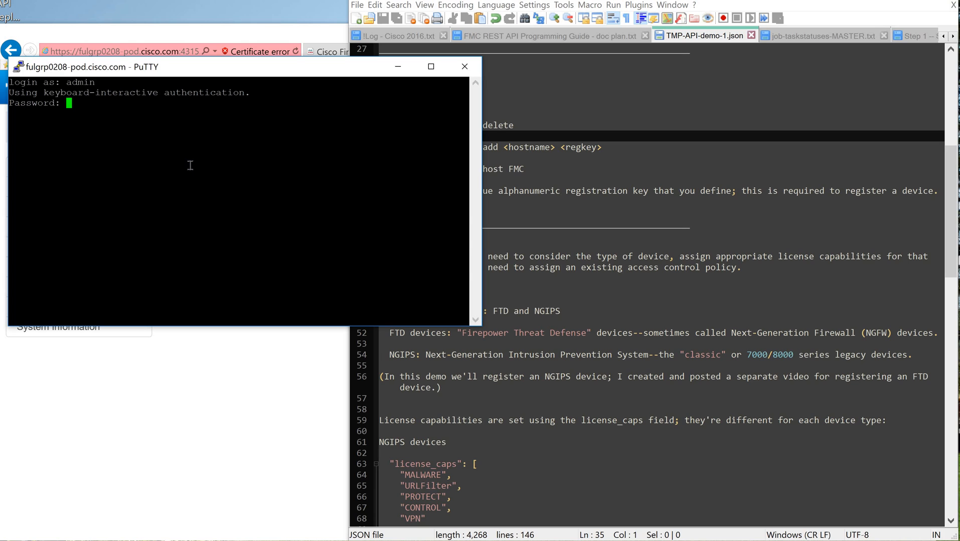
{"action": "key", "text": "Return"}
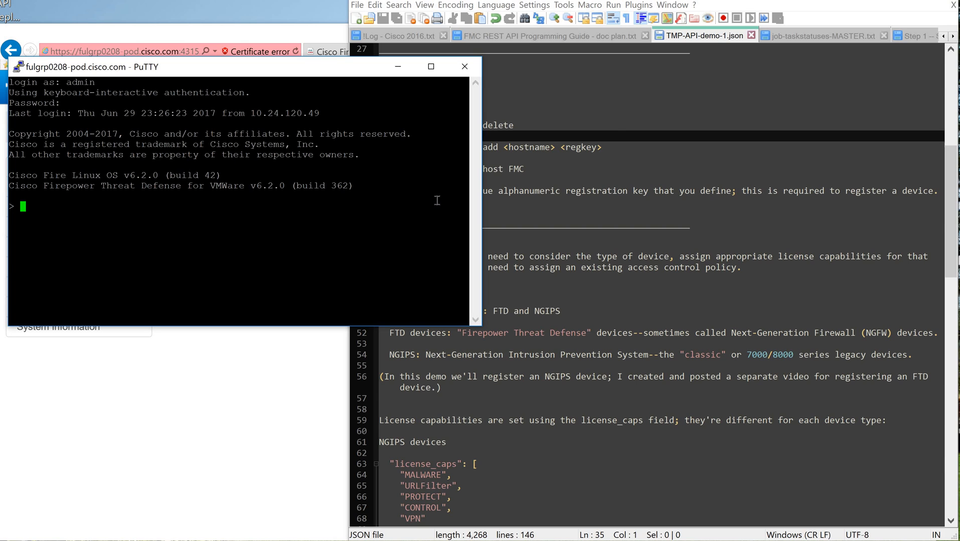
Step: Run show managers on the device to list its configured managers
{"action": "left_click", "coordinate": [615, 137]}
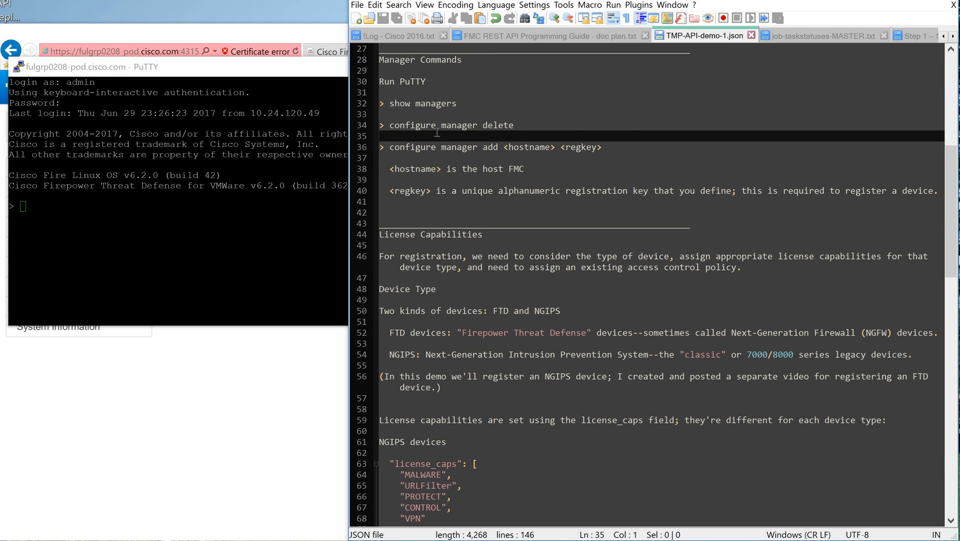
{"action": "left_click", "coordinate": [499, 147]}
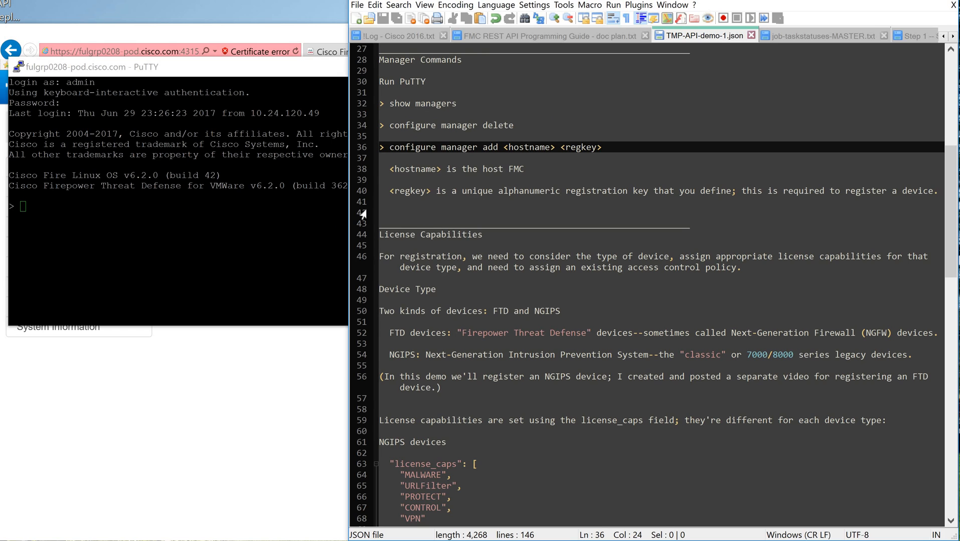
{"action": "left_click", "coordinate": [222, 237]}
{"action": "type", "text": "sh"}
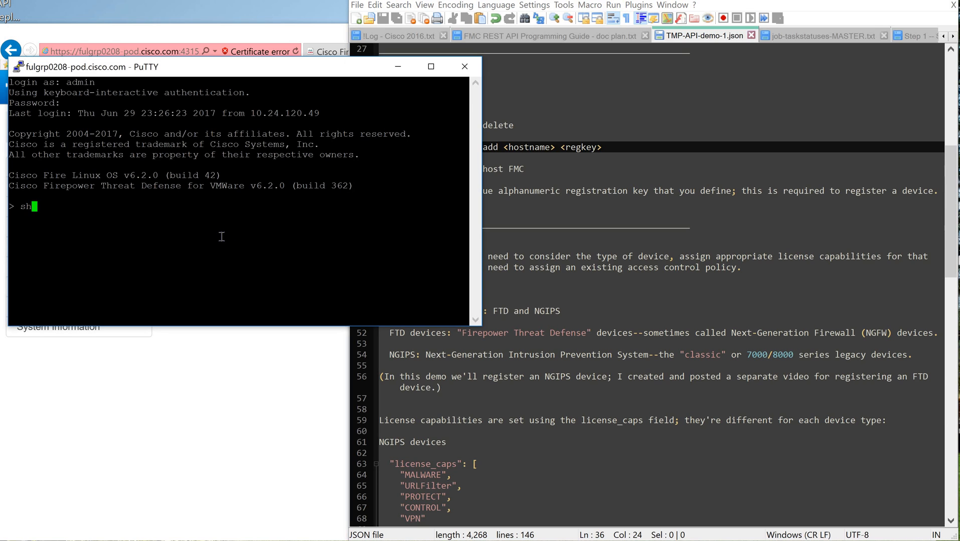
{"action": "type", "text": "ow managers"}
{"action": "key", "text": "Return"}
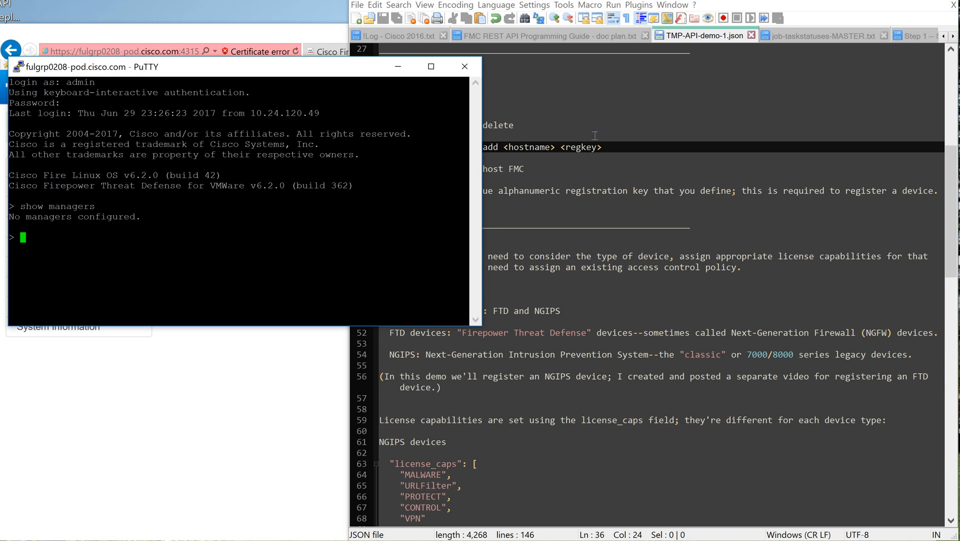
Step: Enter configure manager add at the device prompt, followed by the FMC address 192.168.0.153 copied from the notes
{"action": "left_click", "coordinate": [500, 142]}
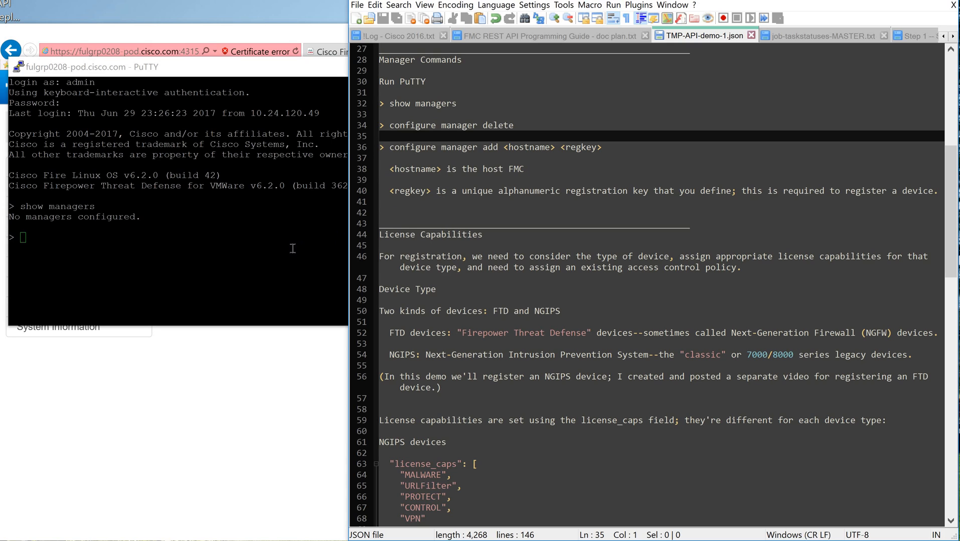
{"action": "left_click", "coordinate": [237, 244]}
{"action": "type", "text": "conf"}
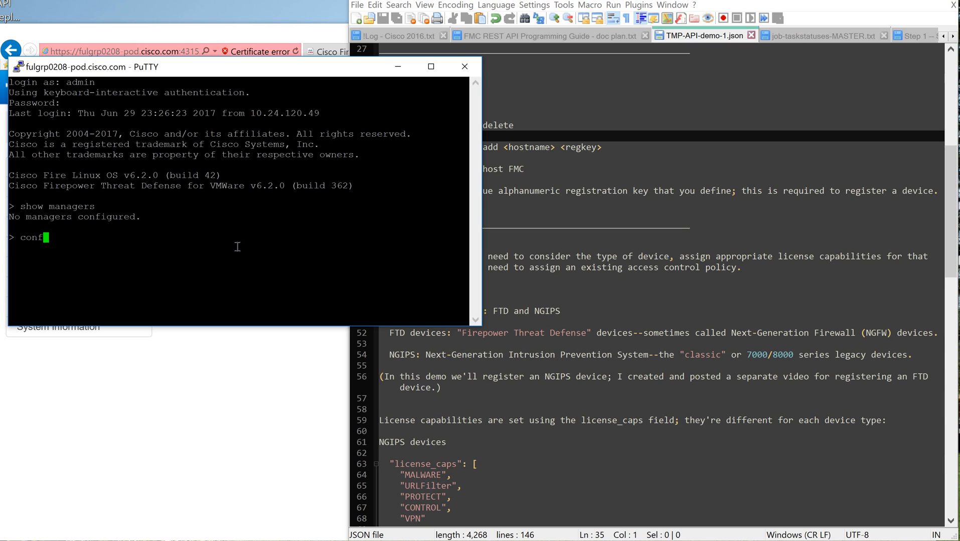
{"action": "type", "text": "igure manager add"}
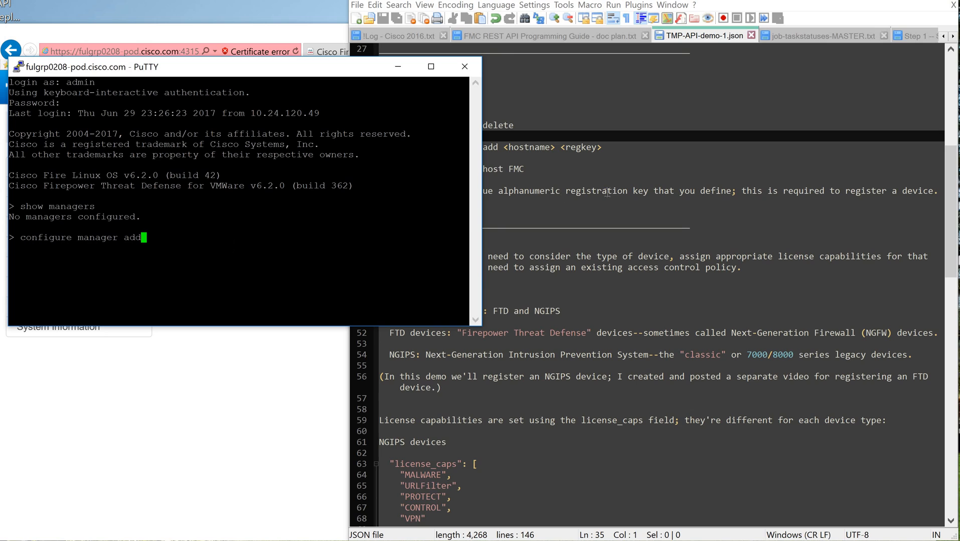
{"action": "left_click", "coordinate": [594, 157]}
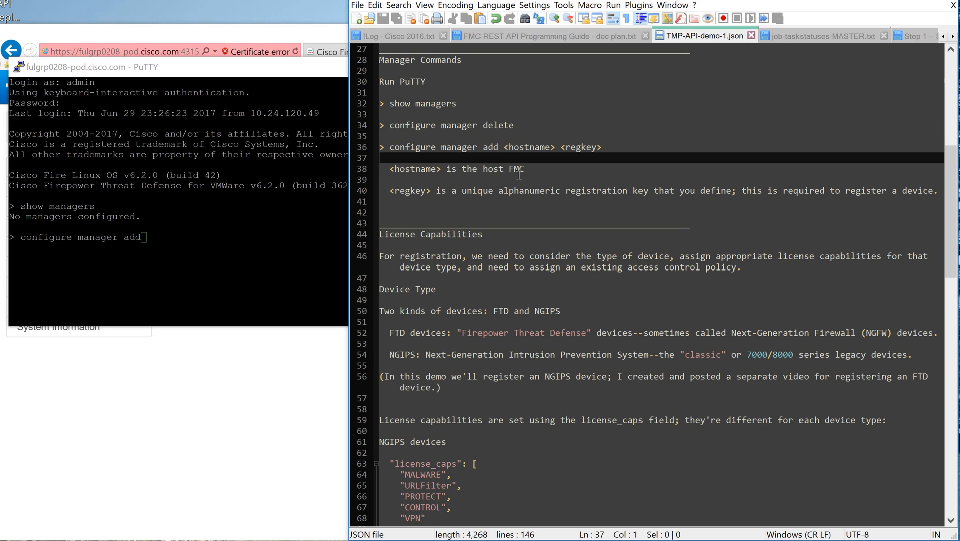
{"action": "scroll", "coordinate": [540, 152], "scroll_direction": "down", "scroll_amount": 15}
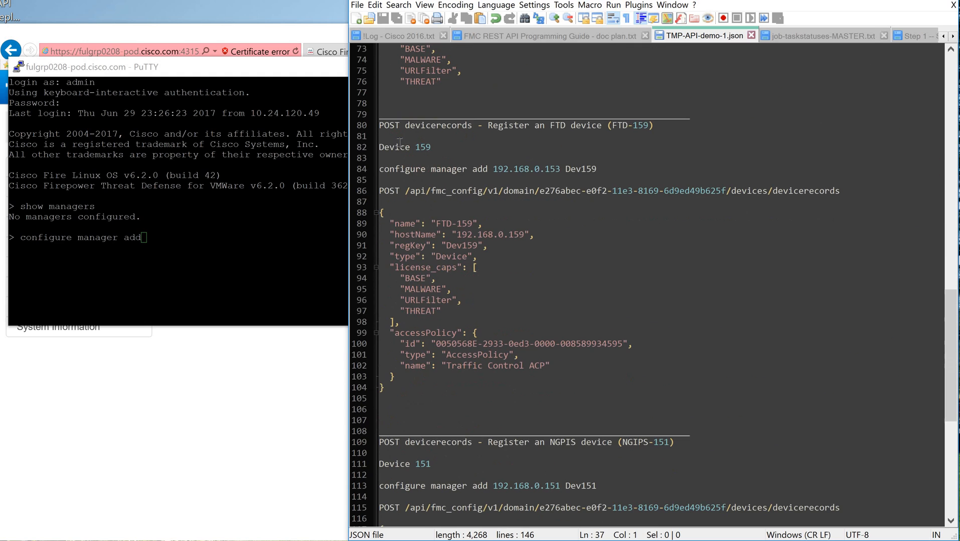
{"action": "left_click", "coordinate": [493, 169]}
{"action": "left_click_drag", "start_coordinate": [493, 169], "coordinate": [561, 169]}
{"action": "key", "text": "ctrl+c"}
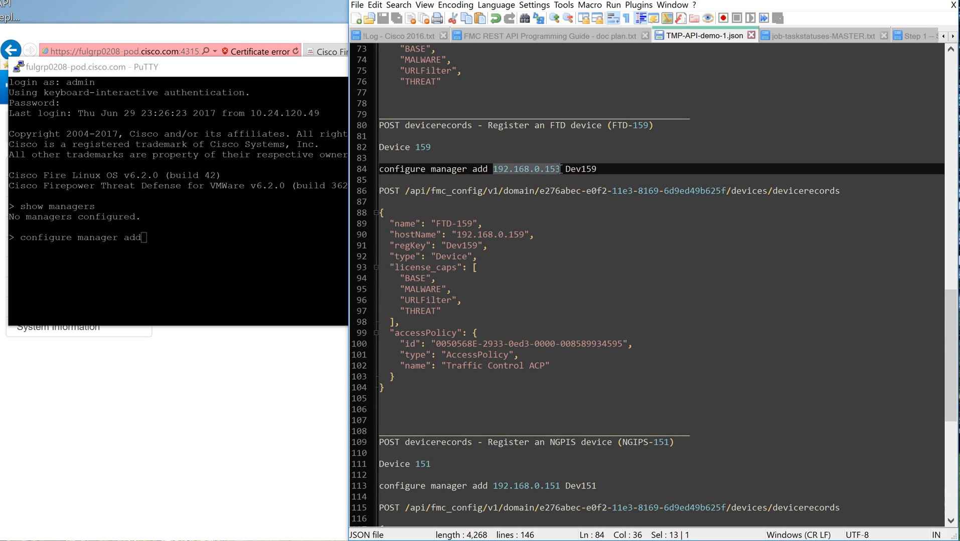
{"action": "left_click", "coordinate": [180, 233]}
{"action": "right_click", "coordinate": [249, 235]}
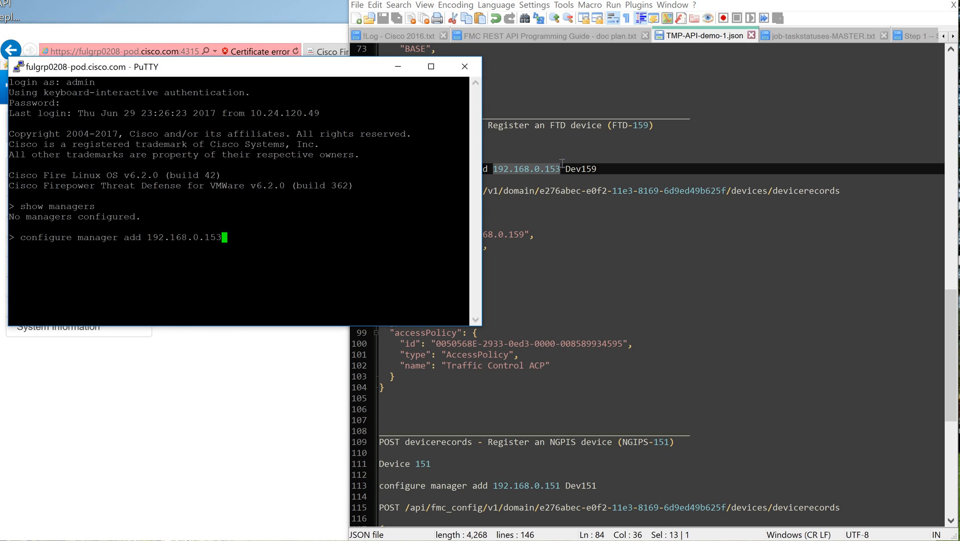
Step: Append the registration key, written without a space inside it, to the configure manager add command
{"action": "left_click", "coordinate": [614, 171]}
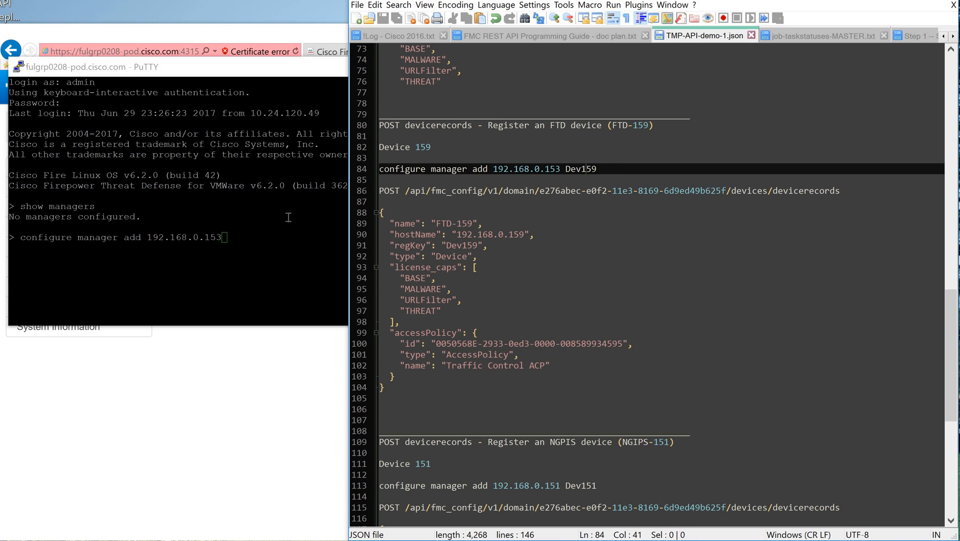
{"action": "left_click", "coordinate": [549, 151]}
{"action": "scroll", "coordinate": [547, 161], "scroll_direction": "up", "scroll_amount": 13}
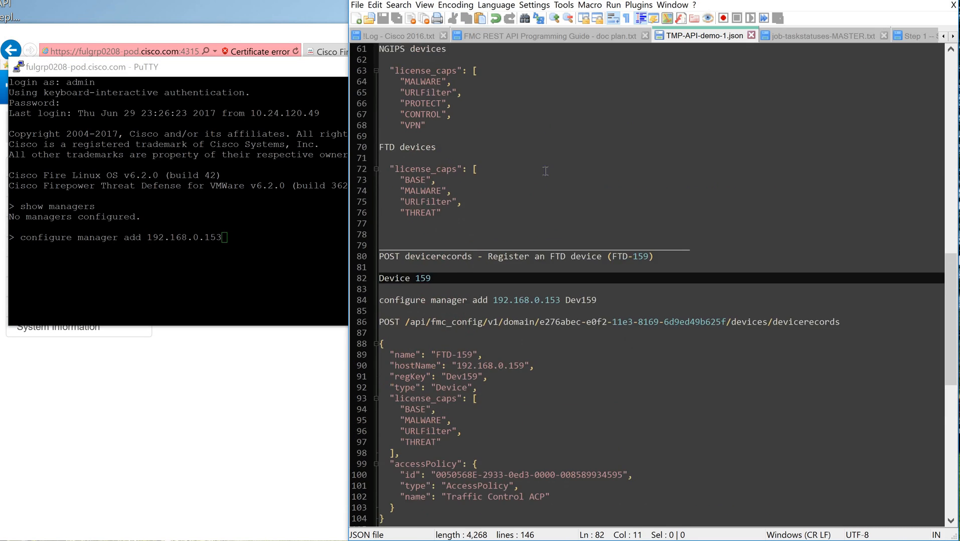
{"action": "scroll", "coordinate": [544, 170], "scroll_direction": "up", "scroll_amount": 8}
{"action": "scroll", "coordinate": [541, 174], "scroll_direction": "down", "scroll_amount": 3}
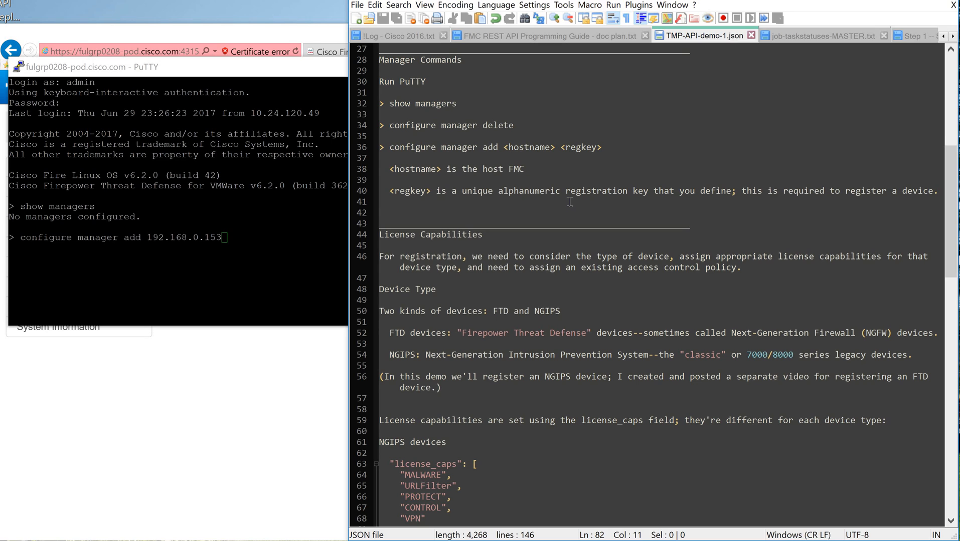
{"action": "left_click", "coordinate": [251, 244]}
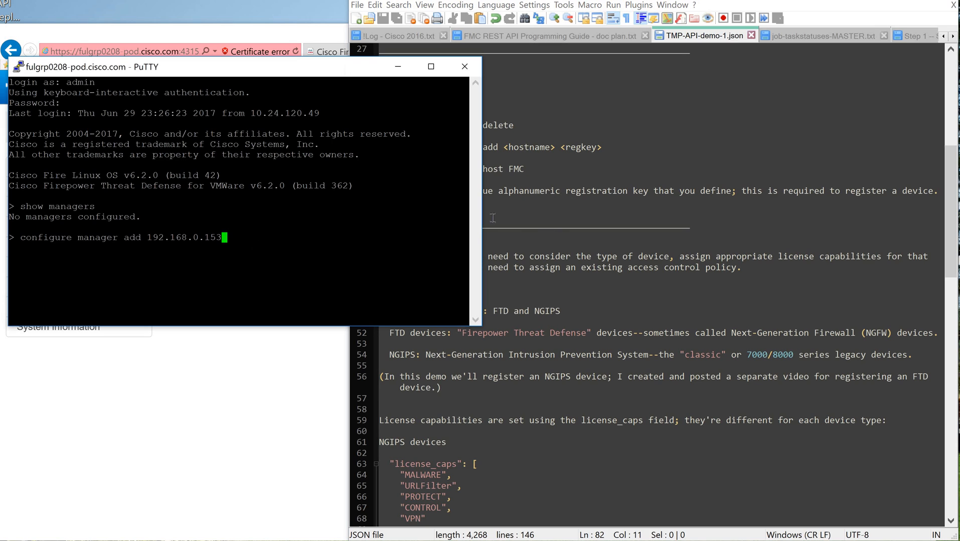
{"action": "type", "text": "Dev 159"}
{"action": "key", "text": "BackSpace"}
{"action": "key", "text": "BackSpace"}
{"action": "key", "text": "BackSpace"}
{"action": "key", "text": "BackSpace"}
{"action": "type", "text": "159"}
Step: Run the configure manager add command after comparing it with the FTD-159 entry in the notes, and exit the device session
{"action": "left_click", "coordinate": [670, 134]}
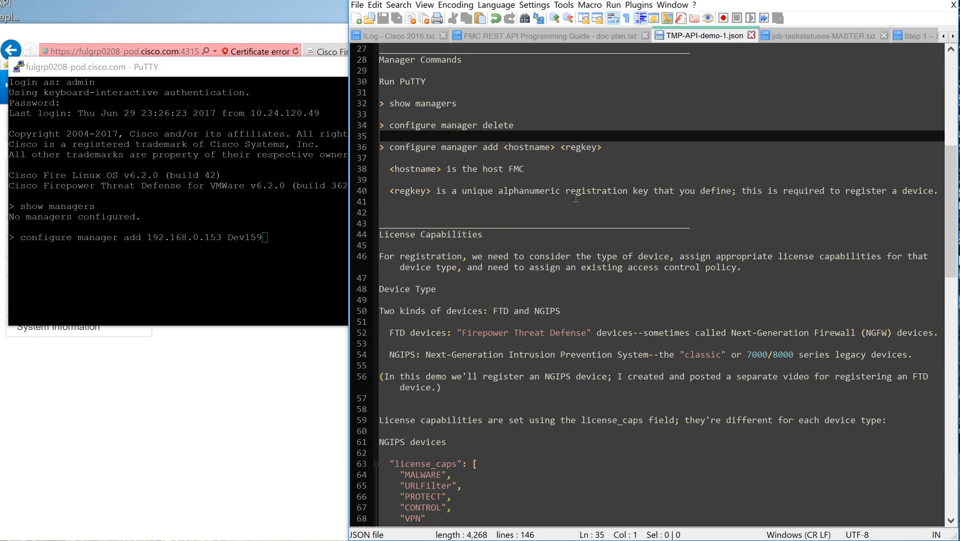
{"action": "scroll", "coordinate": [527, 178], "scroll_direction": "down", "scroll_amount": 1}
{"action": "scroll", "coordinate": [527, 178], "scroll_direction": "down", "scroll_amount": 15}
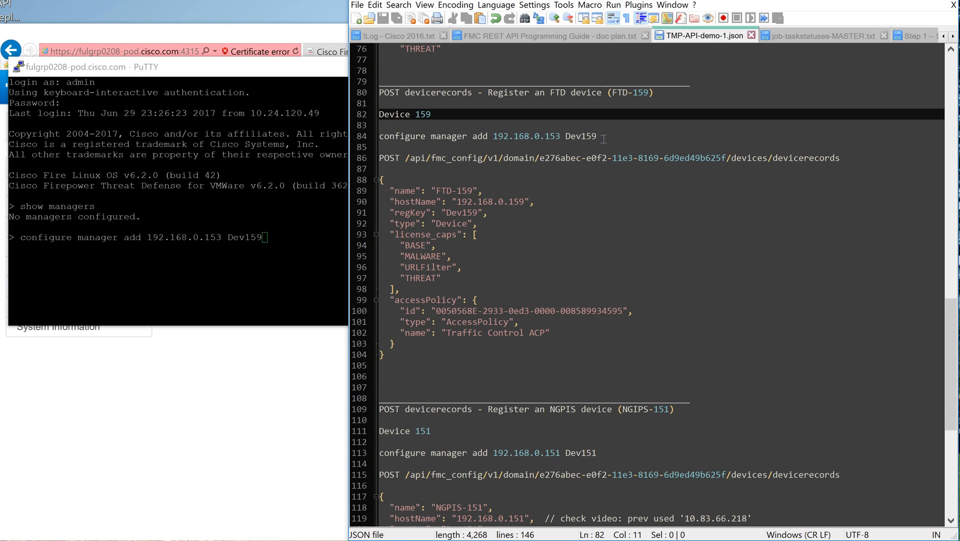
{"action": "left_click", "coordinate": [580, 136]}
{"action": "key", "text": "Right"}
{"action": "key", "text": "Right"}
{"action": "key", "text": "Right"}
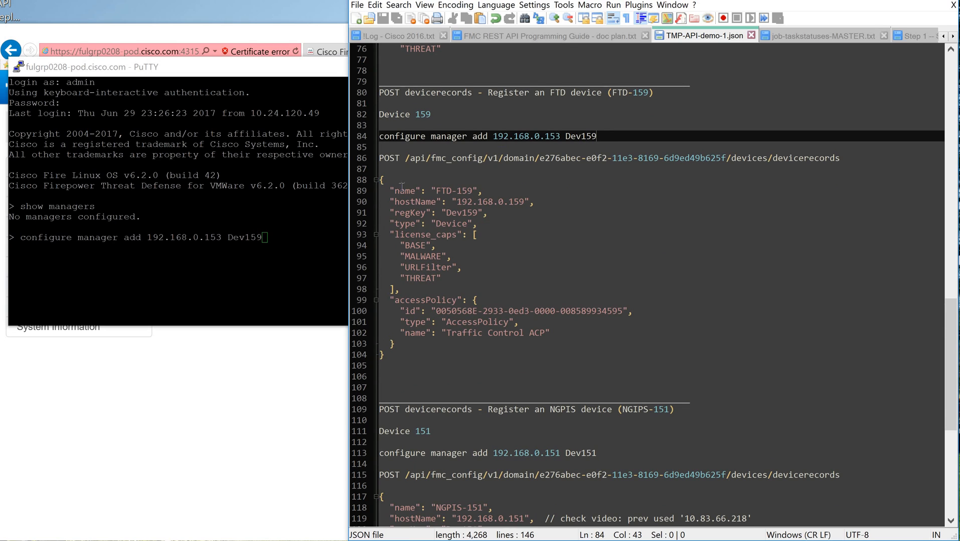
{"action": "left_click", "coordinate": [299, 247]}
{"action": "key", "text": "Return"}
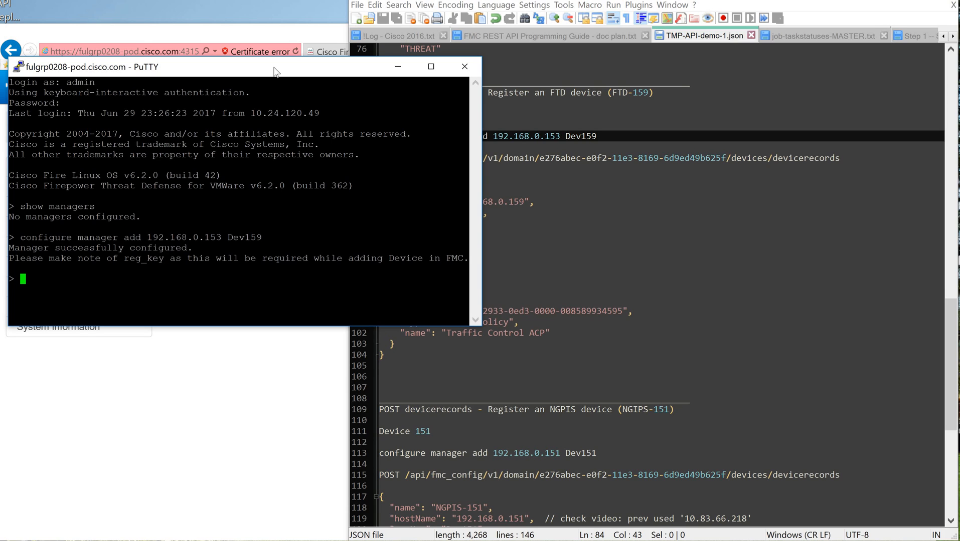
{"action": "type", "text": "exit"}
{"action": "key", "text": "Return"}
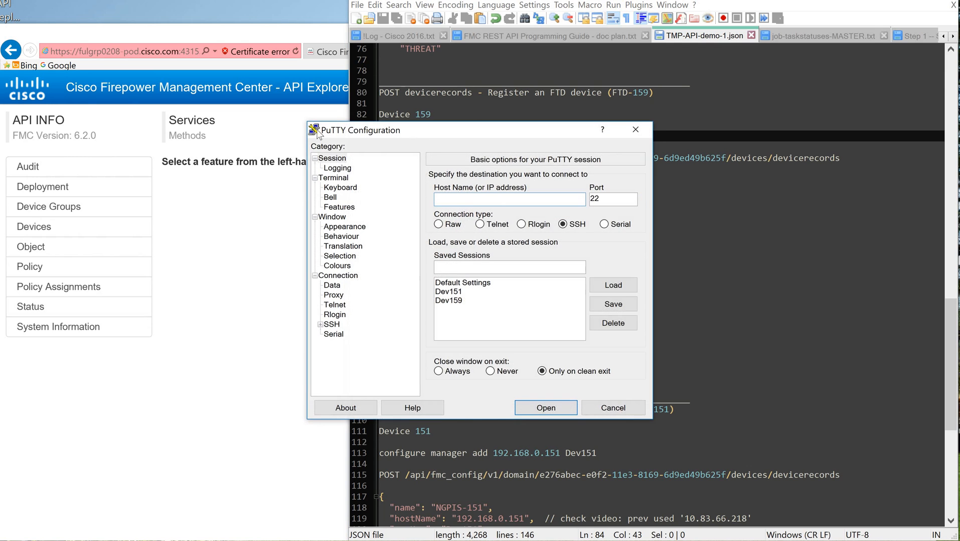
Step: Bring up the NGIPS-151 entry in the notes, and open the saved SSH session for device 151
{"action": "left_click_drag", "start_coordinate": [401, 133], "coordinate": [105, 103]}
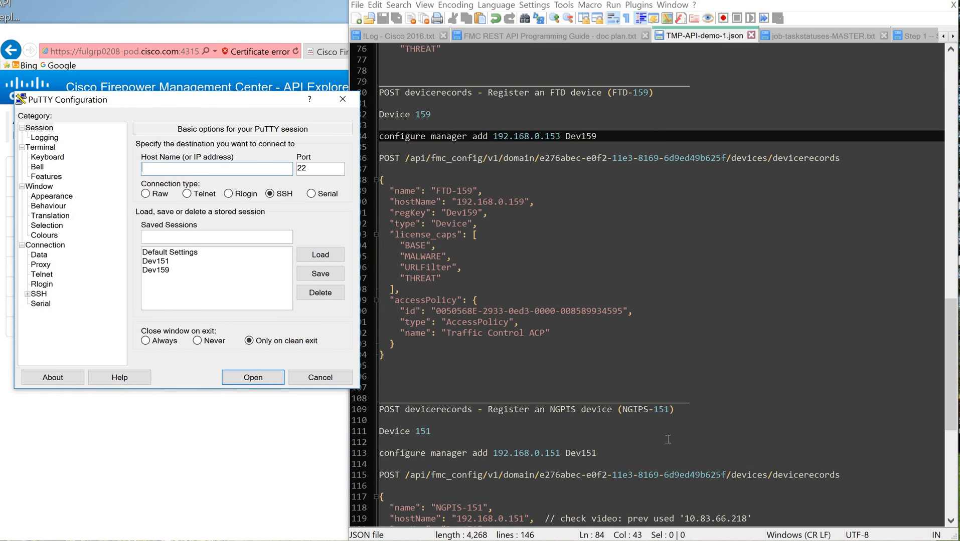
{"action": "scroll", "coordinate": [682, 313], "scroll_direction": "down", "scroll_amount": 4}
{"action": "scroll", "coordinate": [682, 313], "scroll_direction": "down", "scroll_amount": 5}
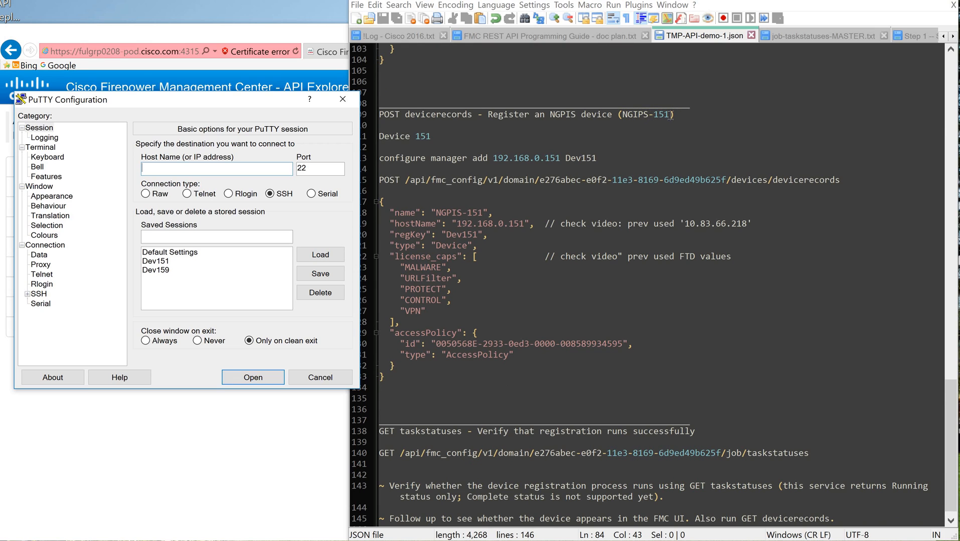
{"action": "left_click", "coordinate": [157, 261]}
{"action": "left_click", "coordinate": [300, 254]}
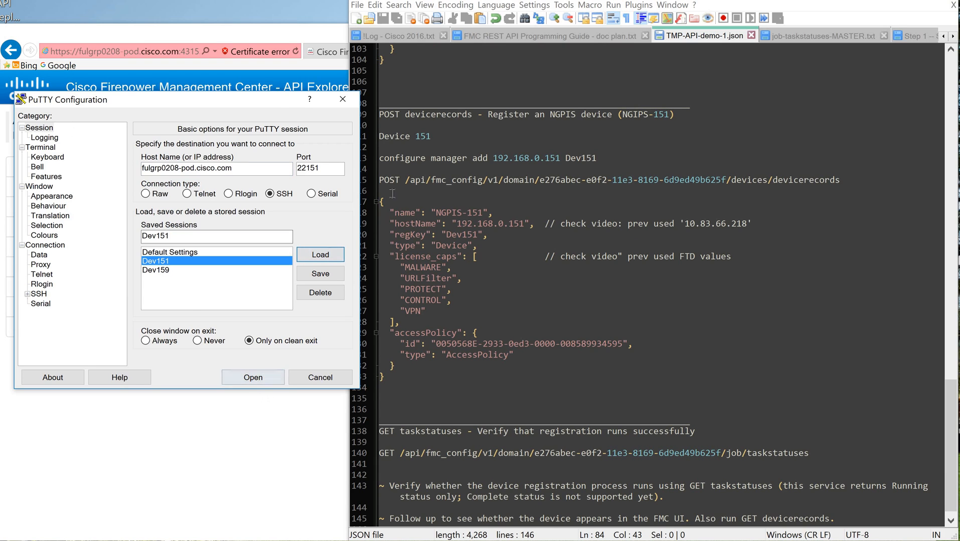
{"action": "left_click", "coordinate": [264, 378]}
{"action": "left_click_drag", "start_coordinate": [407, 147], "coordinate": [173, 82]}
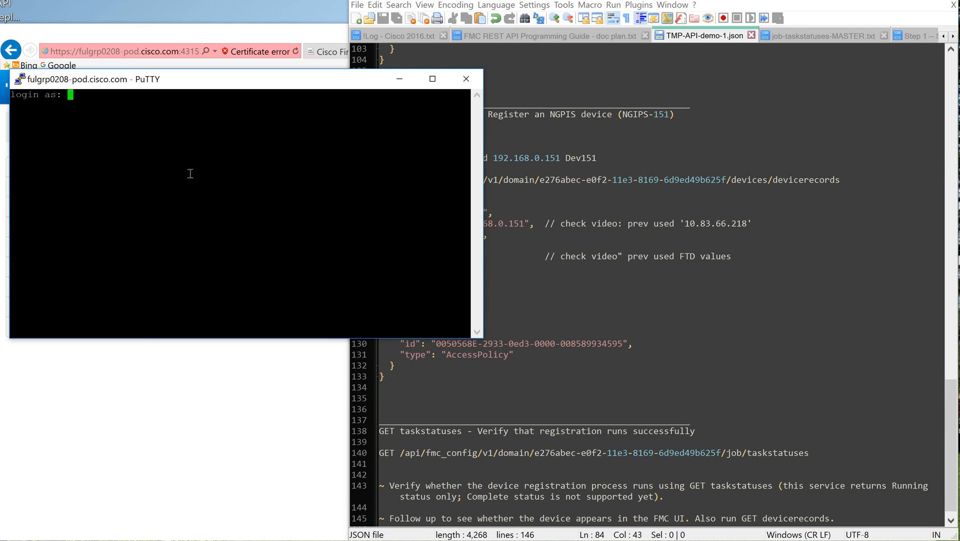
Step: Log in to device 151 as admin with the account password
{"action": "type", "text": "admin"}
{"action": "key", "text": "Return"}
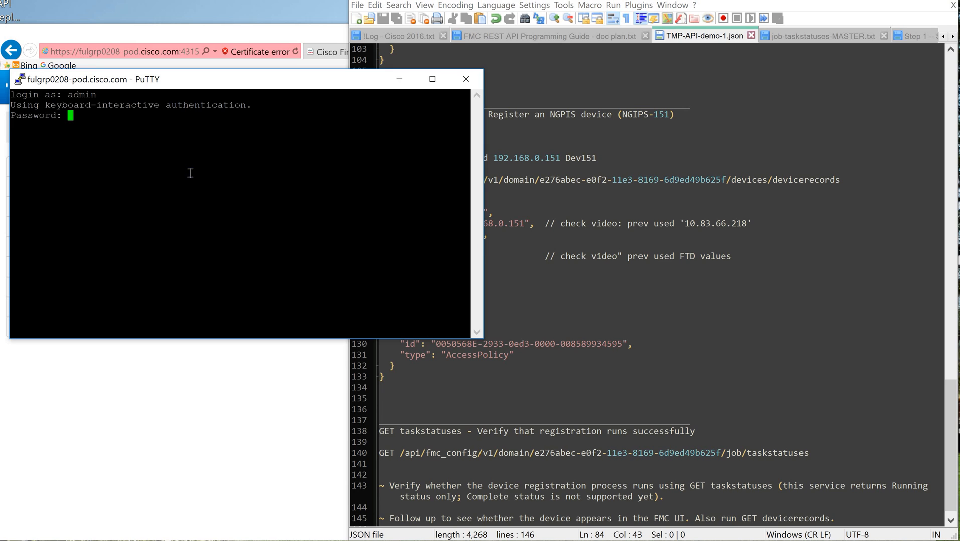
{"action": "key", "text": "Return"}
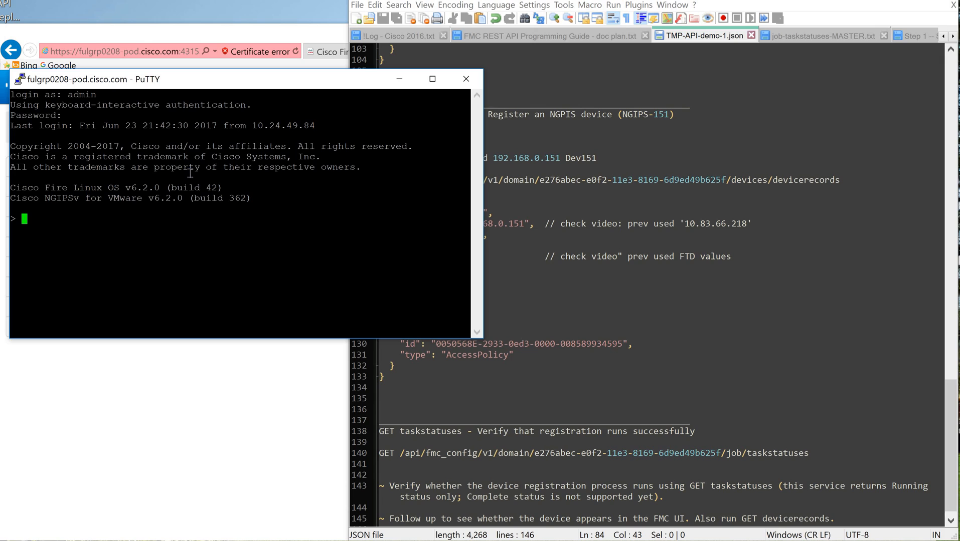
Step: Run show managers on device 151 to list its configured managers
{"action": "type", "text": "show managers"}
{"action": "key", "text": "Return"}
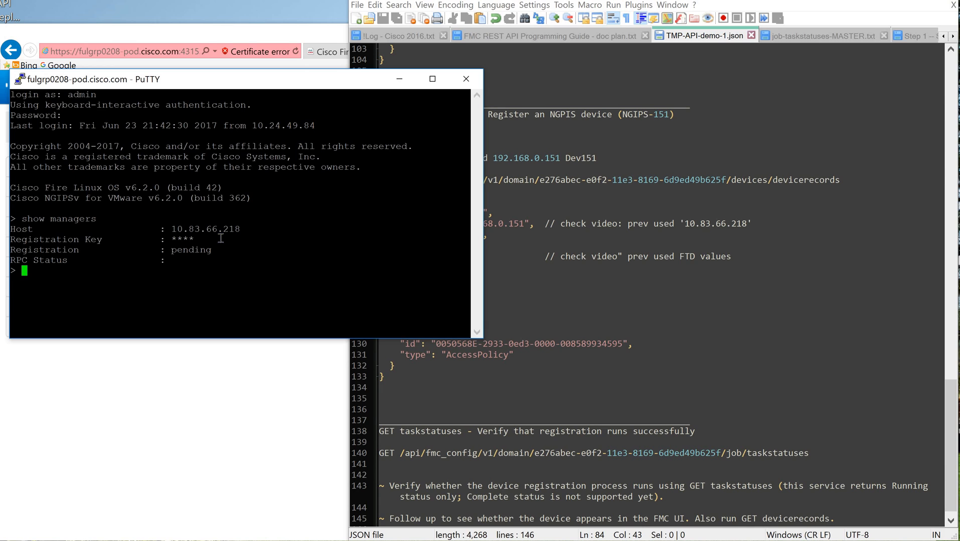
Step: Look up the manager commands in the notes and run configure manager delete on device 151
{"action": "left_click", "coordinate": [954, 84]}
{"action": "scroll", "coordinate": [521, 180], "scroll_direction": "down", "scroll_amount": 1}
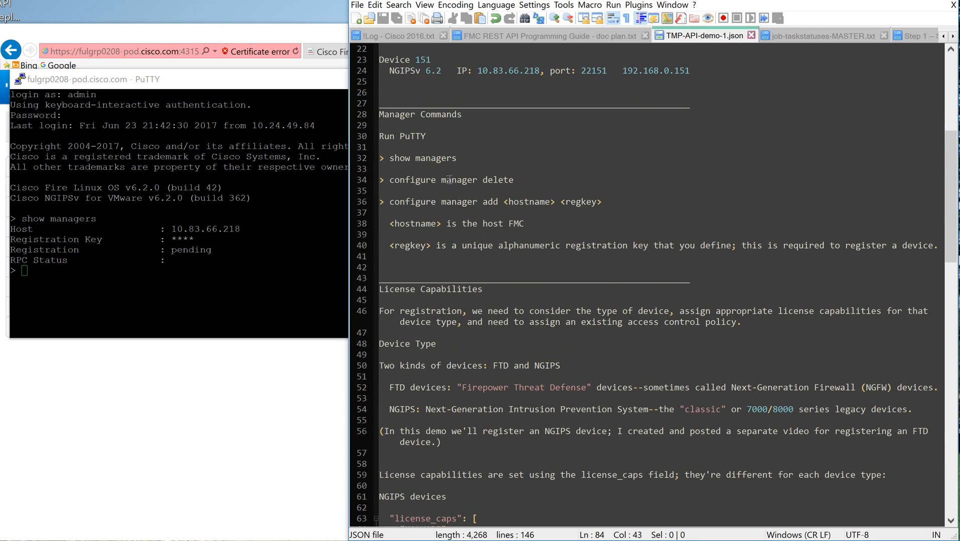
{"action": "left_click", "coordinate": [161, 286]}
{"action": "type", "text": "c"}
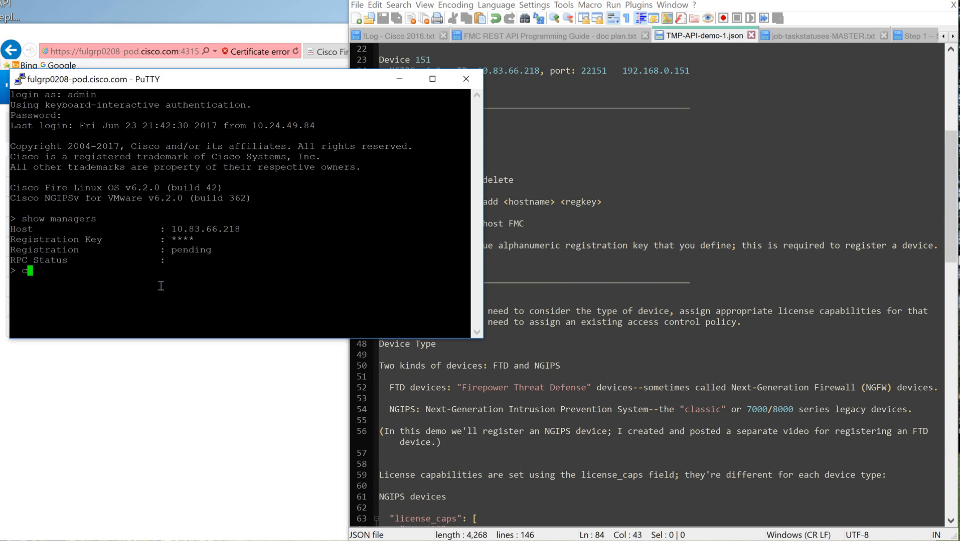
{"action": "type", "text": "onfigure manager delete"}
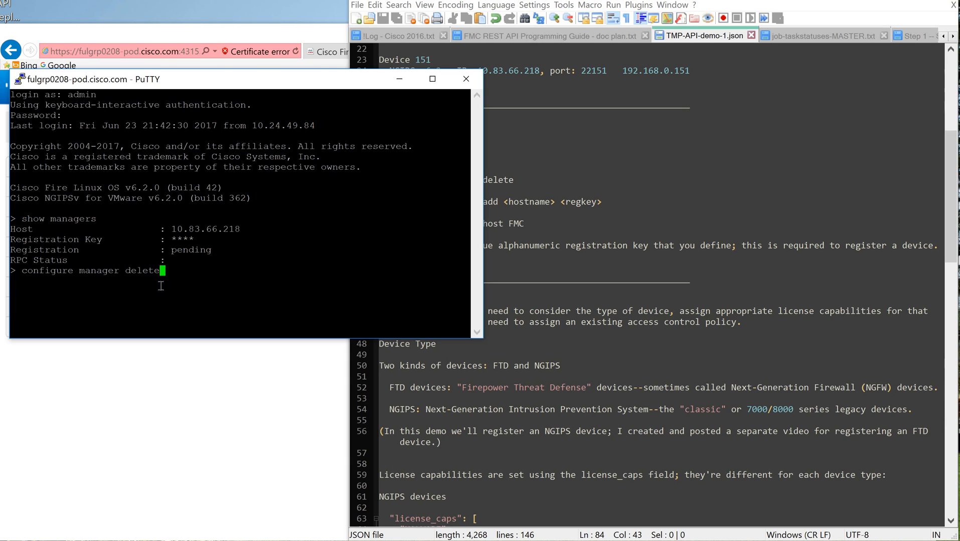
{"action": "key", "text": "Return"}
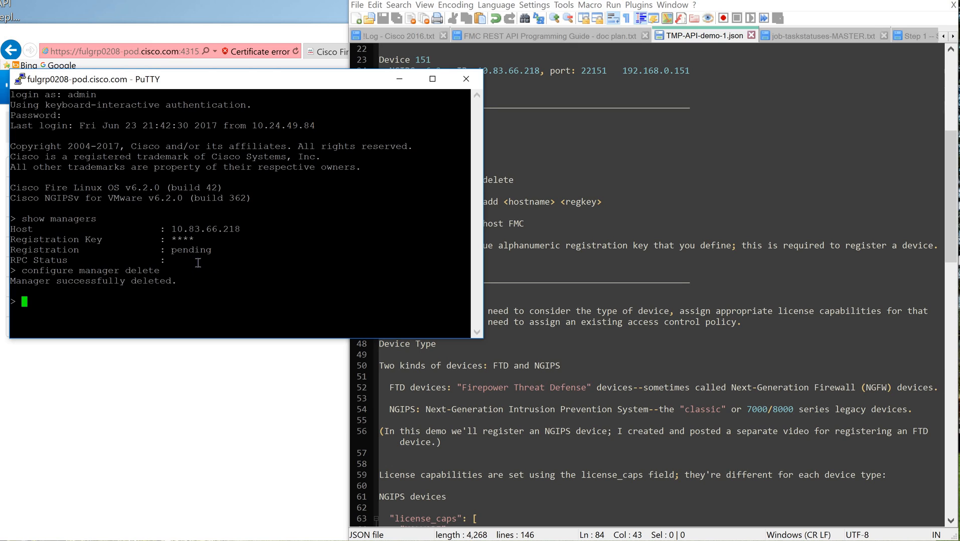
Step: Start a configure manager add command, and correct the FMC address in the notes' NGIPS-151 entry to 192.168.0.153
{"action": "type", "text": "figure manager add"}
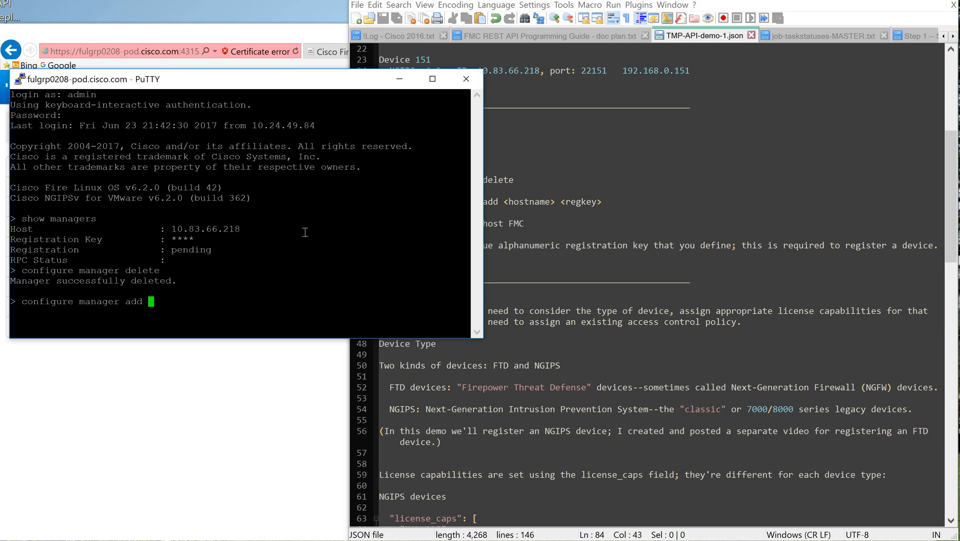
{"action": "left_click", "coordinate": [601, 160]}
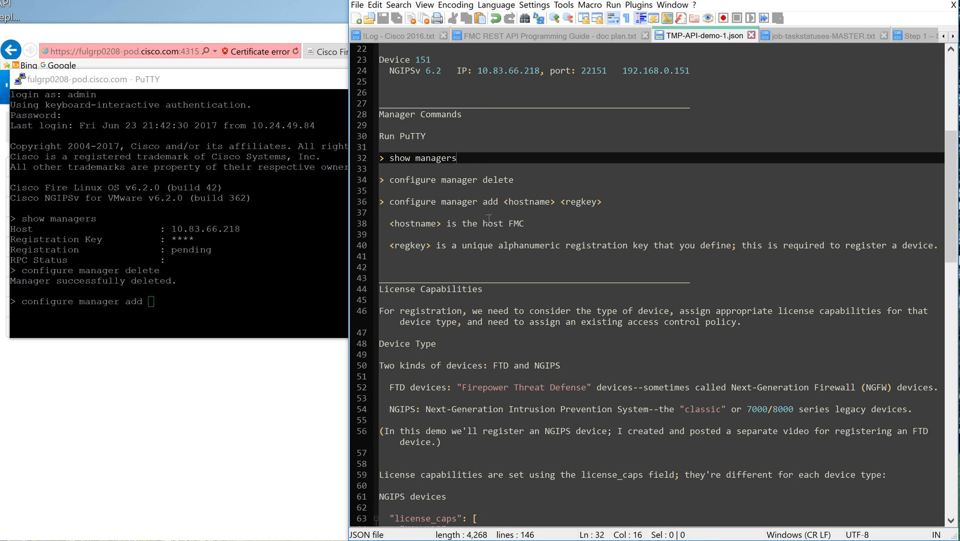
{"action": "scroll", "coordinate": [493, 215], "scroll_direction": "up", "scroll_amount": 3}
{"action": "scroll", "coordinate": [493, 215], "scroll_direction": "up", "scroll_amount": 1}
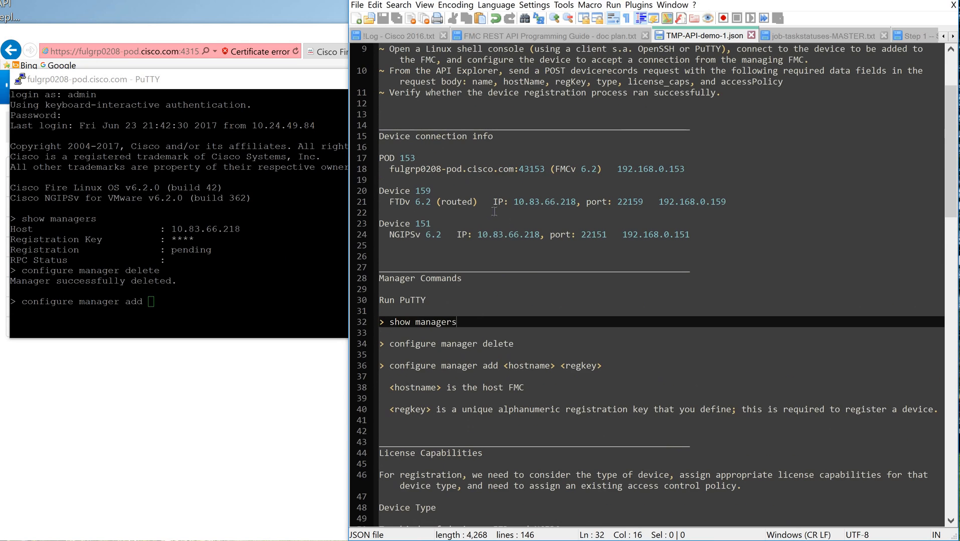
{"action": "scroll", "coordinate": [493, 215], "scroll_direction": "down", "scroll_amount": 6}
{"action": "scroll", "coordinate": [479, 152], "scroll_direction": "down", "scroll_amount": 12}
{"action": "scroll", "coordinate": [479, 152], "scroll_direction": "down", "scroll_amount": 13}
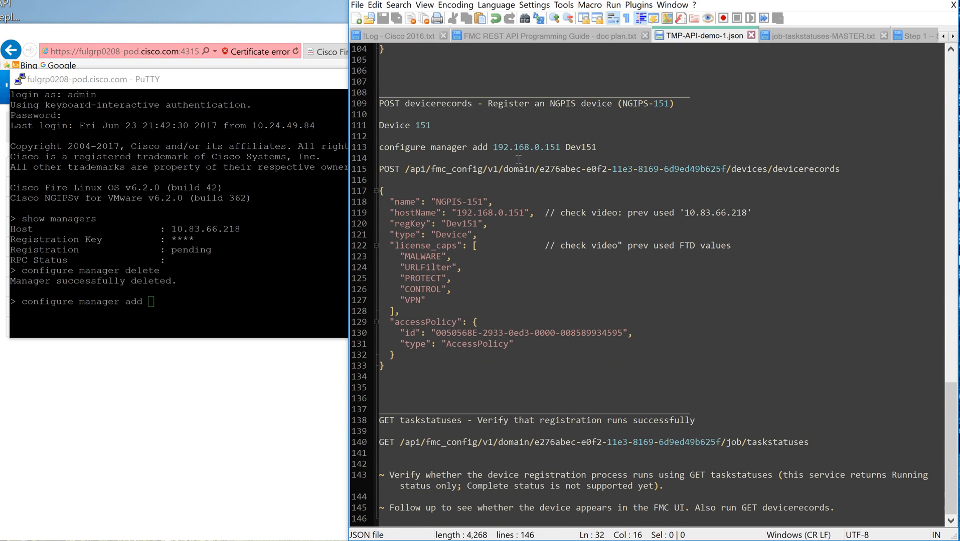
{"action": "left_click", "coordinate": [560, 147]}
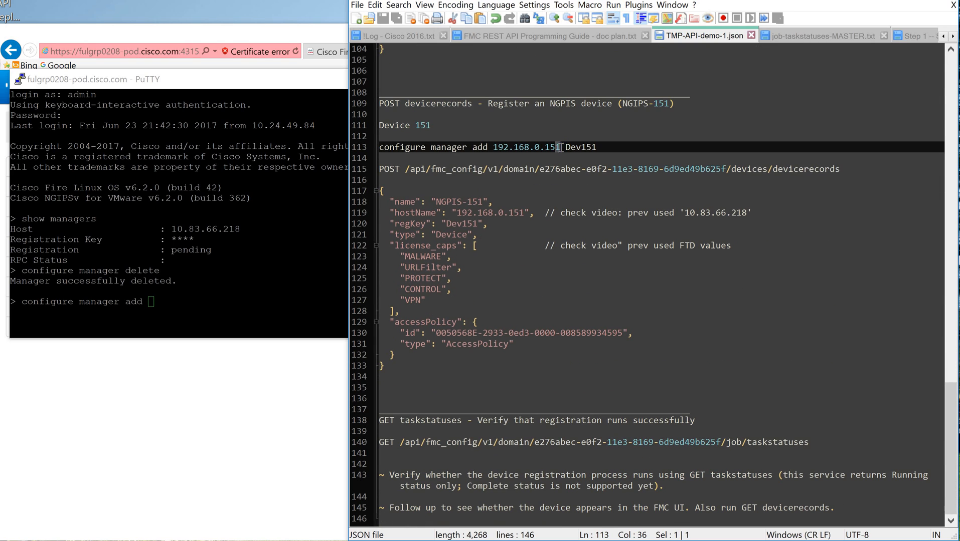
{"action": "key", "text": "BackSpace"}
{"action": "type", "text": "3"}
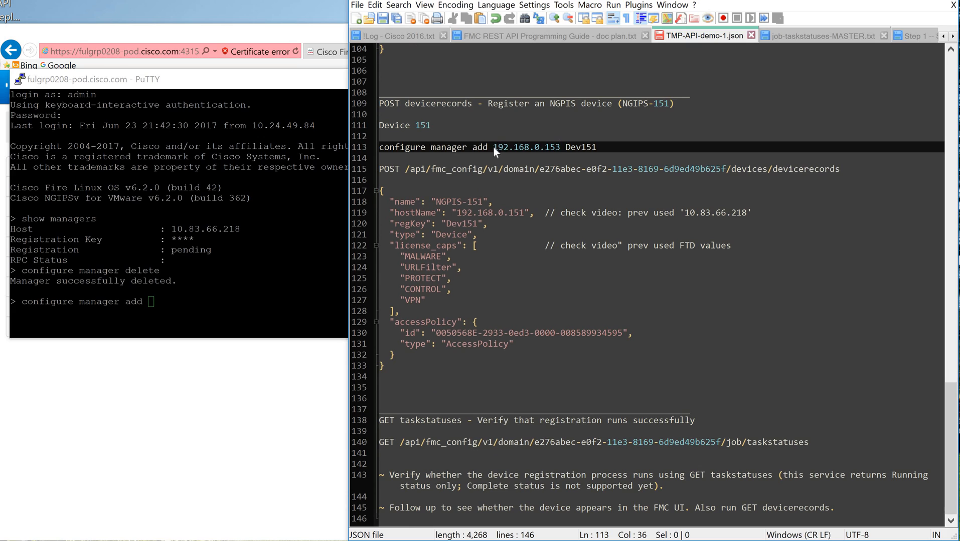
Step: Complete the configure manager add command with 192.168.0.153 copied from the notes and the device's registration key, and run it
{"action": "left_click", "coordinate": [494, 148], "text": "shift"}
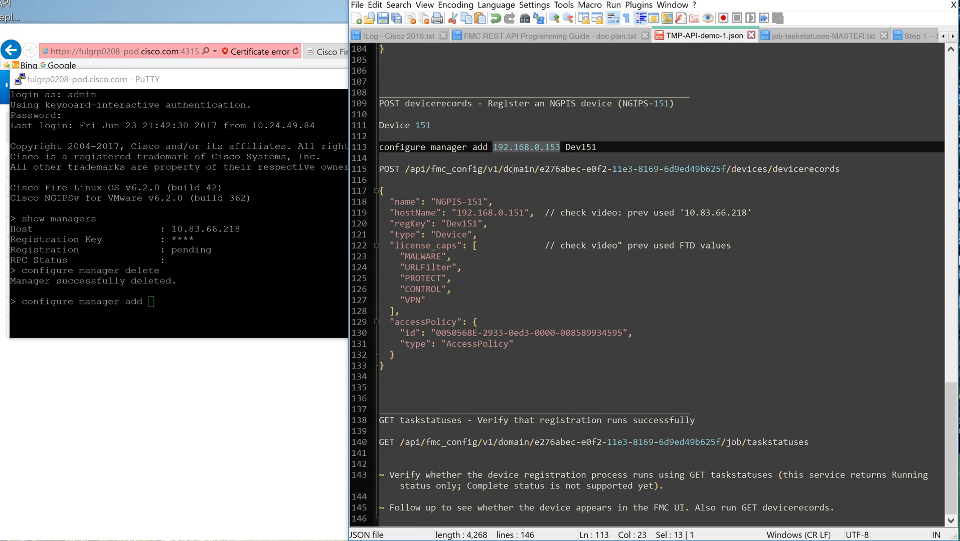
{"action": "left_click", "coordinate": [203, 305]}
{"action": "right_click", "coordinate": [411, 248]}
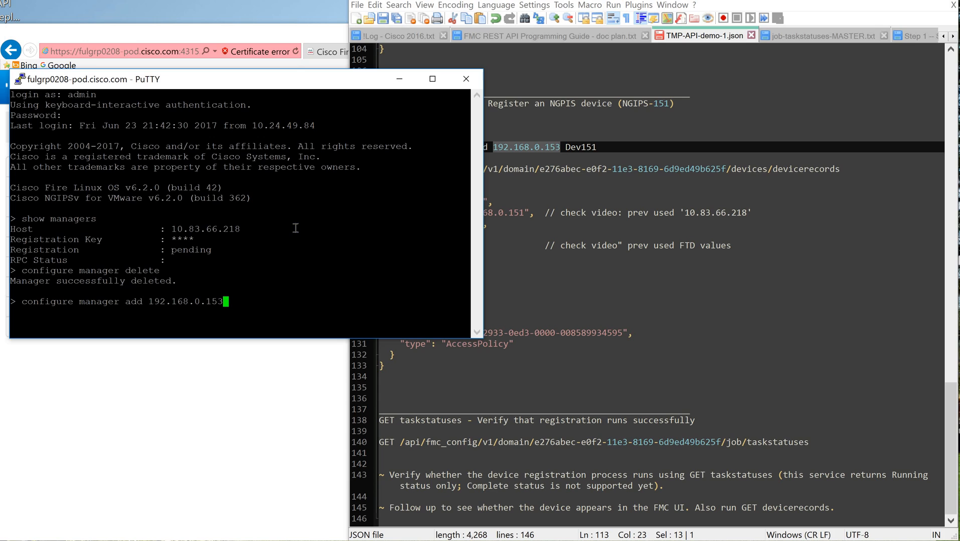
{"action": "type", "text": "Dev151"}
{"action": "key", "text": "Return"}
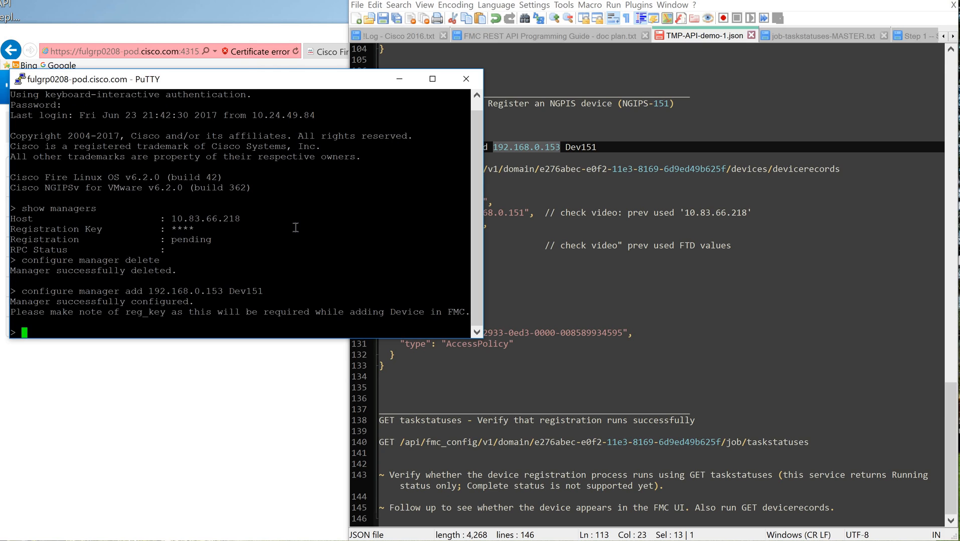
Step: Run show managers to check the new manager entry, and exit the device 151 session
{"action": "type", "text": "show managers"}
{"action": "key", "text": "Return"}
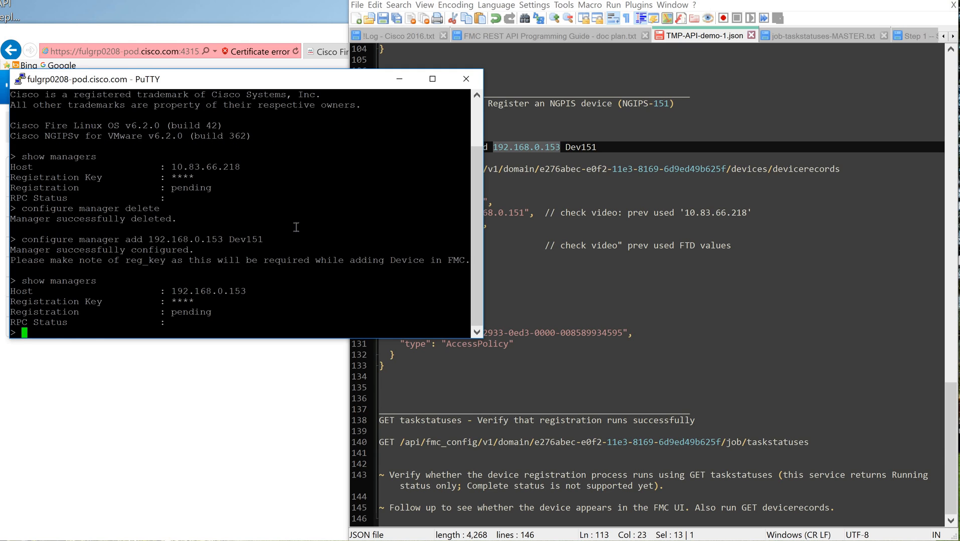
{"action": "type", "text": "exit"}
{"action": "key", "text": "Return"}
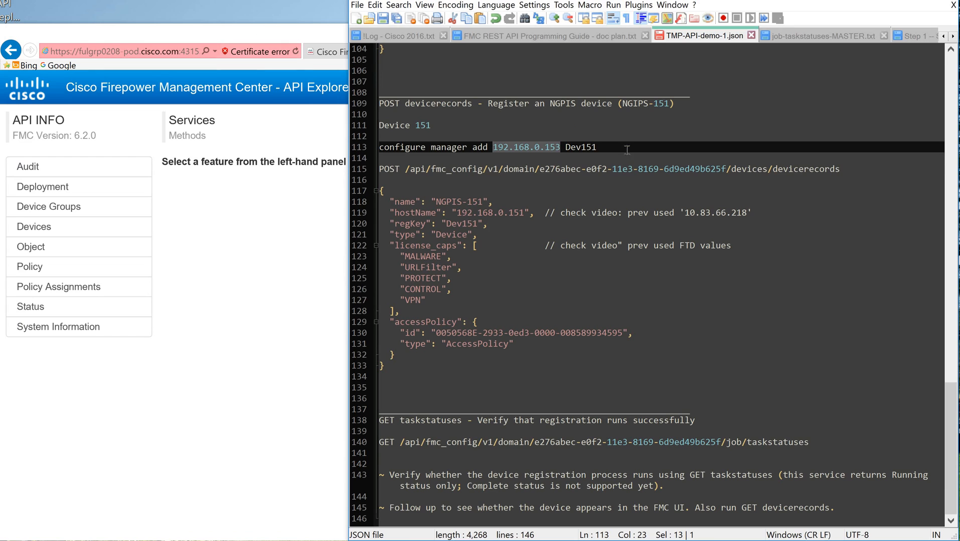
Step: Switch to the FMC API Explorer and open the POST operation for devicerecords in the Devices services
{"action": "key", "text": "End"}
{"action": "left_click", "coordinate": [106, 86]}
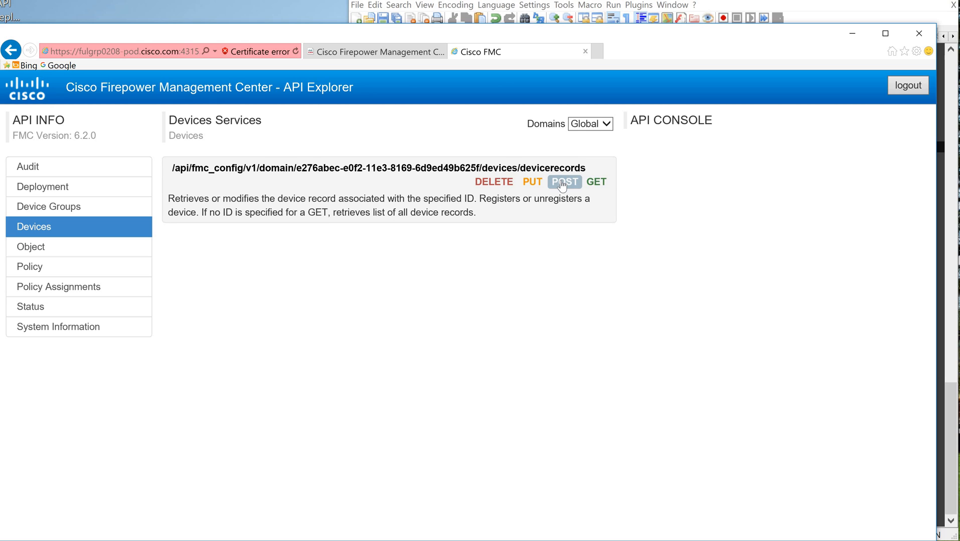
{"action": "left_click", "coordinate": [561, 183]}
{"action": "scroll", "coordinate": [417, 268], "scroll_direction": "down", "scroll_amount": 1}
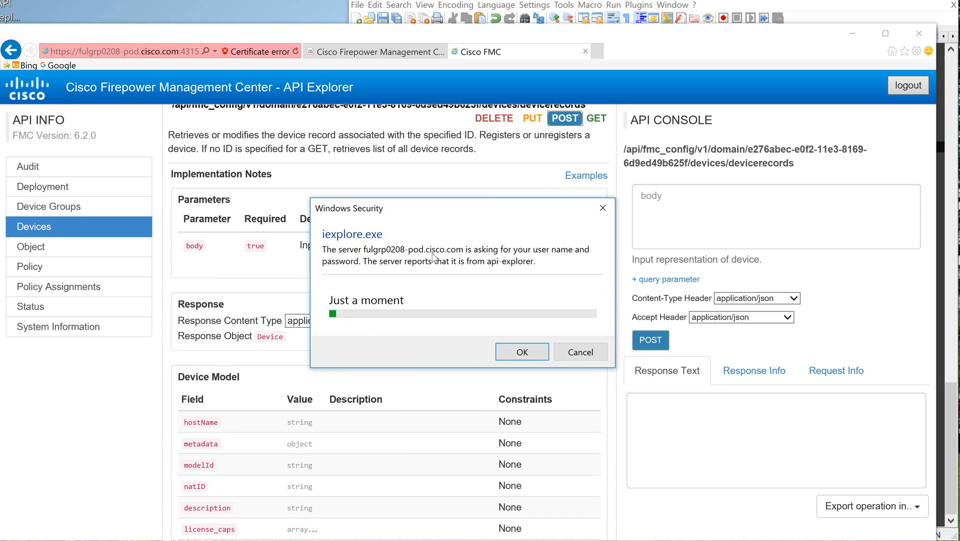
Step: Authenticate to the API Explorer with the account password and select the devicerecords POST operation again
{"action": "left_click", "coordinate": [410, 325]}
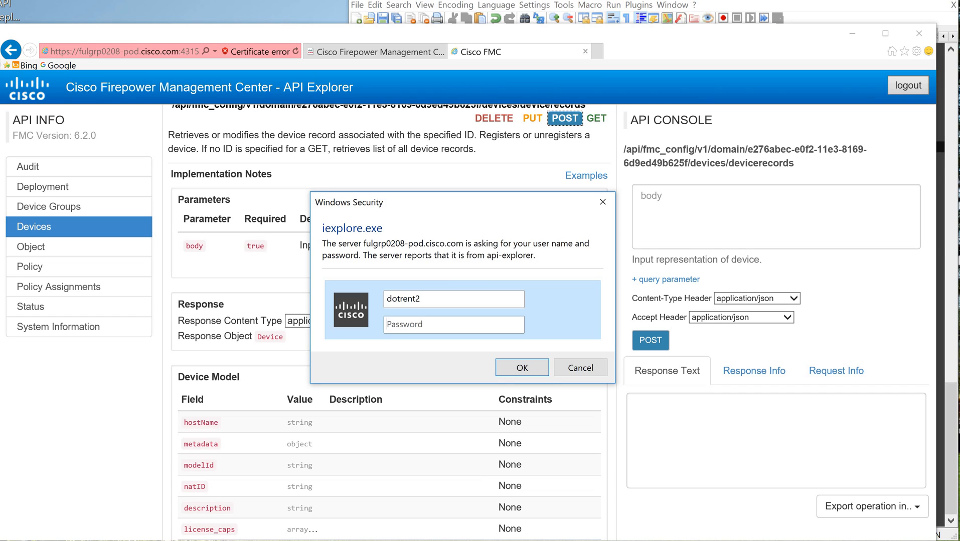
{"action": "type", "text": "***********"}
{"action": "left_click", "coordinate": [525, 372]}
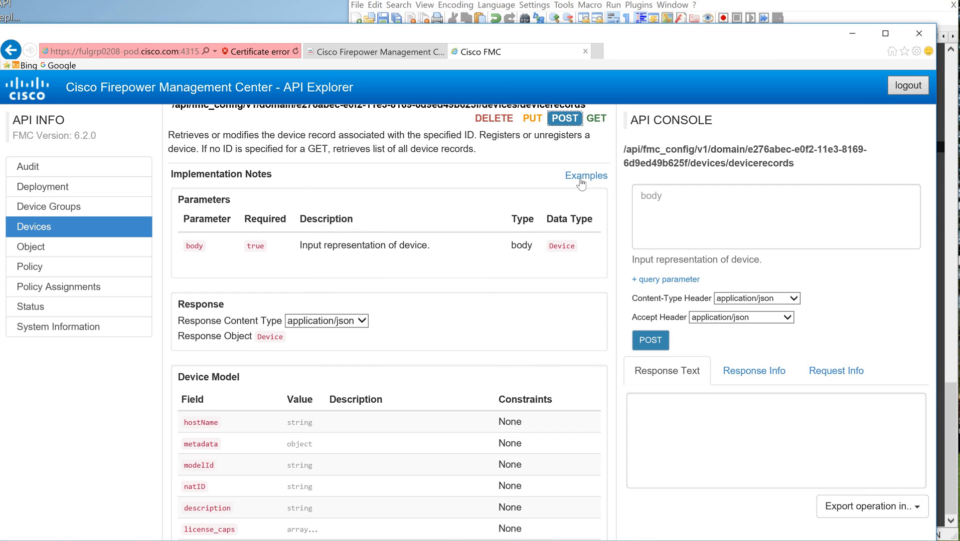
{"action": "left_click", "coordinate": [593, 124]}
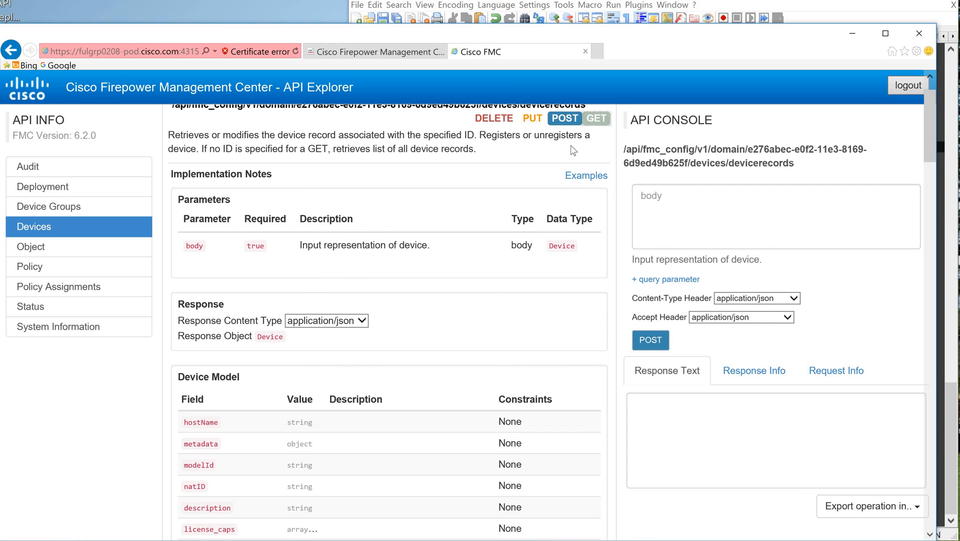
{"action": "left_click", "coordinate": [565, 120]}
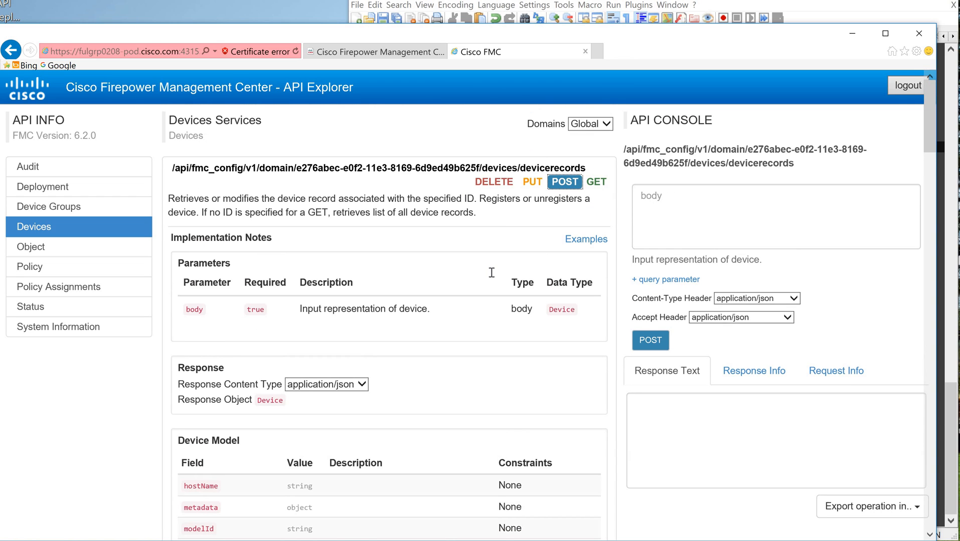
Step: Return to the API Explorer and make the request body of the devicerecords POST ready for input
{"action": "key", "text": "alt+Tab"}
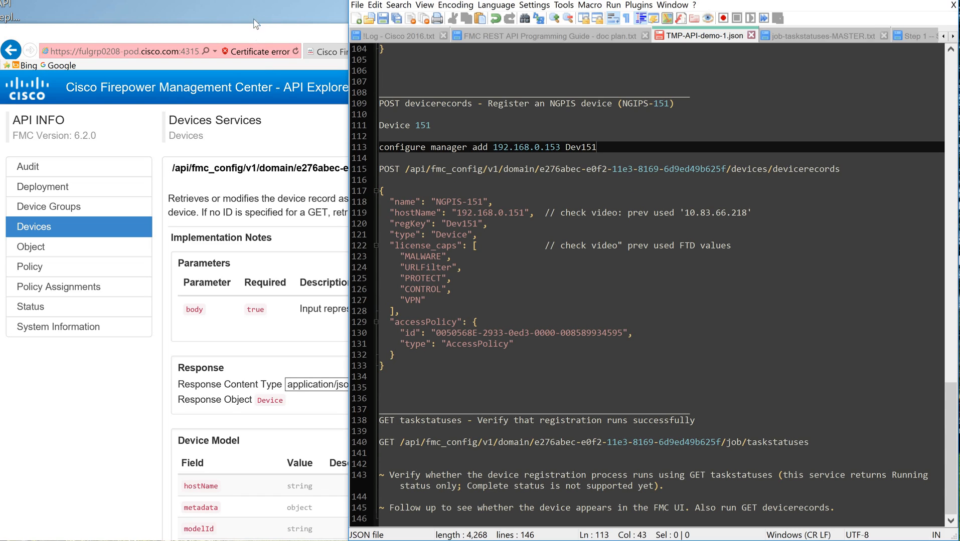
{"action": "left_click", "coordinate": [254, 31]}
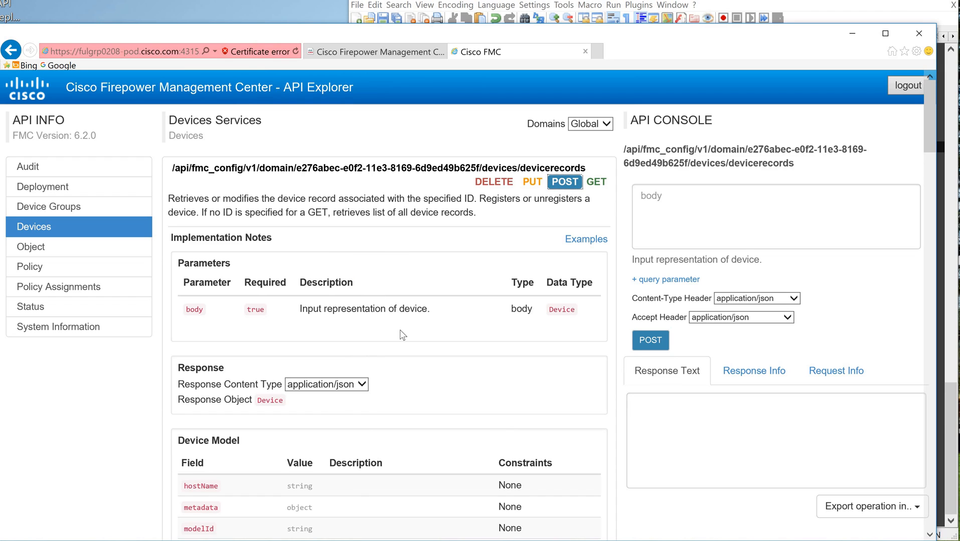
{"action": "left_click", "coordinate": [682, 198]}
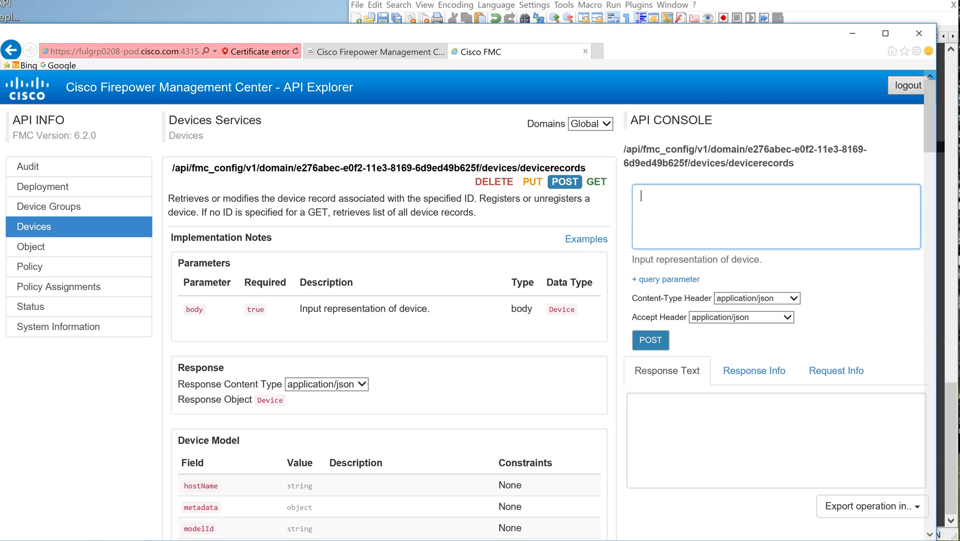
Step: Examine the FTD-159 registration request in the notes, covering its name, hostName, regKey, type, license_caps and accessPolicy fields
{"action": "key", "text": "alt+Tab"}
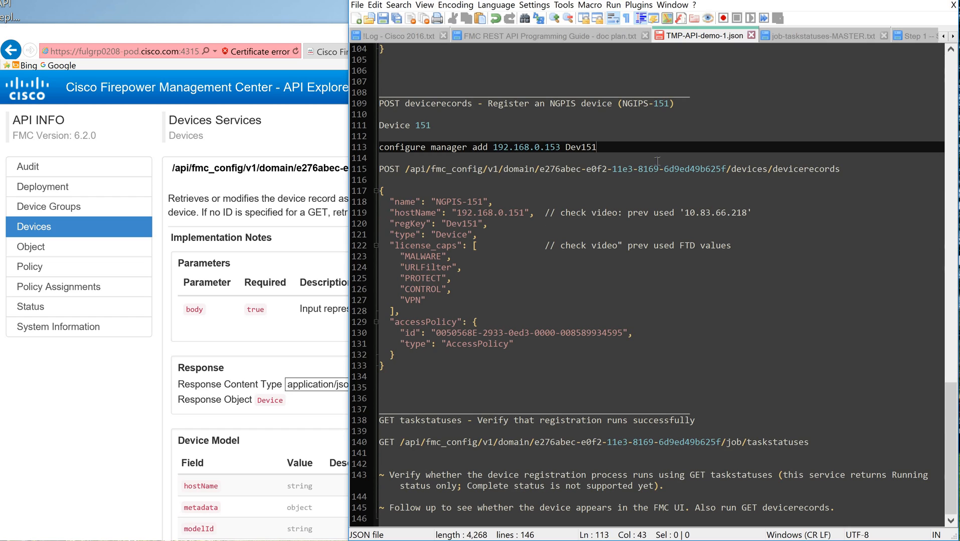
{"action": "scroll", "coordinate": [580, 192], "scroll_direction": "up", "scroll_amount": 9}
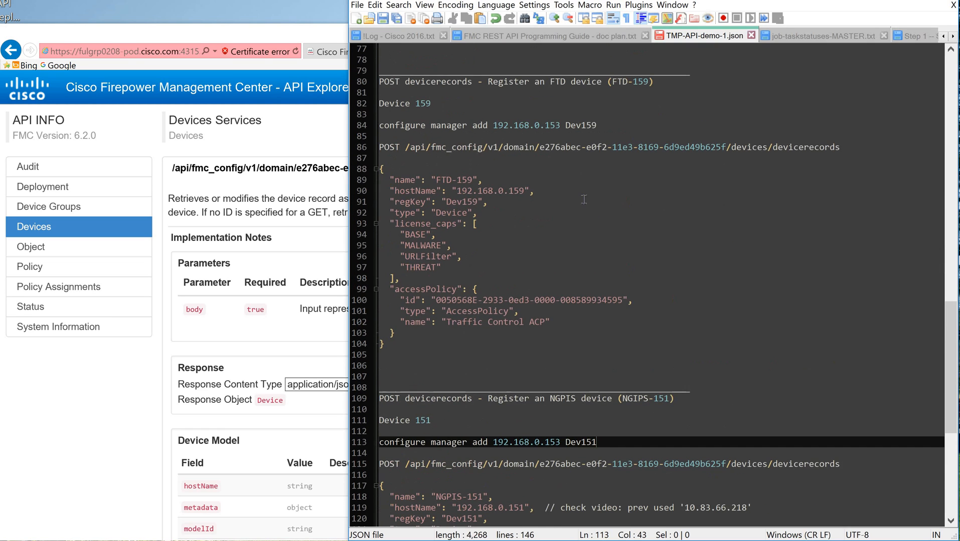
{"action": "left_click", "coordinate": [386, 355]}
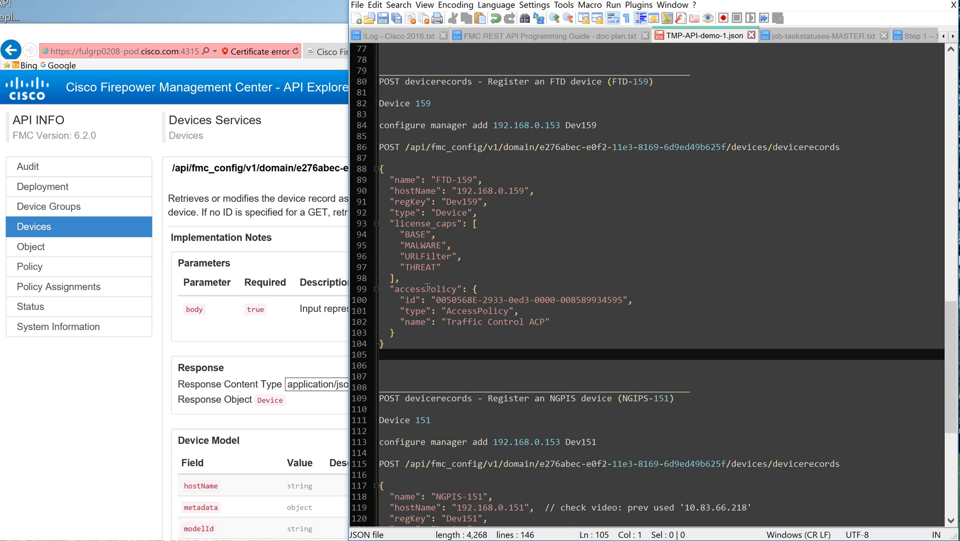
{"action": "left_click", "coordinate": [516, 290]}
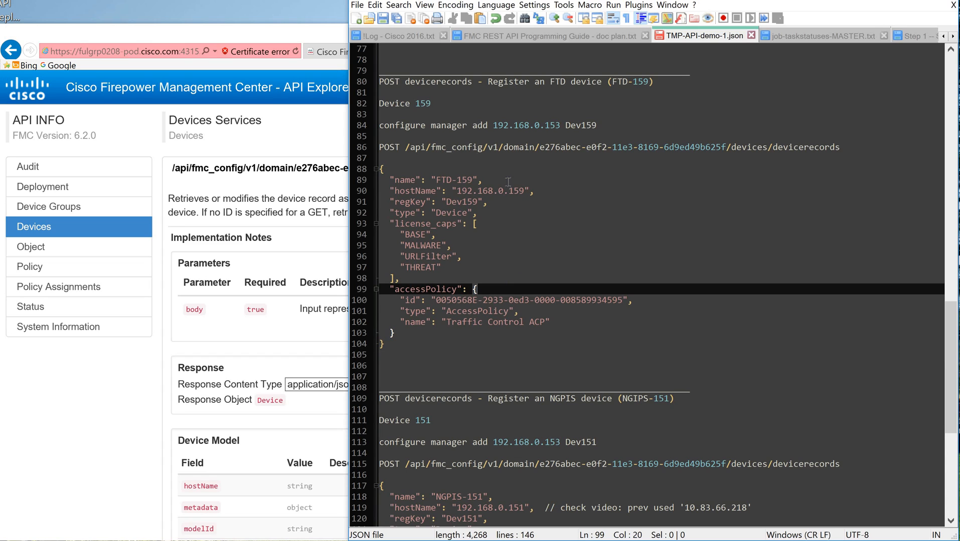
{"action": "left_click", "coordinate": [507, 182]}
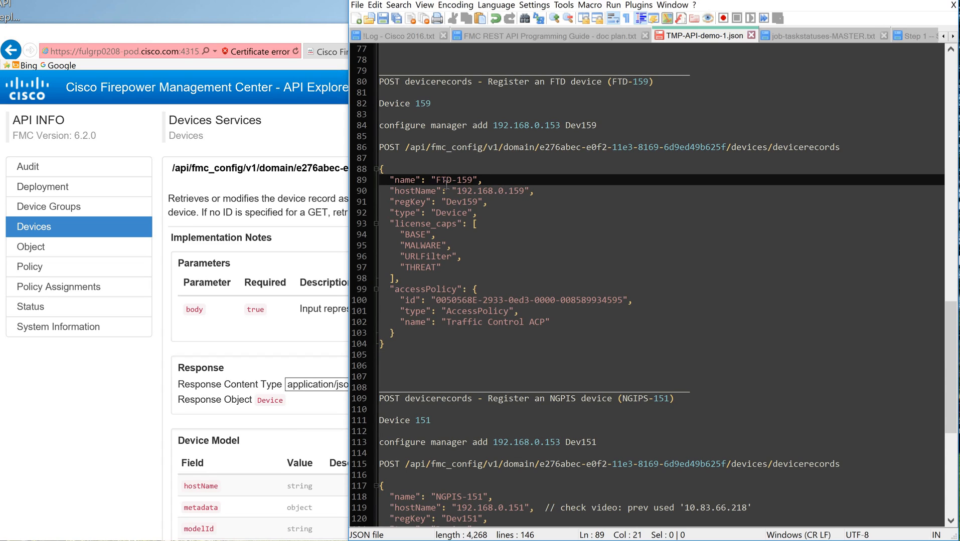
{"action": "left_click", "coordinate": [437, 180]}
{"action": "left_click", "coordinate": [501, 178]}
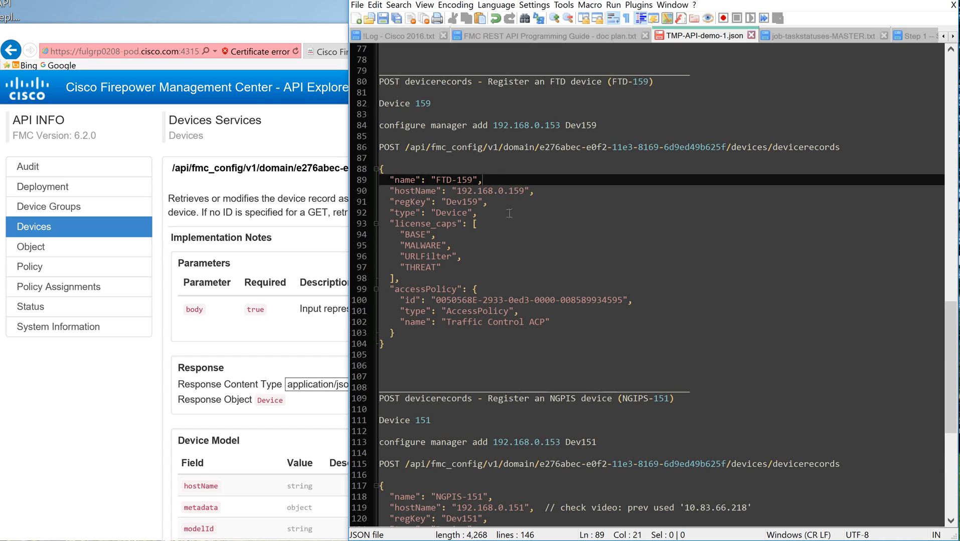
{"action": "left_click", "coordinate": [543, 192]}
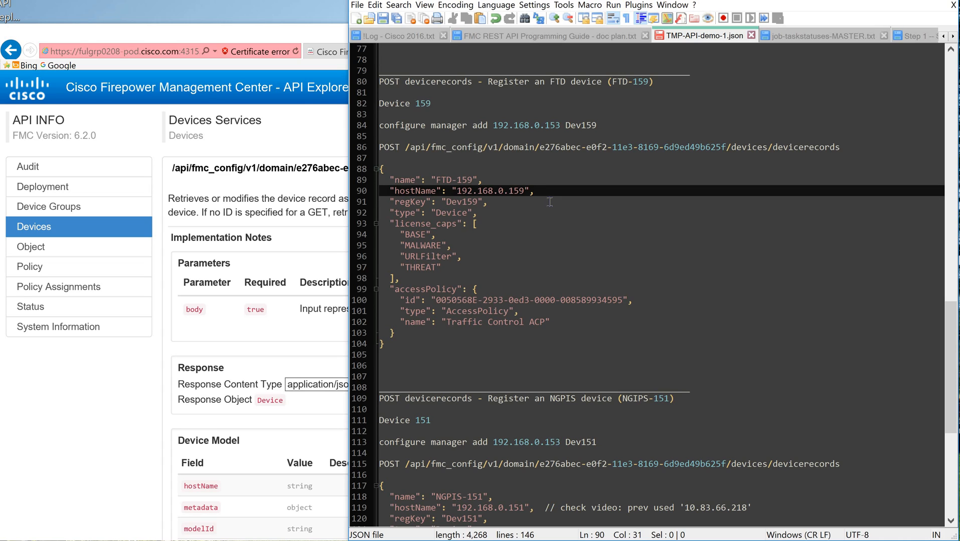
{"action": "left_click", "coordinate": [549, 202]}
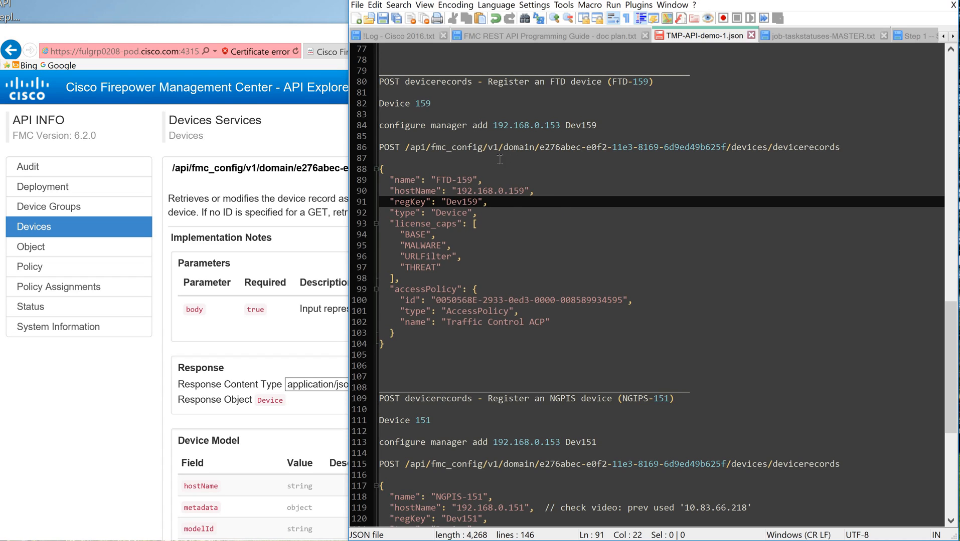
{"action": "key", "text": "Down"}
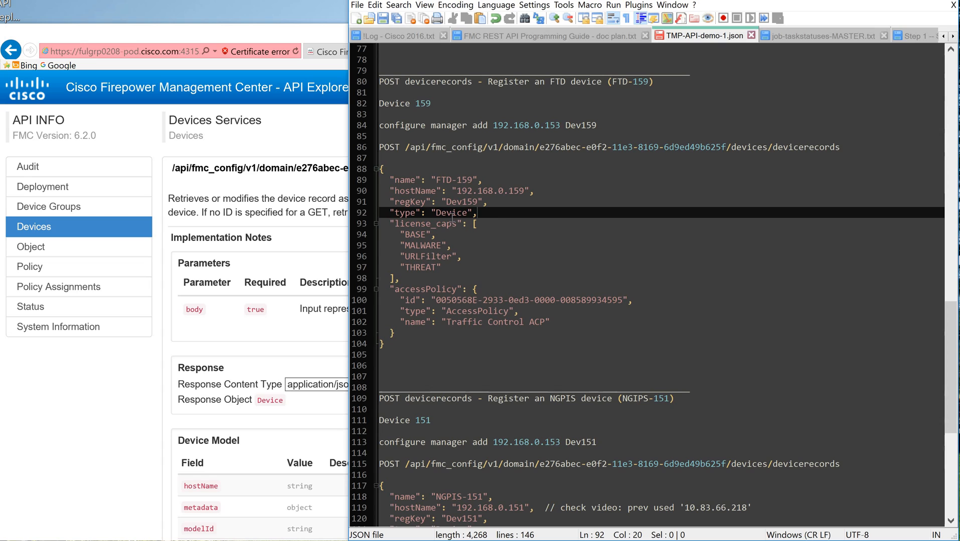
{"action": "left_click", "coordinate": [491, 225]}
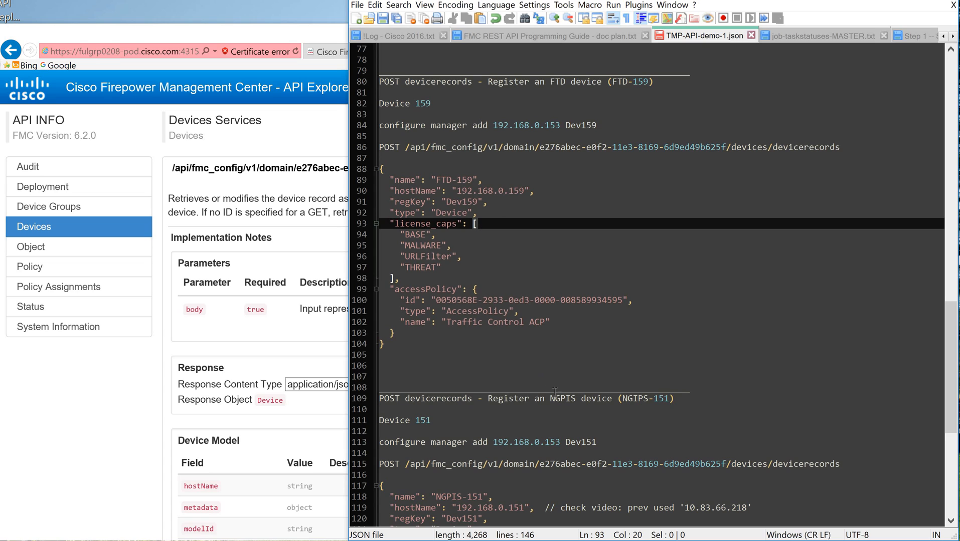
Step: Correct the misspelled device type to NGIPS in the heading of the device 151 section of the notes
{"action": "left_click_drag", "start_coordinate": [560, 400], "coordinate": [575, 400]}
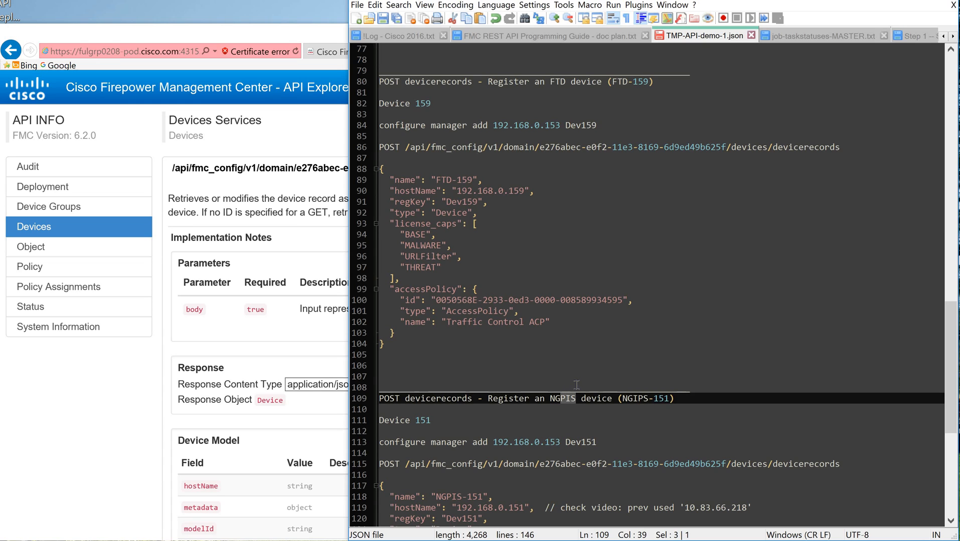
{"action": "type", "text": "IPS"}
Step: Read the License Capabilities notes, comparing the license_caps values for NGIPS devices with those for FTD devices, including BASE
{"action": "left_click", "coordinate": [951, 295]}
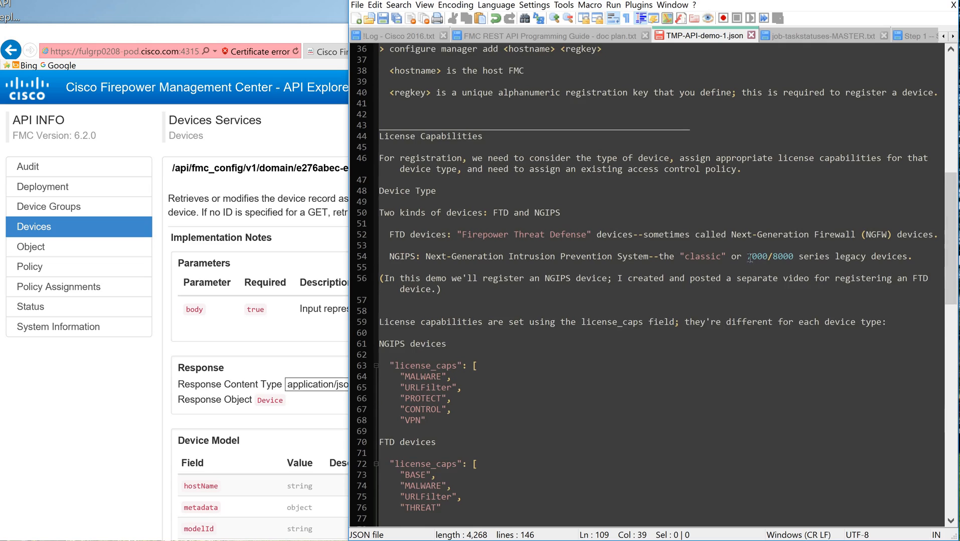
{"action": "scroll", "coordinate": [749, 257], "scroll_direction": "down", "scroll_amount": 2}
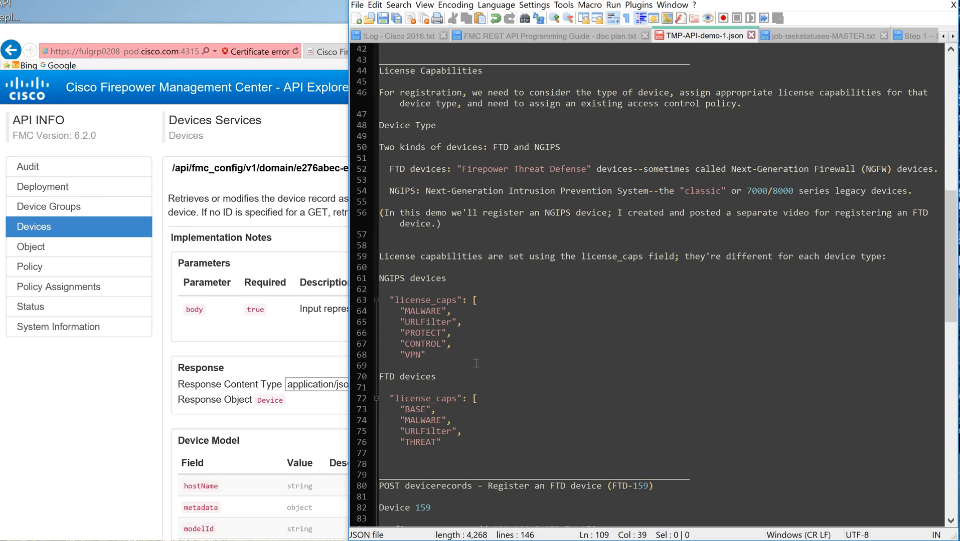
{"action": "left_click", "coordinate": [458, 423]}
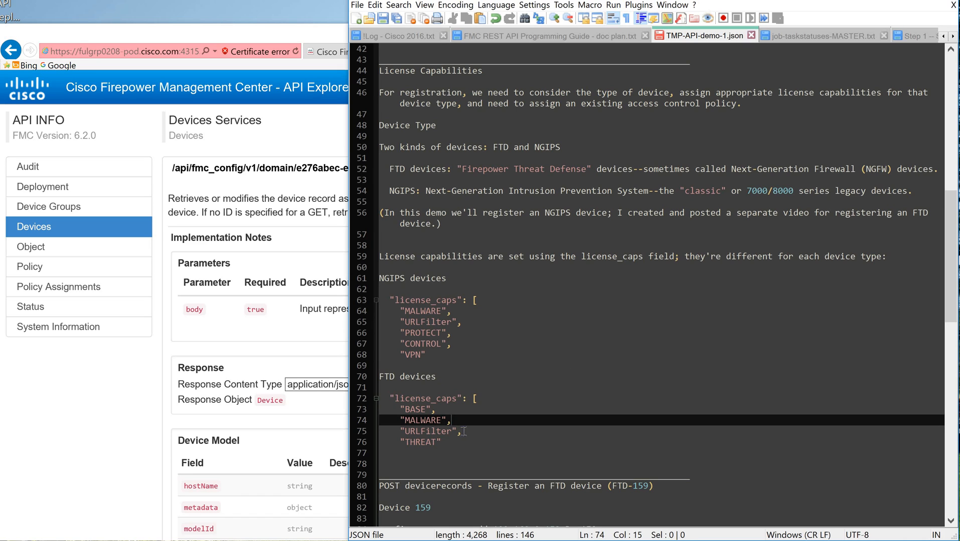
{"action": "key", "text": "Down"}
{"action": "key", "text": "End"}
{"action": "left_click", "coordinate": [458, 441]}
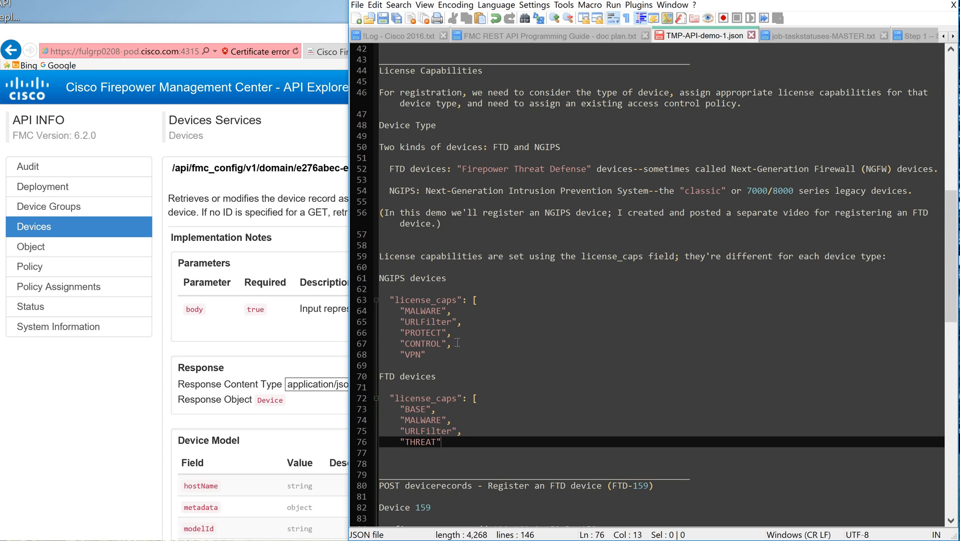
{"action": "left_click", "coordinate": [456, 311]}
{"action": "left_click", "coordinate": [462, 421]}
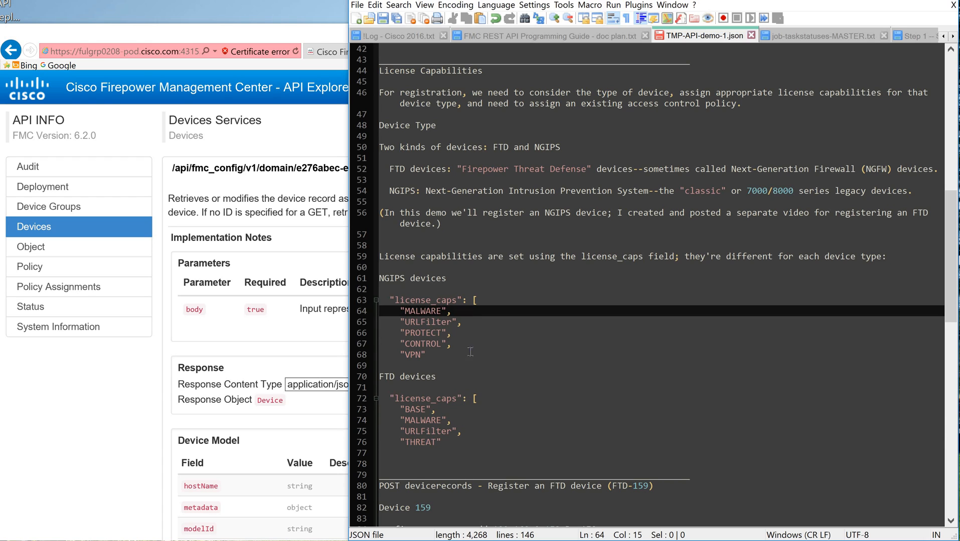
{"action": "left_click", "coordinate": [471, 315]}
{"action": "left_click", "coordinate": [471, 323]}
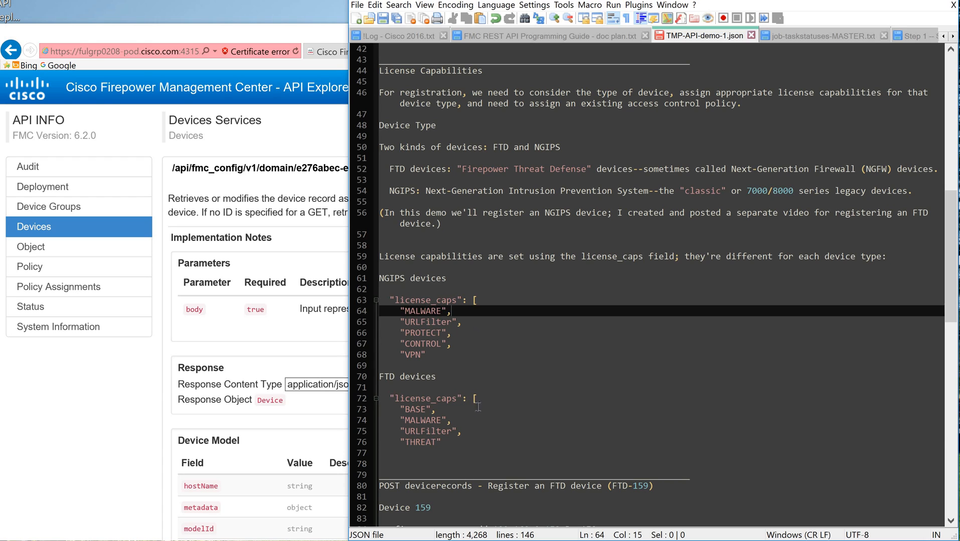
{"action": "left_click", "coordinate": [464, 431]}
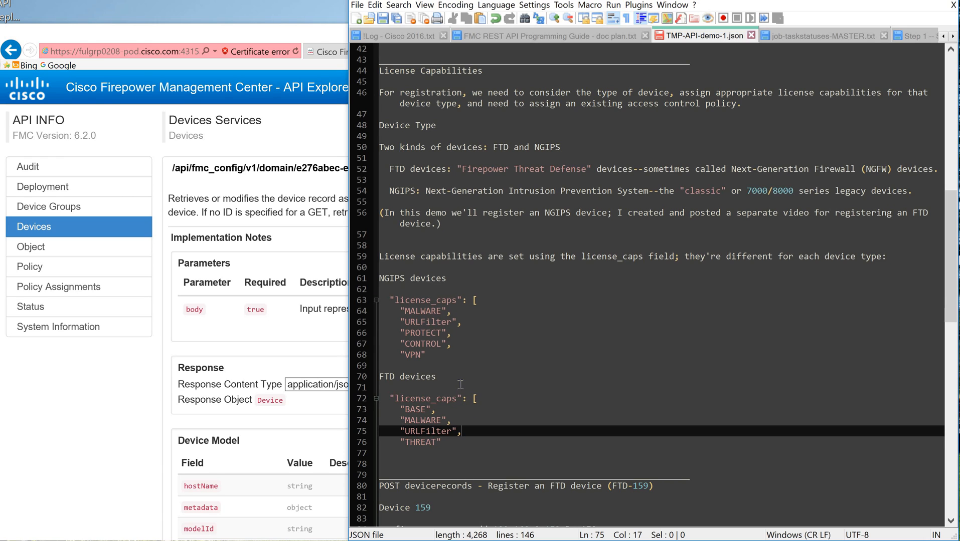
{"action": "left_click", "coordinate": [461, 440]}
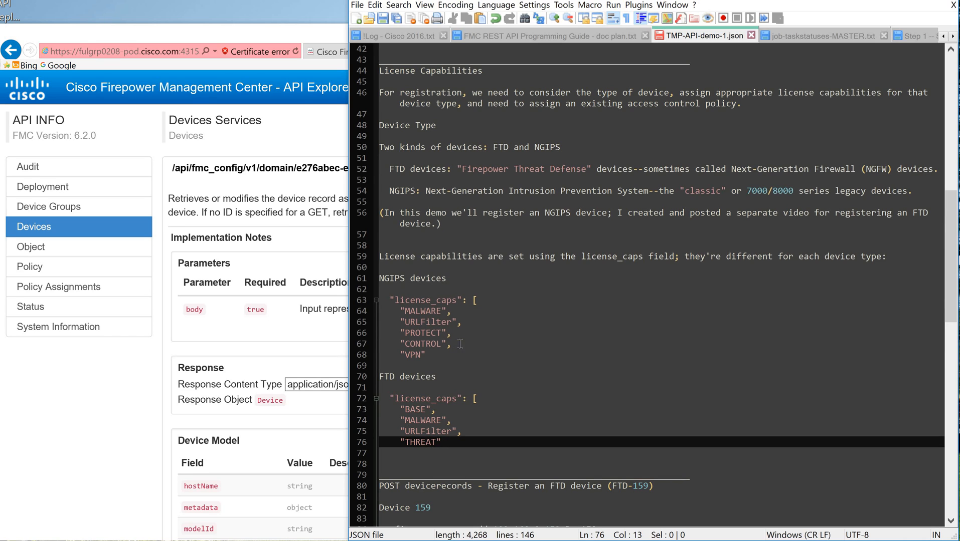
{"action": "left_click", "coordinate": [462, 410]}
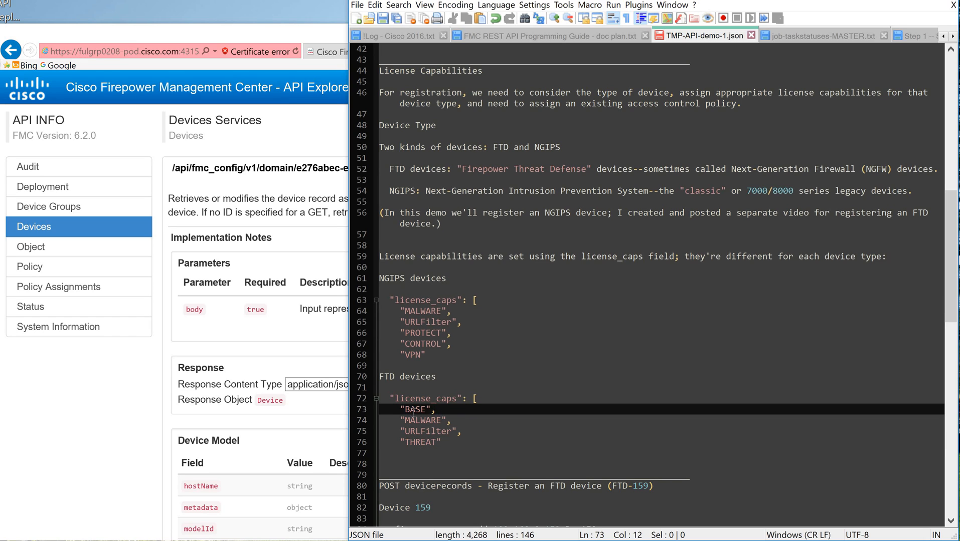
{"action": "left_click", "coordinate": [396, 409], "text": "shift"}
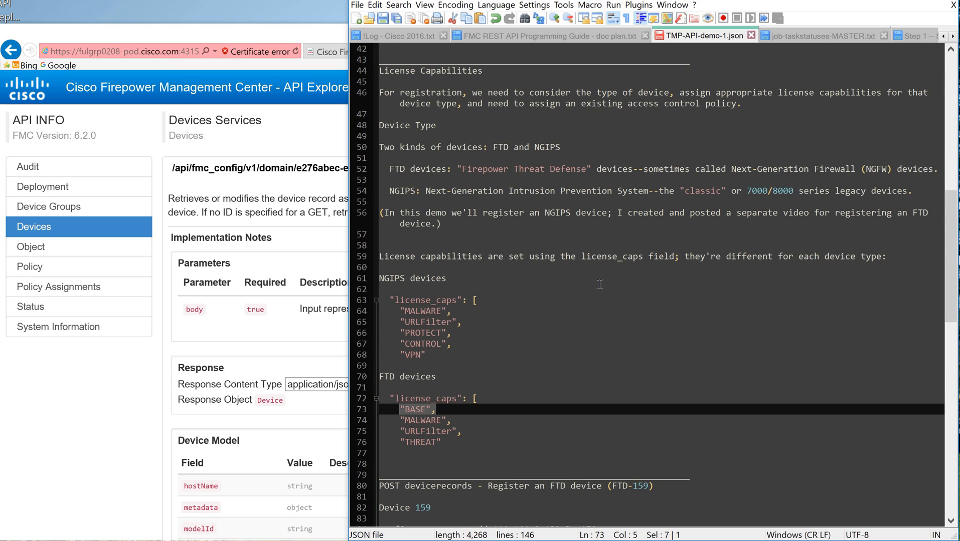
{"action": "scroll", "coordinate": [600, 285], "scroll_direction": "down", "scroll_amount": 5}
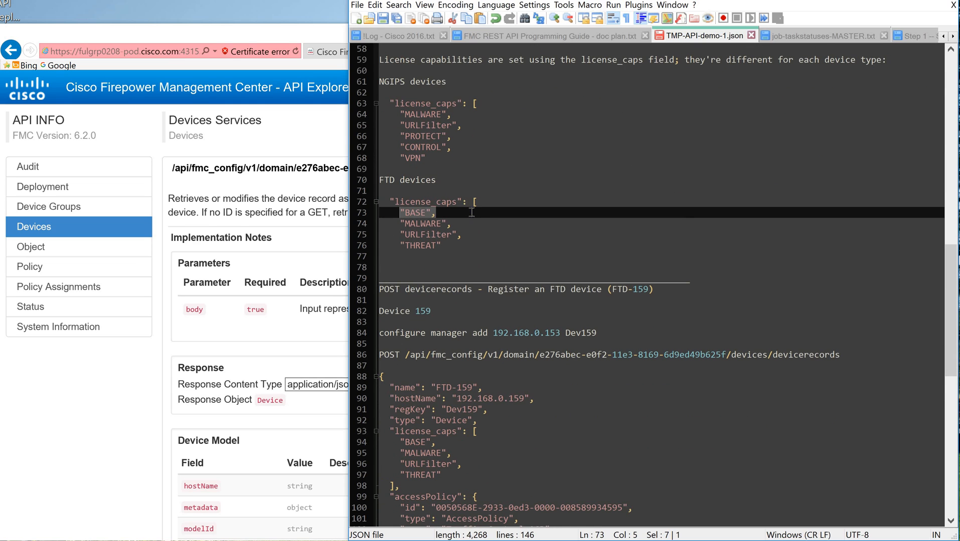
{"action": "left_click_drag", "start_coordinate": [467, 475], "coordinate": [363, 452]}
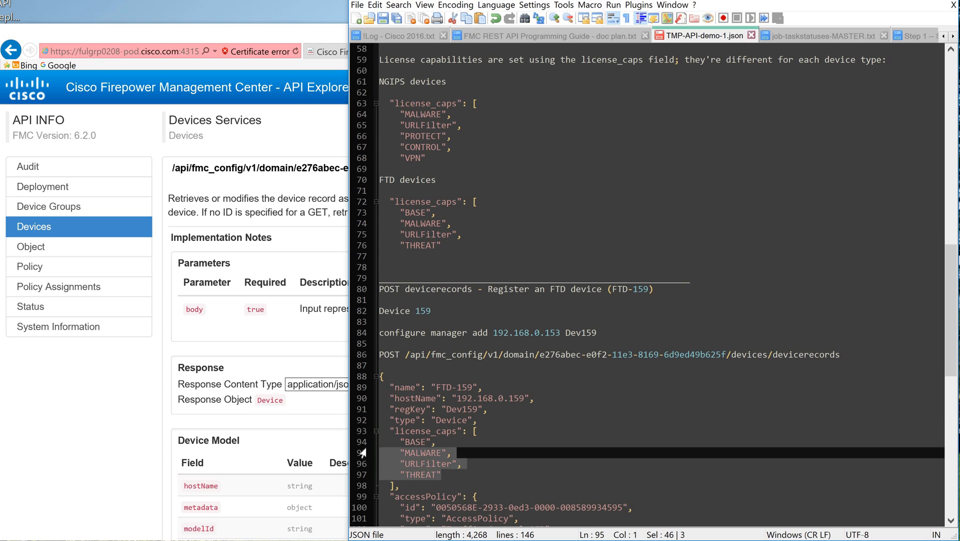
{"action": "key", "text": "Delete"}
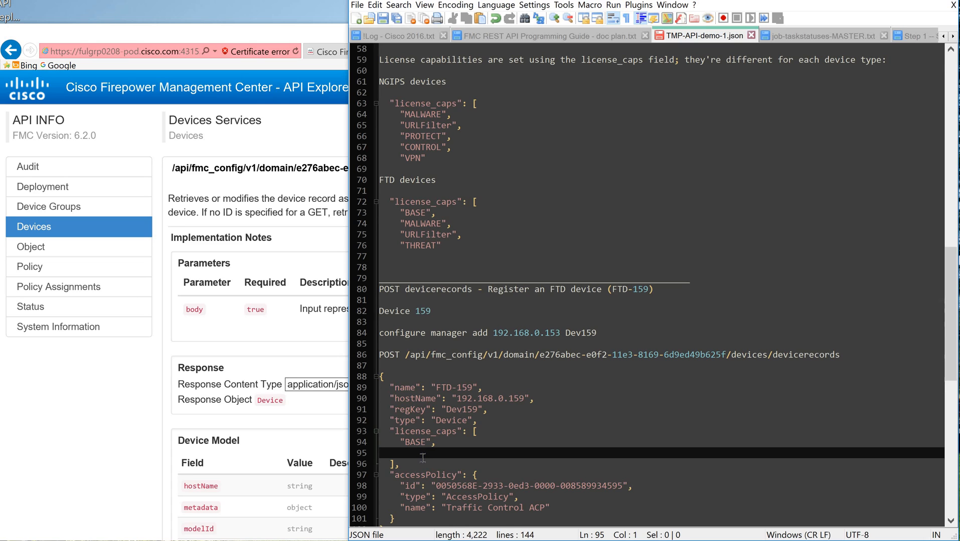
{"action": "key", "text": "ctrl+z"}
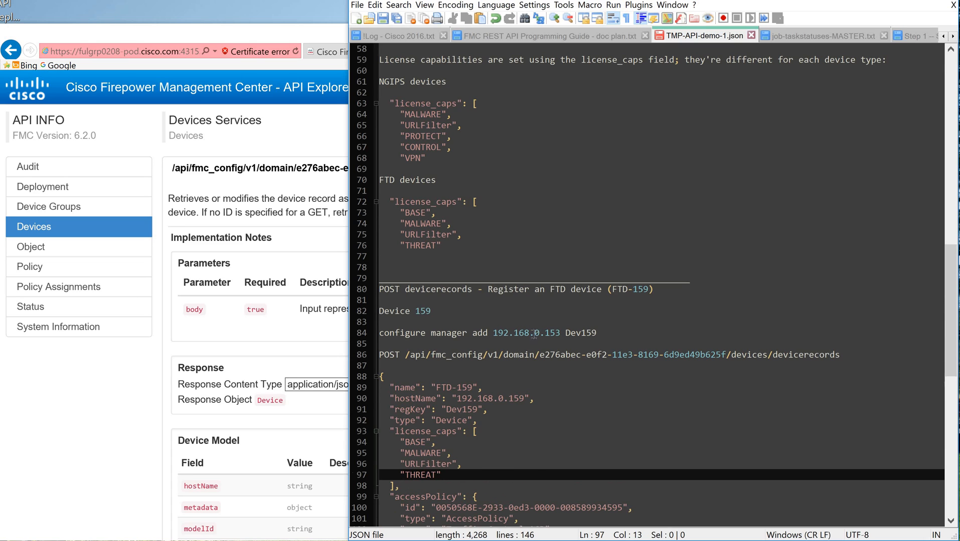
Step: Review the NGIPS license_caps list and device type notes, and the accessPolicy block of the FTD-159 request
{"action": "scroll", "coordinate": [534, 333], "scroll_direction": "down", "scroll_amount": 2}
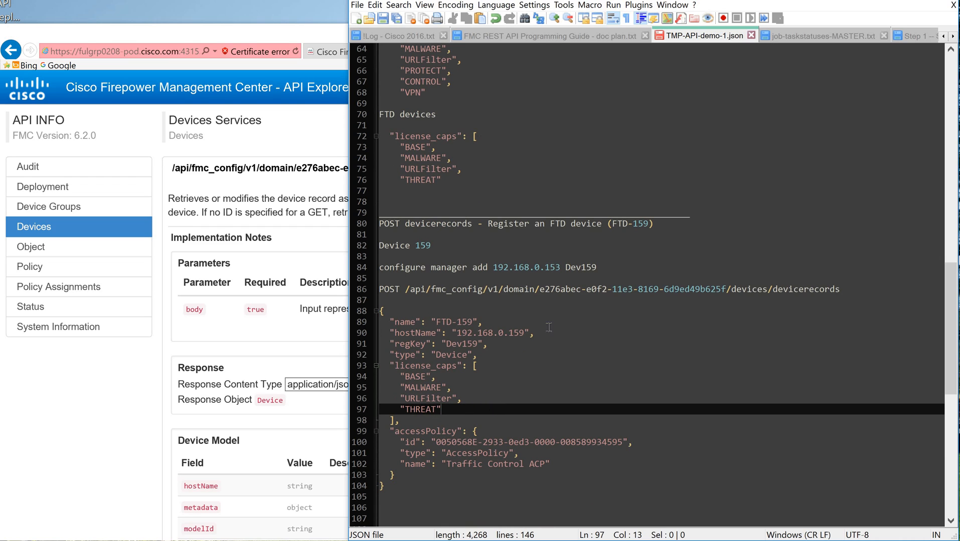
{"action": "scroll", "coordinate": [407, 191], "scroll_direction": "up", "scroll_amount": 5}
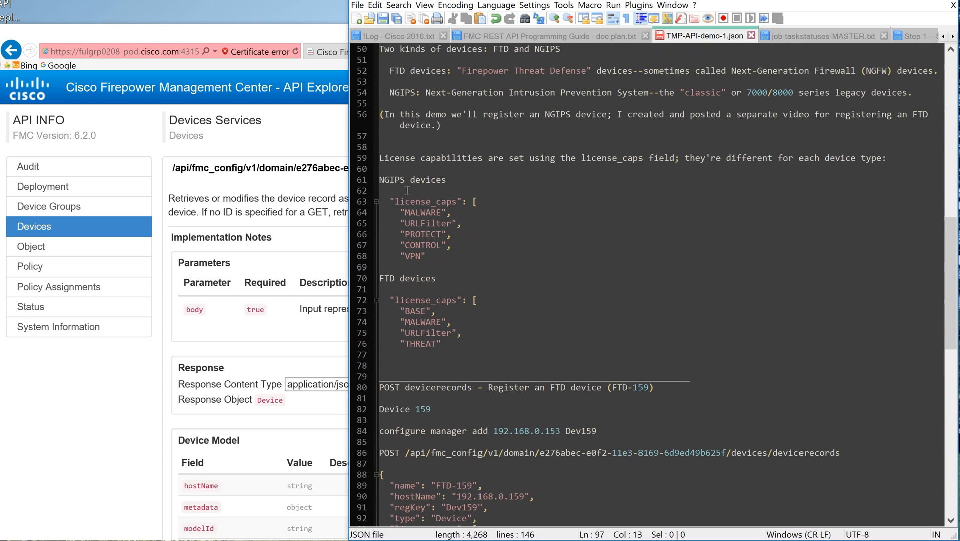
{"action": "left_click", "coordinate": [445, 258]}
{"action": "key", "text": "Up"}
{"action": "key", "text": "Up"}
{"action": "key", "text": "Up"}
{"action": "key", "text": "Up"}
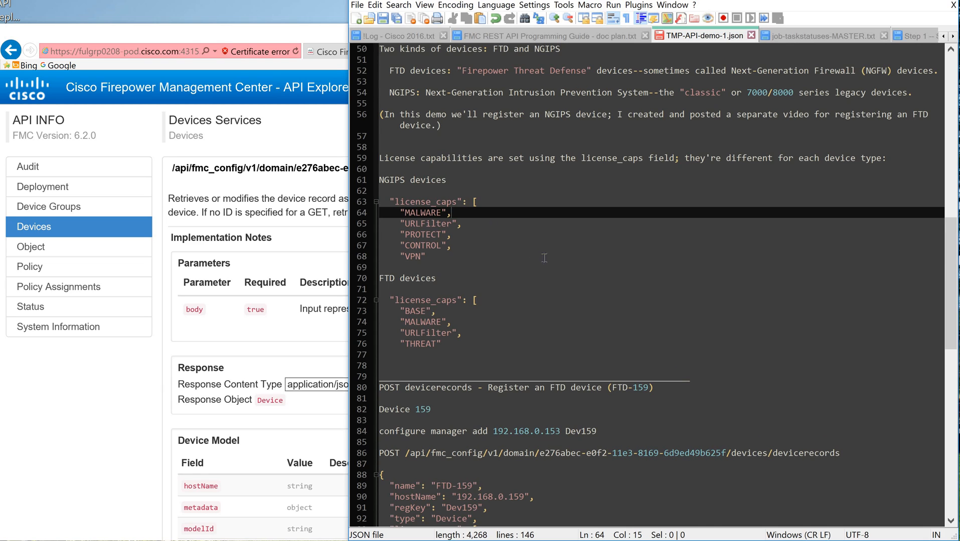
{"action": "scroll", "coordinate": [593, 273], "scroll_direction": "up", "scroll_amount": 2}
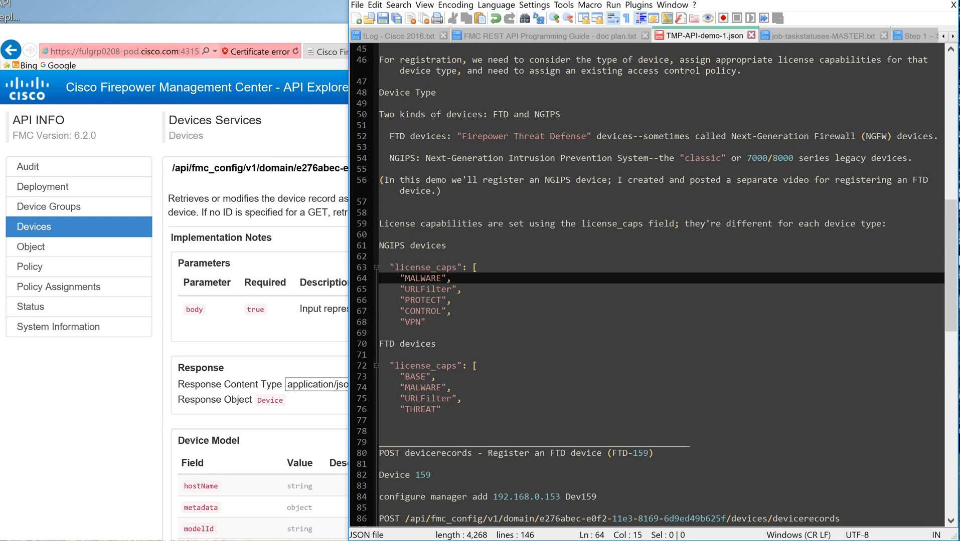
{"action": "scroll", "coordinate": [521, 221], "scroll_direction": "up", "scroll_amount": 1}
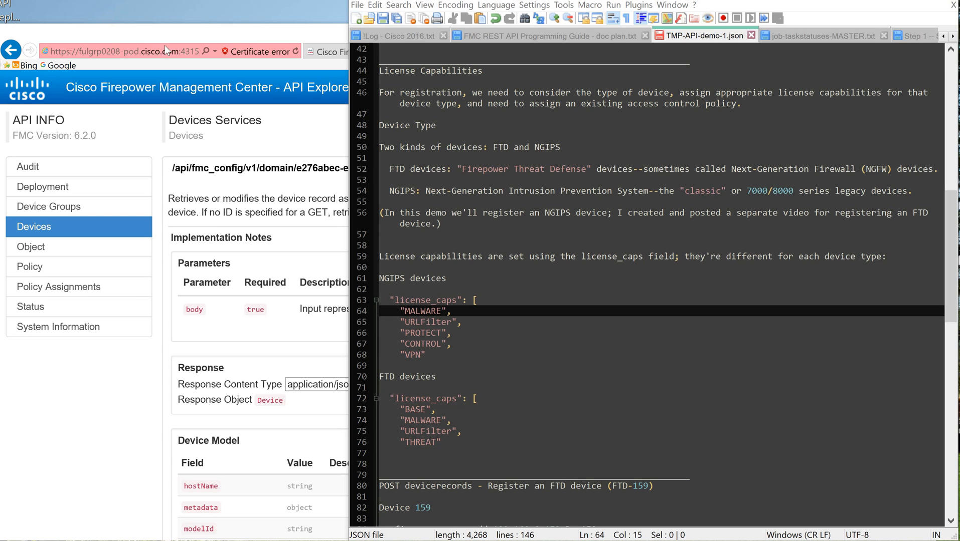
{"action": "scroll", "coordinate": [556, 208], "scroll_direction": "down", "scroll_amount": 12}
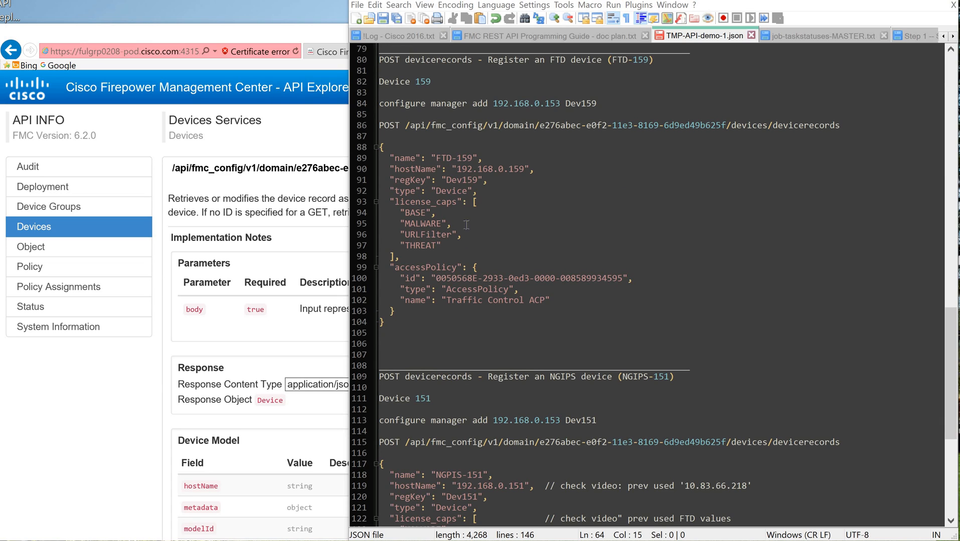
{"action": "left_click", "coordinate": [453, 257]}
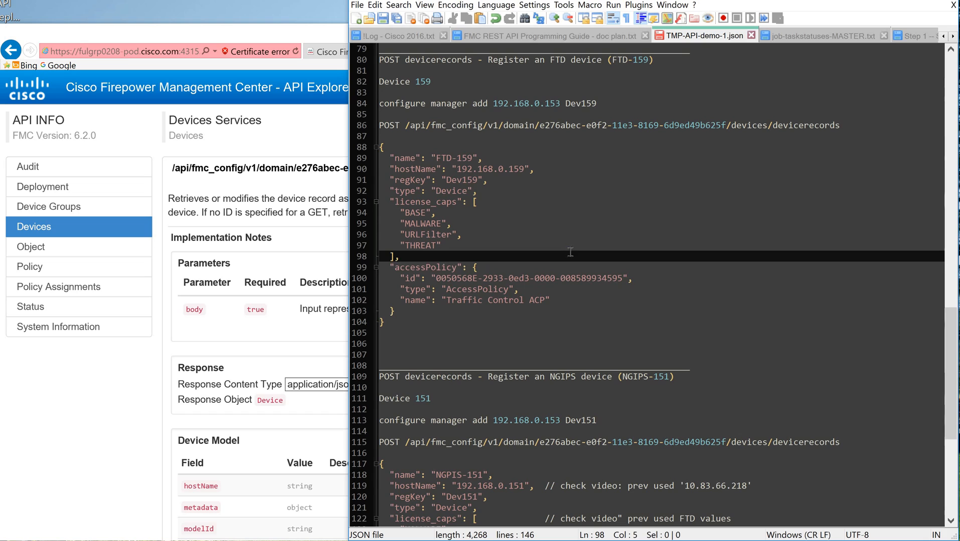
{"action": "left_click", "coordinate": [541, 266]}
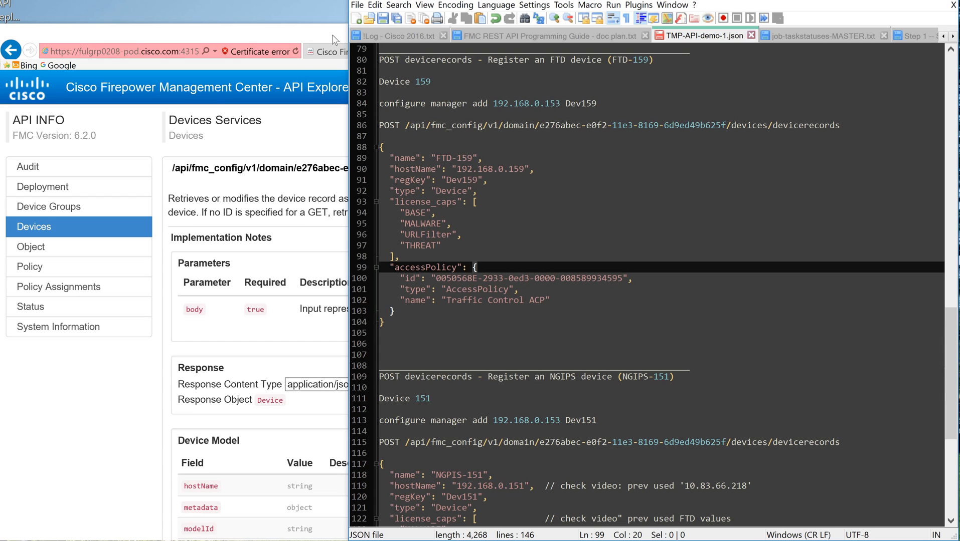
Step: Switch to the API Explorer and open the POST operation for accesspolicies under the Policy services
{"action": "left_click", "coordinate": [74, 205]}
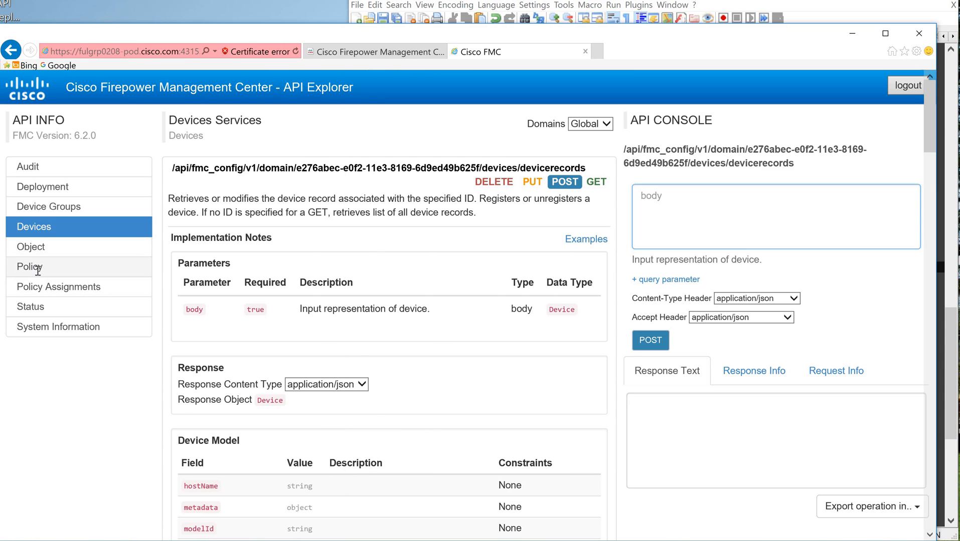
{"action": "left_click", "coordinate": [38, 270]}
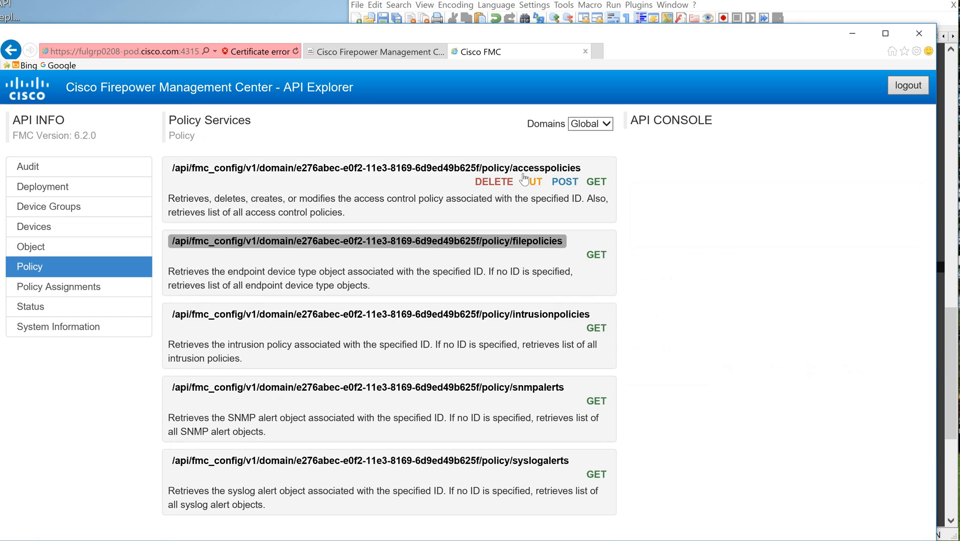
{"action": "left_click", "coordinate": [566, 182]}
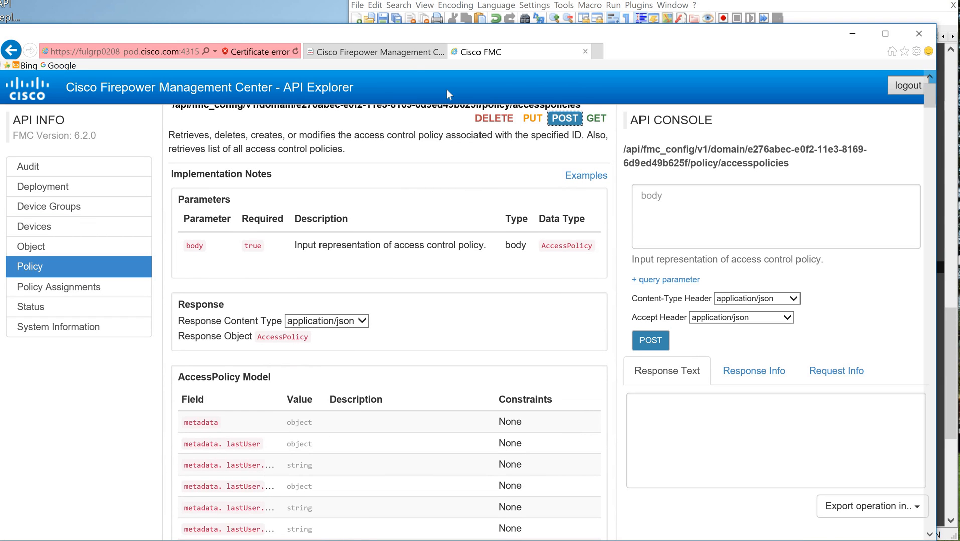
Step: Open the Access Control policy list in the Firepower Management Center web interface and look over the existing policies
{"action": "left_click", "coordinate": [350, 55]}
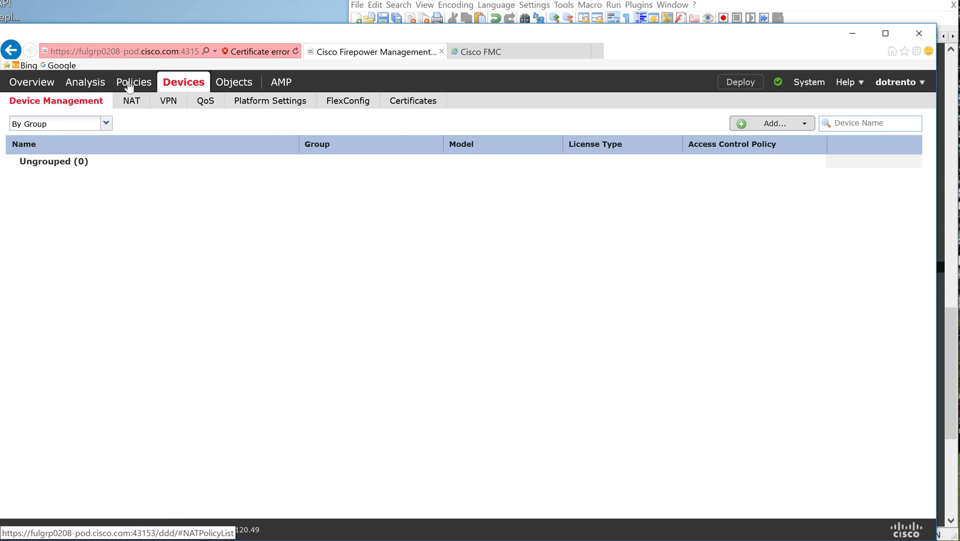
{"action": "mouse_move", "coordinate": [129, 87]}
{"action": "mouse_move", "coordinate": [43, 100]}
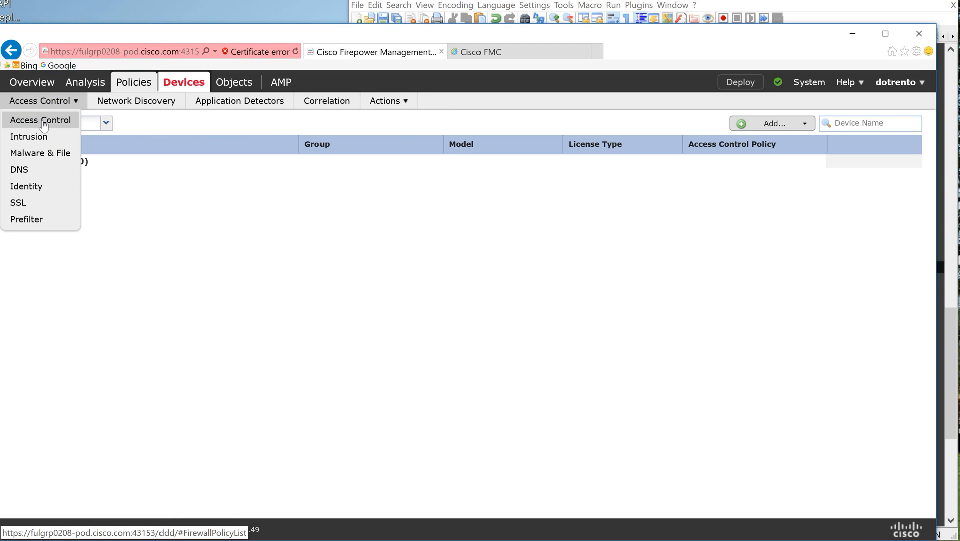
{"action": "left_click", "coordinate": [42, 122]}
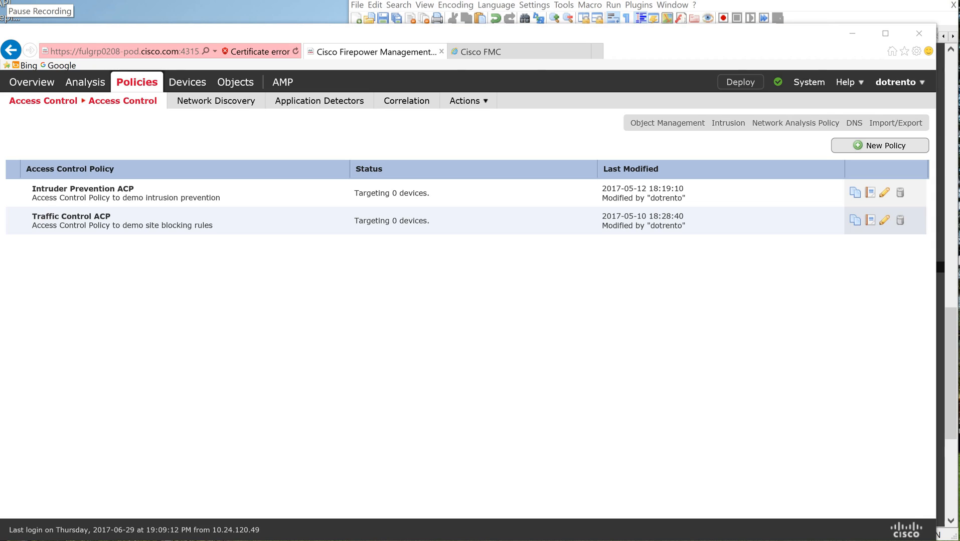
{"action": "left_click", "coordinate": [120, 103]}
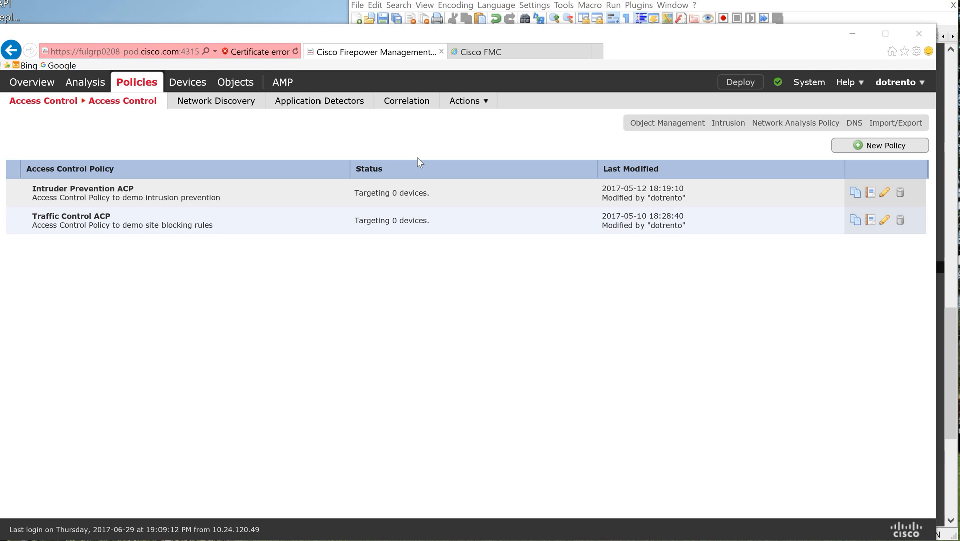
Step: Return to the notes and check the policy id, type and name in the FTD-159 request's accessPolicy block
{"action": "left_click", "coordinate": [479, 52]}
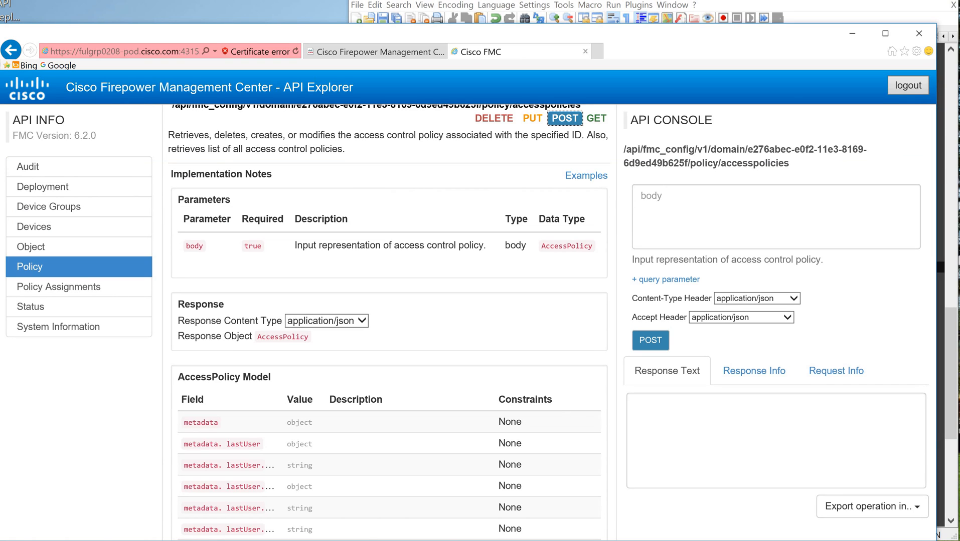
{"action": "key", "text": "alt+Tab"}
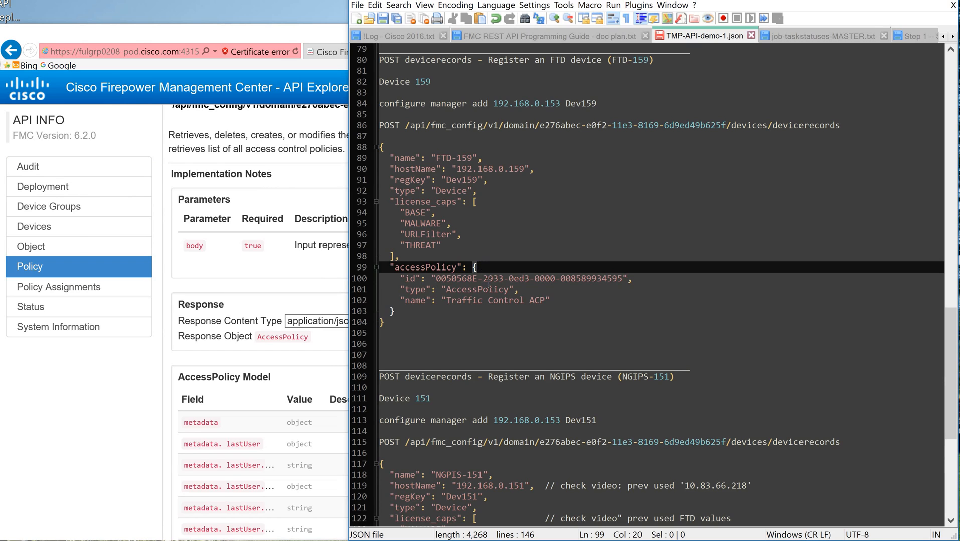
{"action": "left_click", "coordinate": [559, 303]}
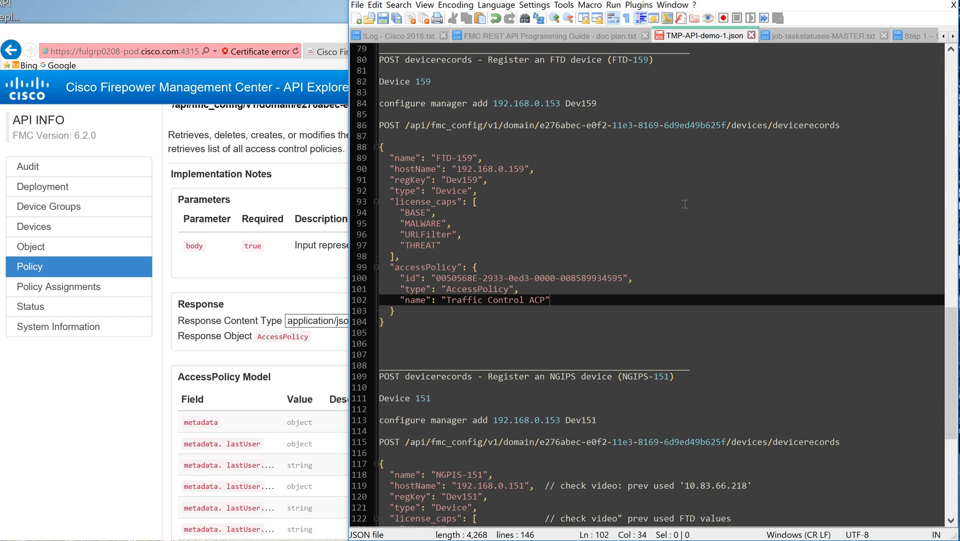
Step: Try to retrieve all access control policies in the API Explorer with a GET accesspolicies request without an objectId
{"action": "left_click", "coordinate": [181, 39]}
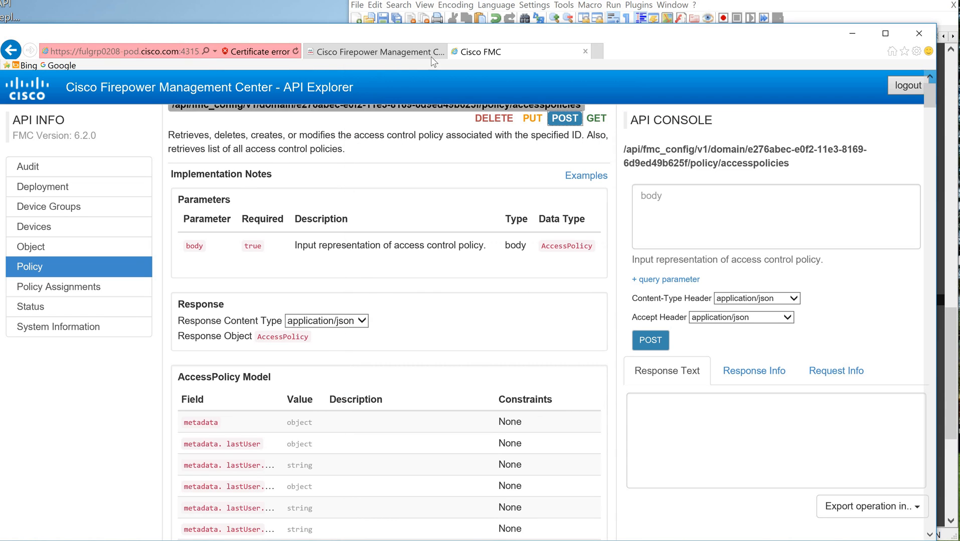
{"action": "scroll", "coordinate": [489, 165], "scroll_direction": "up", "scroll_amount": 1}
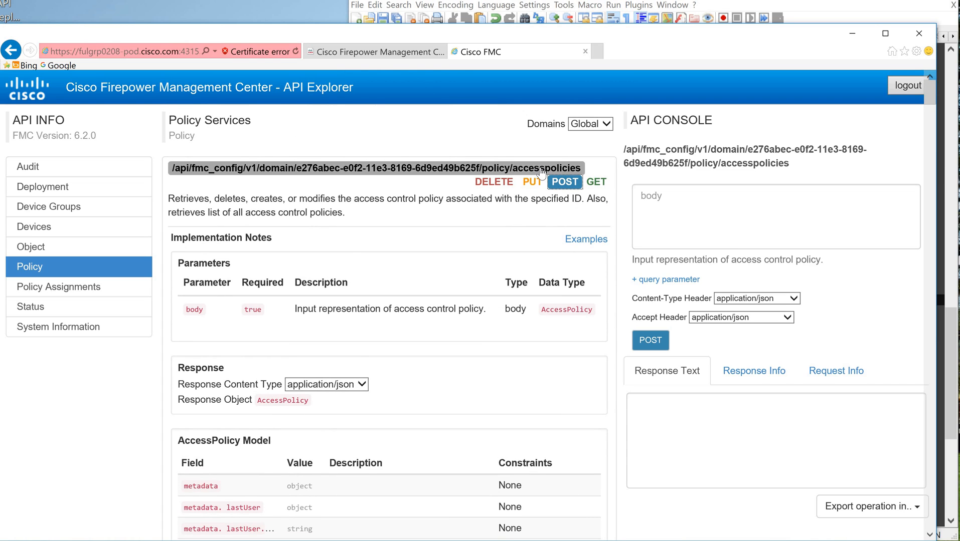
{"action": "left_click", "coordinate": [598, 183]}
{"action": "scroll", "coordinate": [622, 241], "scroll_direction": "down", "scroll_amount": 1}
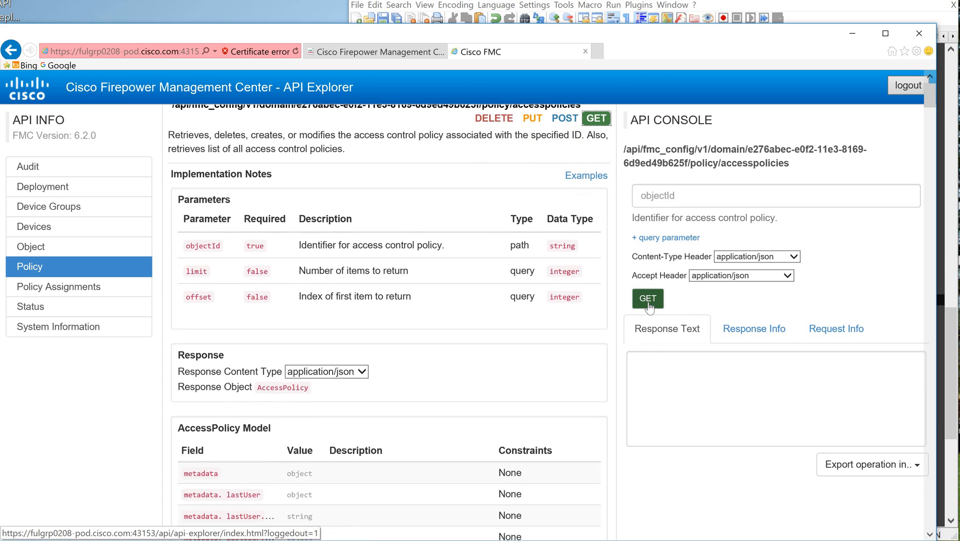
{"action": "left_click", "coordinate": [648, 302]}
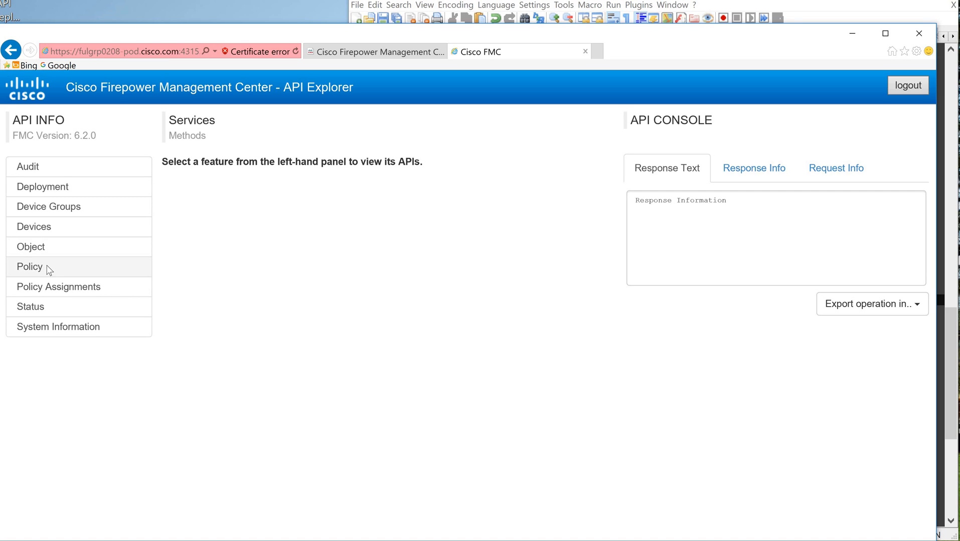
Step: Reopen the Policy services and run GET accesspolicies for the Global domain, leaving objectId empty
{"action": "left_click", "coordinate": [49, 269]}
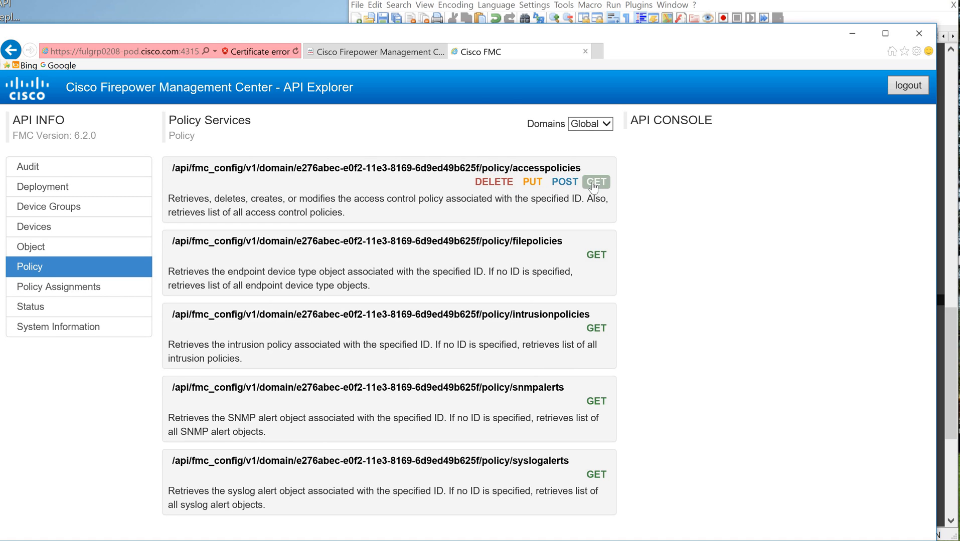
{"action": "left_click", "coordinate": [593, 188]}
{"action": "left_click", "coordinate": [654, 300]}
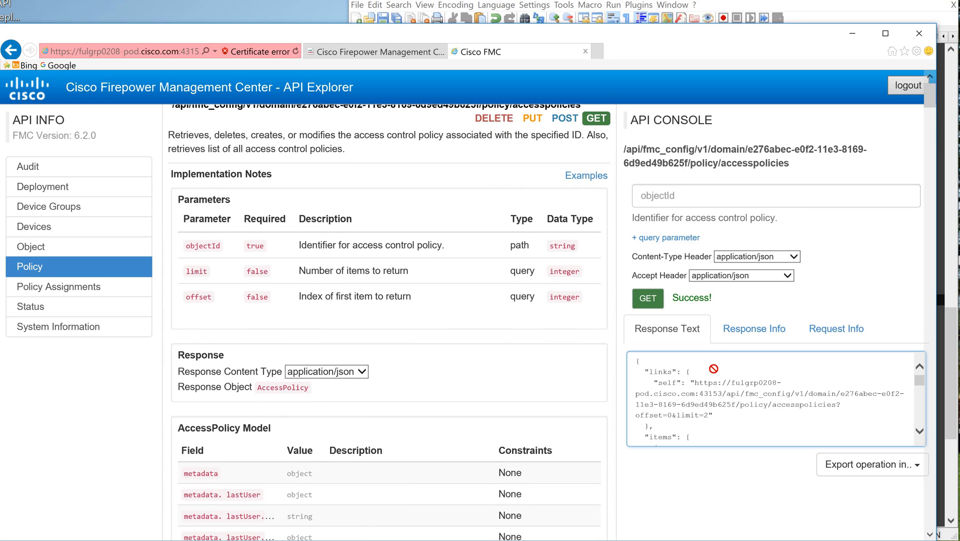
Step: Copy the whole GET accesspolicies response and paste it below blank lines at the end of the TMP-API-demo-1.json notes
{"action": "key", "text": "ctrl+a"}
{"action": "key", "text": "ctrl+c"}
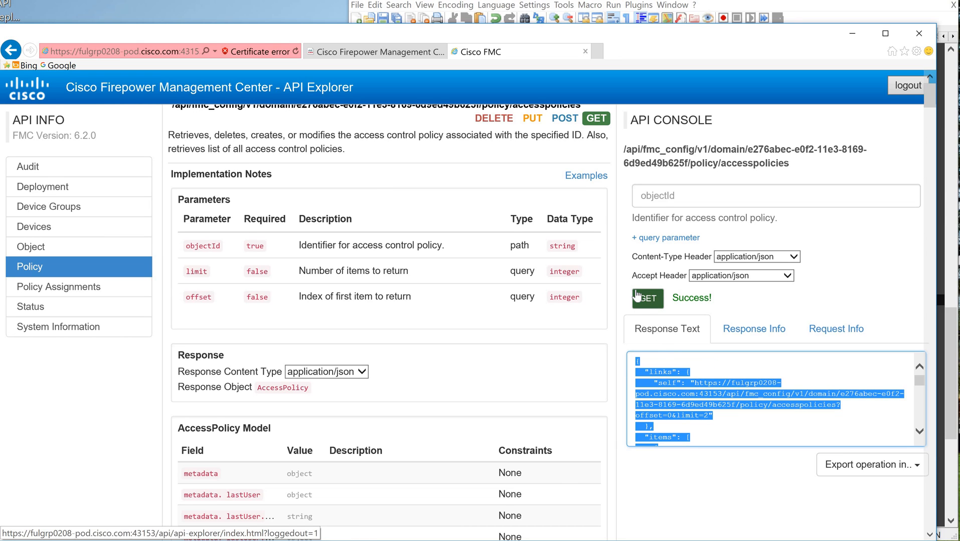
{"action": "left_click", "coordinate": [708, 363]}
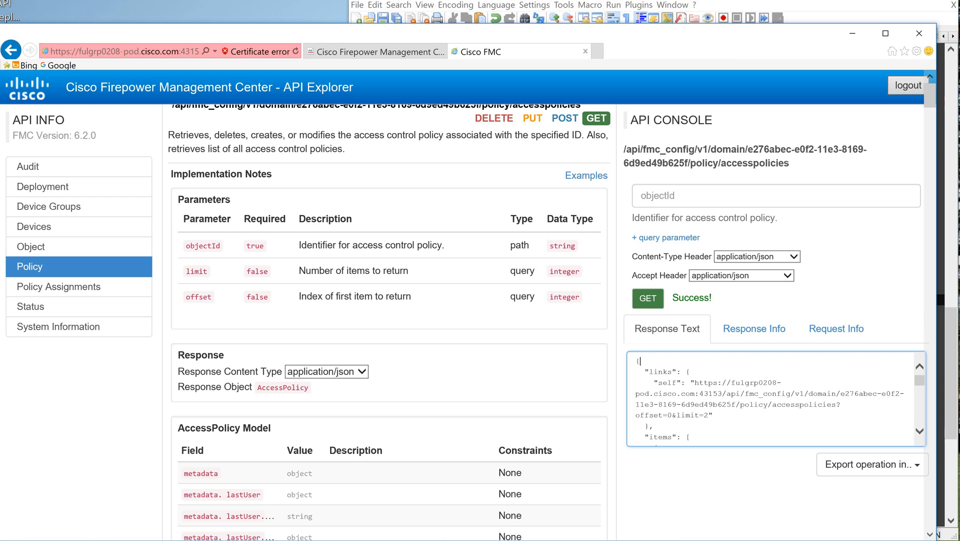
{"action": "key", "text": "alt+Tab"}
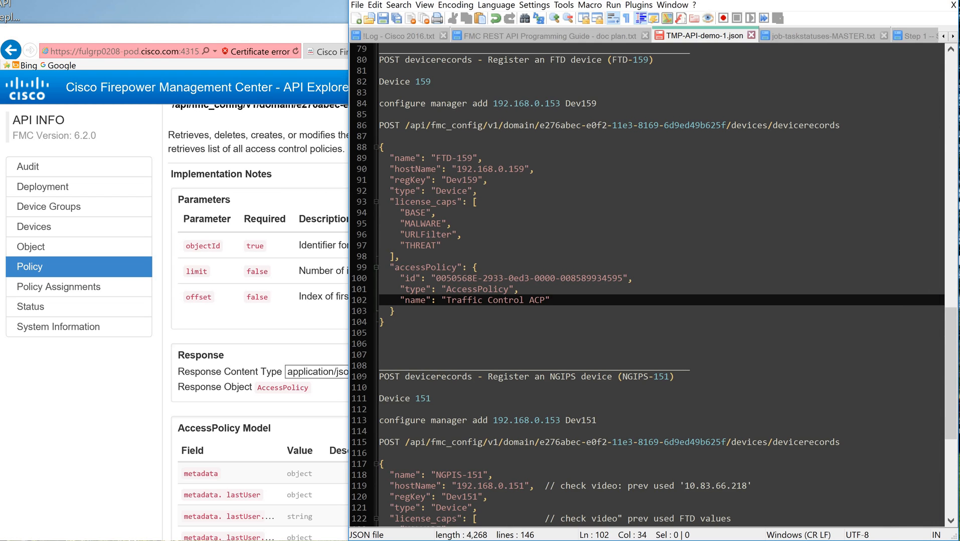
{"action": "left_click_drag", "start_coordinate": [951, 366], "coordinate": [952, 441]}
{"action": "left_click", "coordinate": [422, 519]}
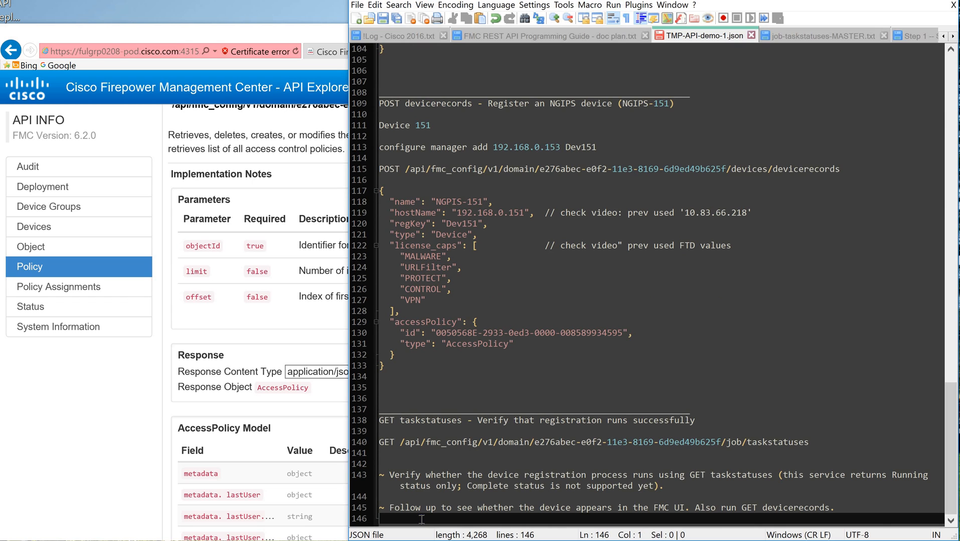
{"action": "key", "text": "Return"}
{"action": "key", "text": "Return"}
{"action": "key", "text": "Return"}
{"action": "key", "text": "Return"}
{"action": "key", "text": "Return"}
{"action": "key", "text": "Return"}
{"action": "key", "text": "Return"}
{"action": "key", "text": "Return"}
{"action": "key", "text": "Return"}
{"action": "key", "text": "Return"}
{"action": "key", "text": "Return"}
{"action": "key", "text": "Return"}
{"action": "key", "text": "Return"}
{"action": "key", "text": "Return"}
{"action": "key", "text": "Return"}
{"action": "key", "text": "Return"}
{"action": "key", "text": "Return"}
{"action": "key", "text": "Return"}
{"action": "key", "text": "Return"}
{"action": "key", "text": "ctrl+v"}
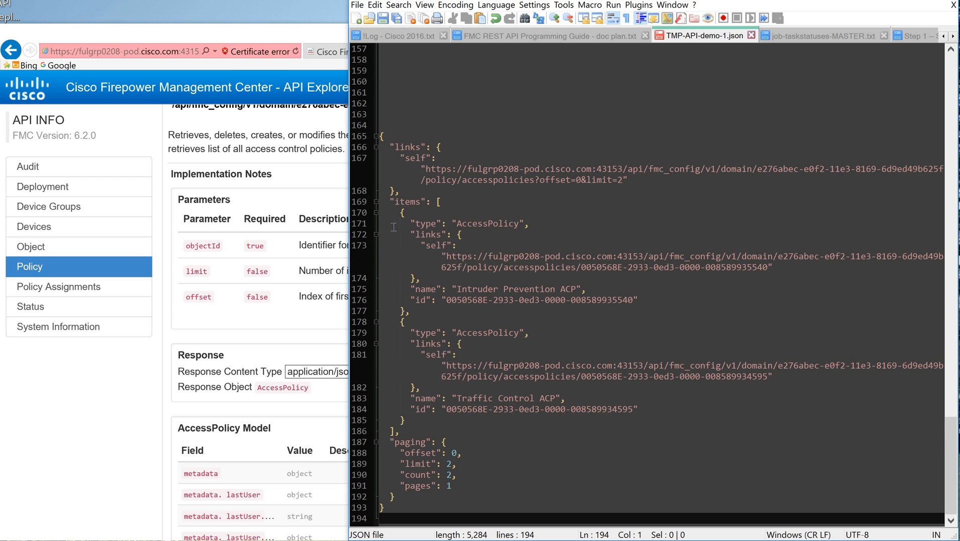
Step: Compare the two policy entries in the pasted response and copy the id of Traffic Control ACP
{"action": "left_click", "coordinate": [411, 213]}
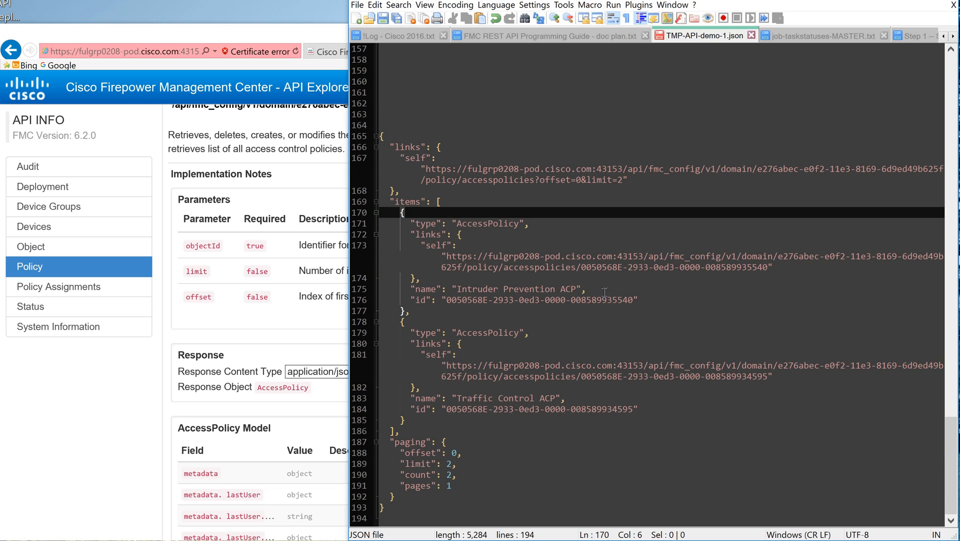
{"action": "left_click_drag", "start_coordinate": [459, 289], "coordinate": [581, 289]}
{"action": "left_click", "coordinate": [418, 211]}
{"action": "left_click", "coordinate": [422, 323]}
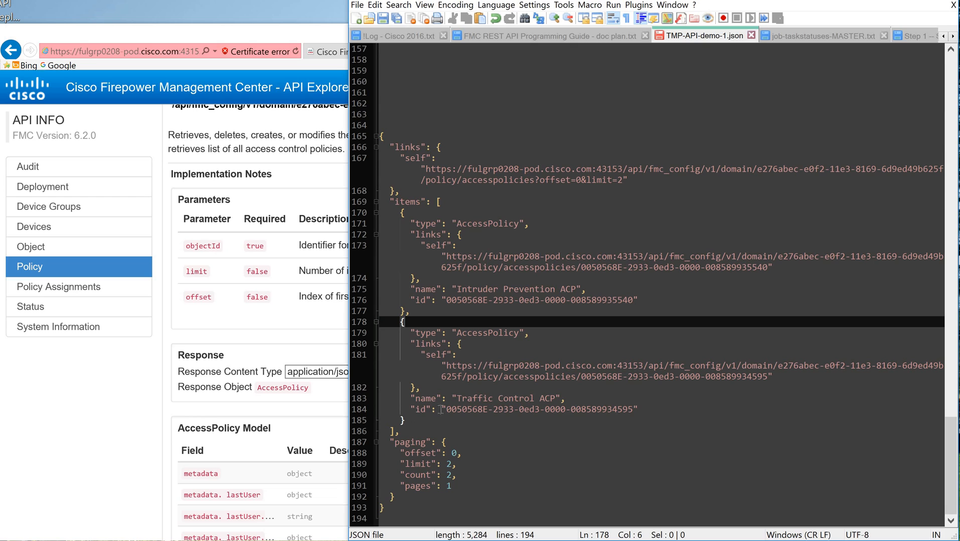
{"action": "left_click_drag", "start_coordinate": [446, 409], "coordinate": [626, 409]}
{"action": "key", "text": "ctrl+c"}
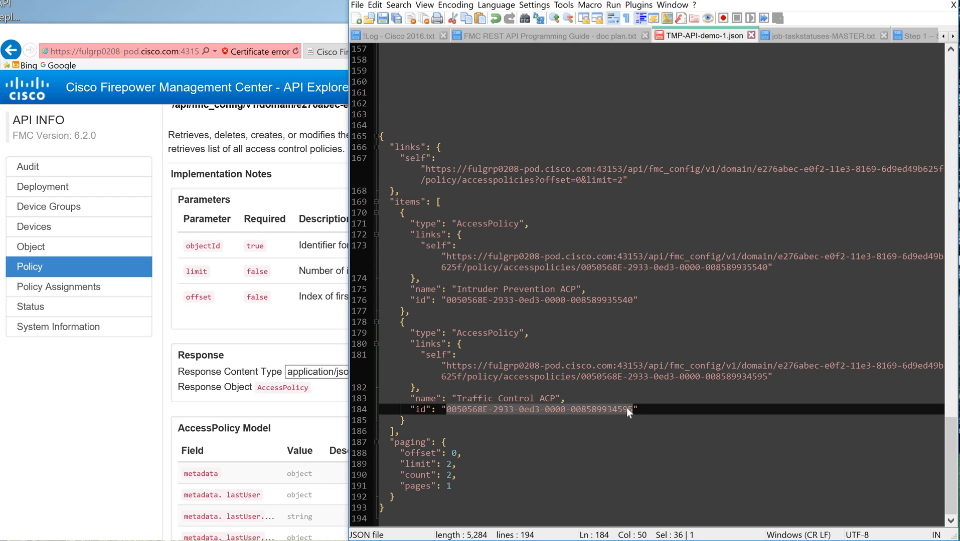
{"action": "left_click", "coordinate": [662, 333]}
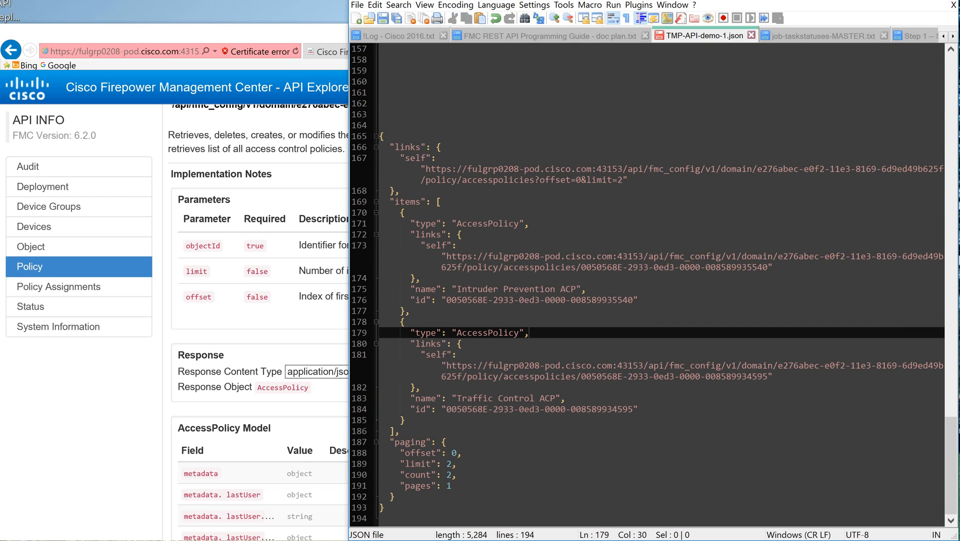
{"action": "scroll", "coordinate": [696, 210], "scroll_direction": "up", "scroll_amount": 20}
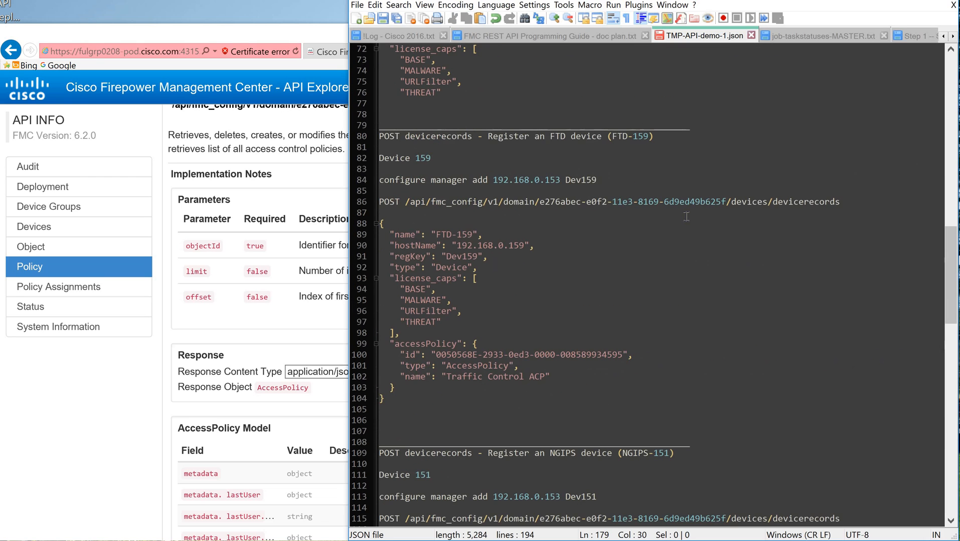
{"action": "scroll", "coordinate": [579, 216], "scroll_direction": "down", "scroll_amount": 2}
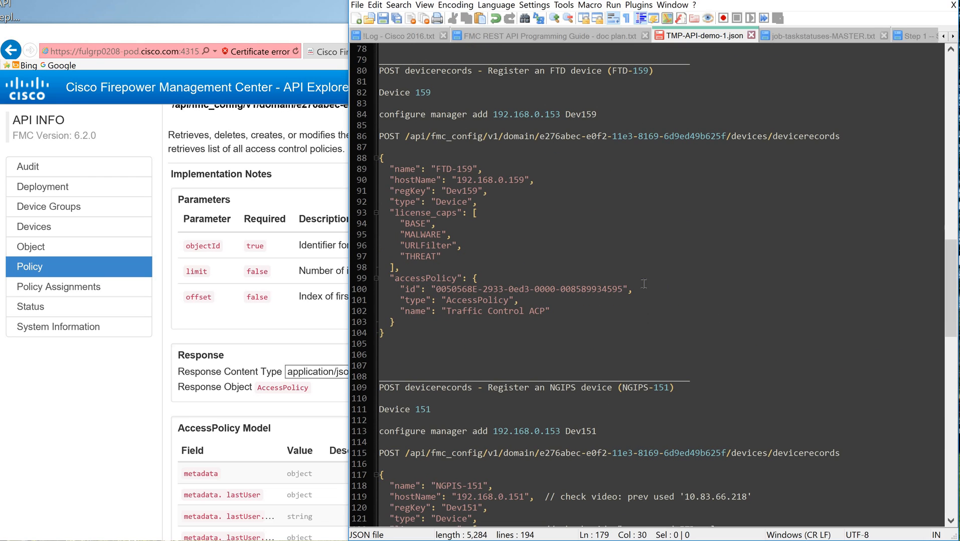
{"action": "left_click_drag", "start_coordinate": [436, 289], "coordinate": [622, 289]}
{"action": "key", "text": "ctrl+v"}
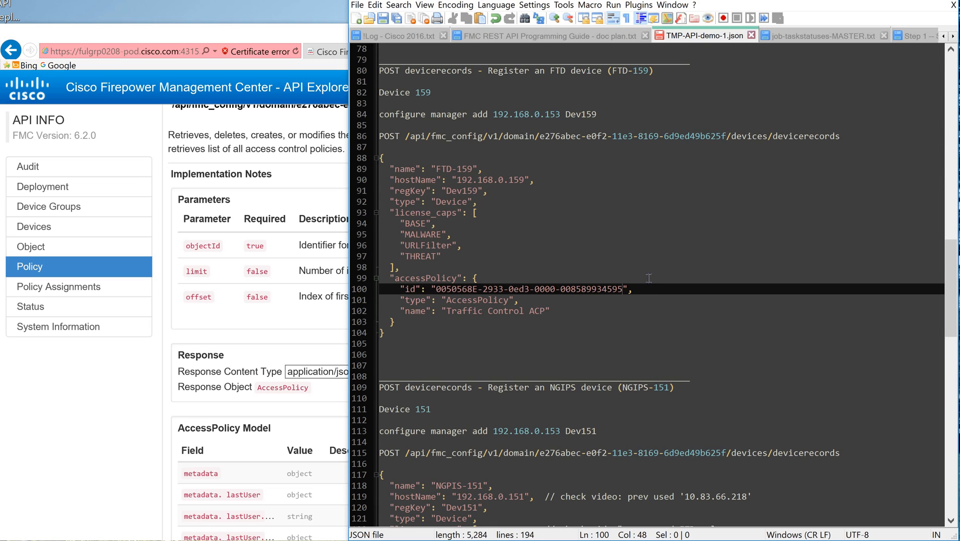
{"action": "key", "text": "End"}
{"action": "left_click", "coordinate": [431, 344]}
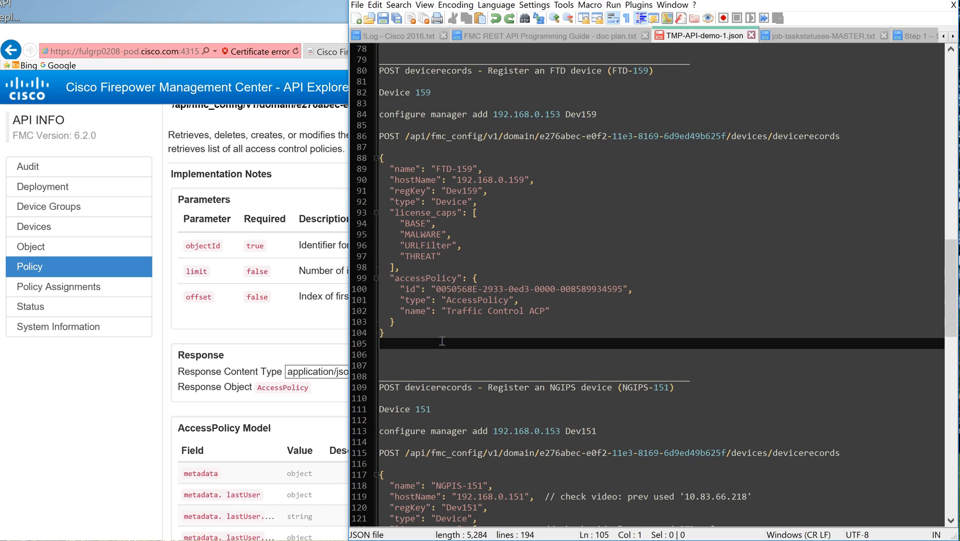
Step: Copy the FTD-159 request JSON, including its registration key, into the body of the POST devicerecords operation in the API Explorer
{"action": "left_click_drag", "start_coordinate": [386, 344], "coordinate": [377, 157]}
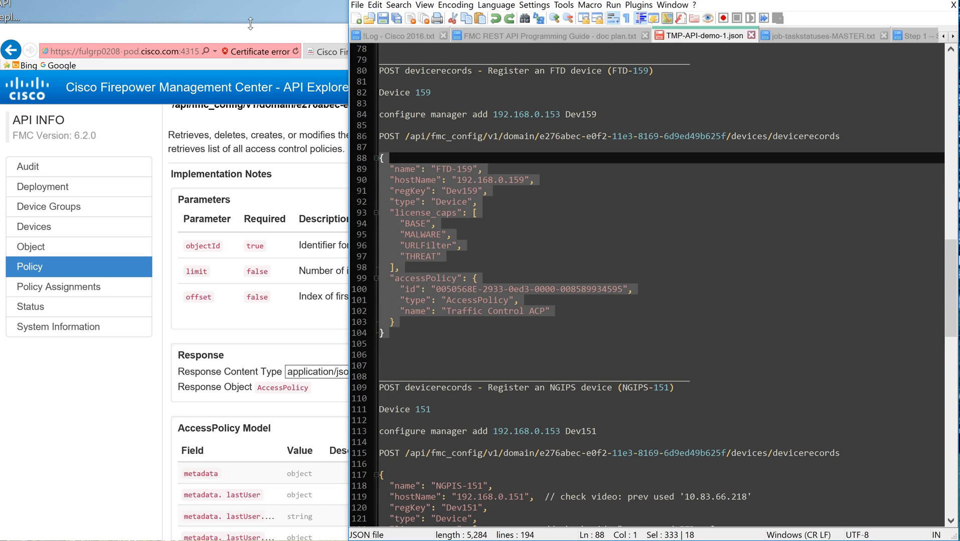
{"action": "left_click", "coordinate": [690, 246]}
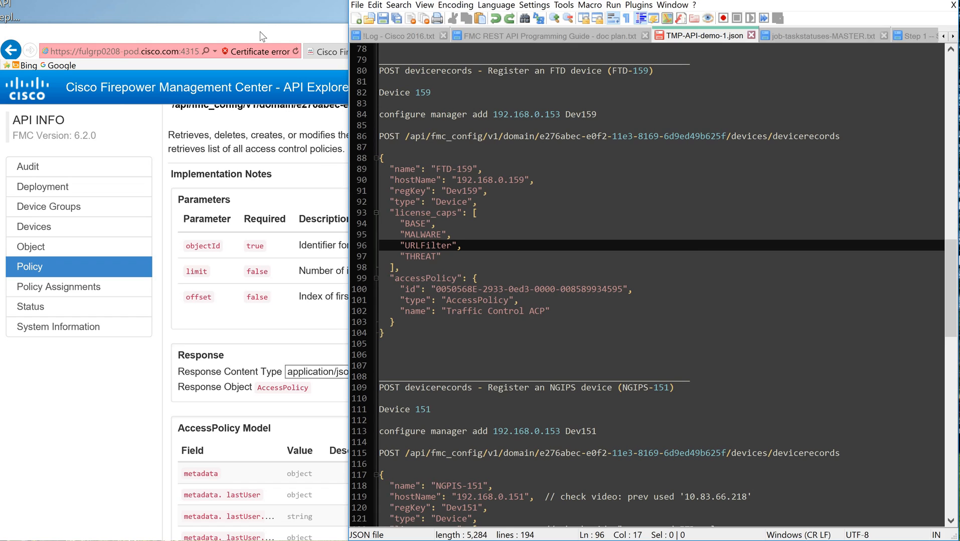
{"action": "left_click", "coordinate": [260, 36]}
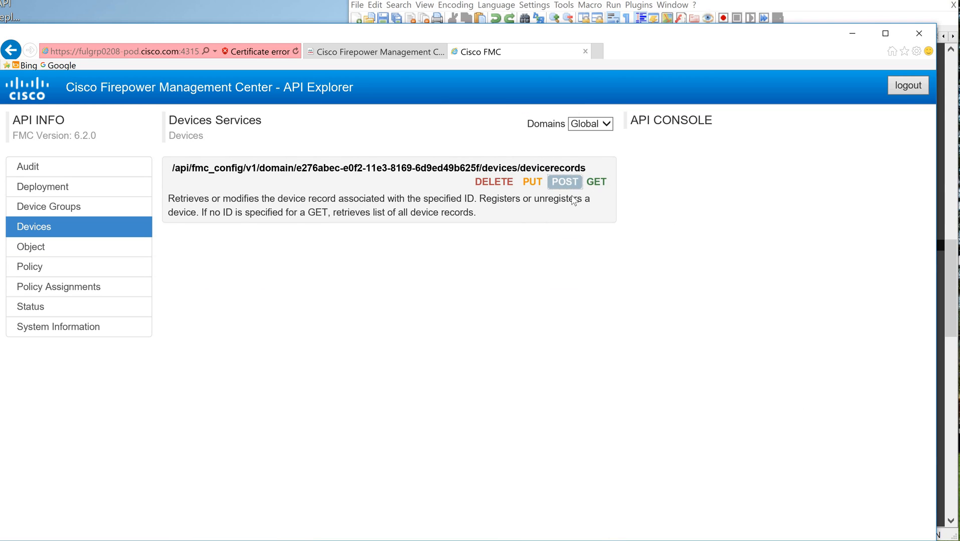
{"action": "left_click", "coordinate": [565, 182]}
{"action": "left_click", "coordinate": [747, 208]}
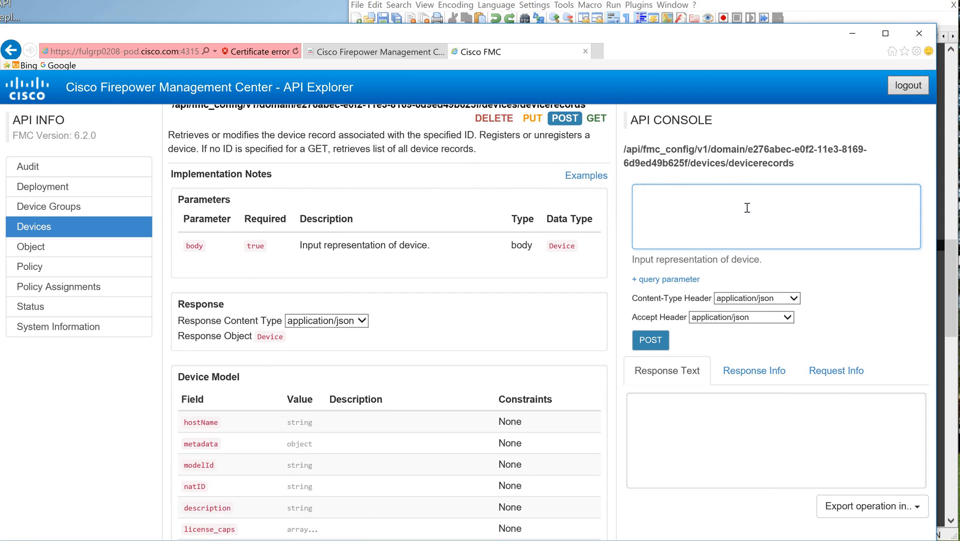
{"action": "key", "text": "ctrl+v"}
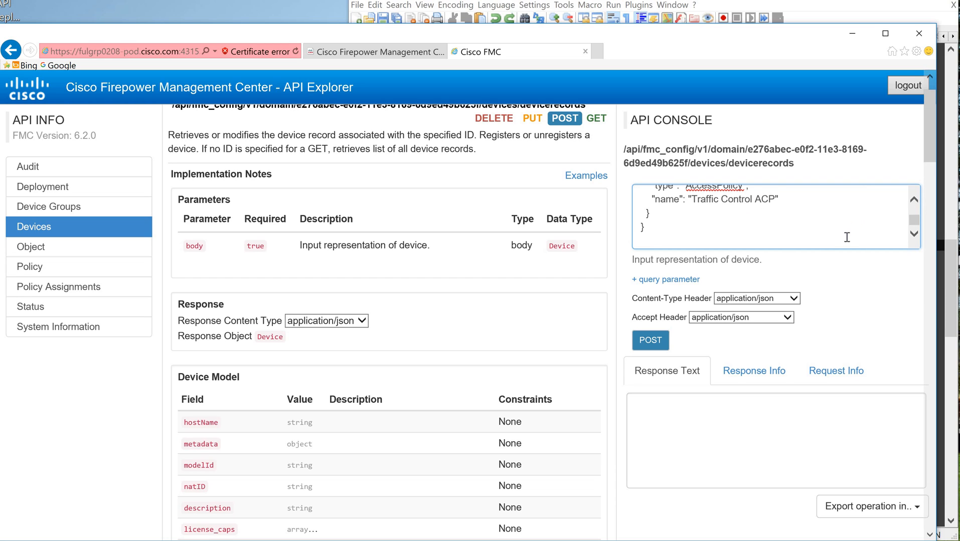
{"action": "scroll", "coordinate": [846, 237], "scroll_direction": "up", "scroll_amount": 10}
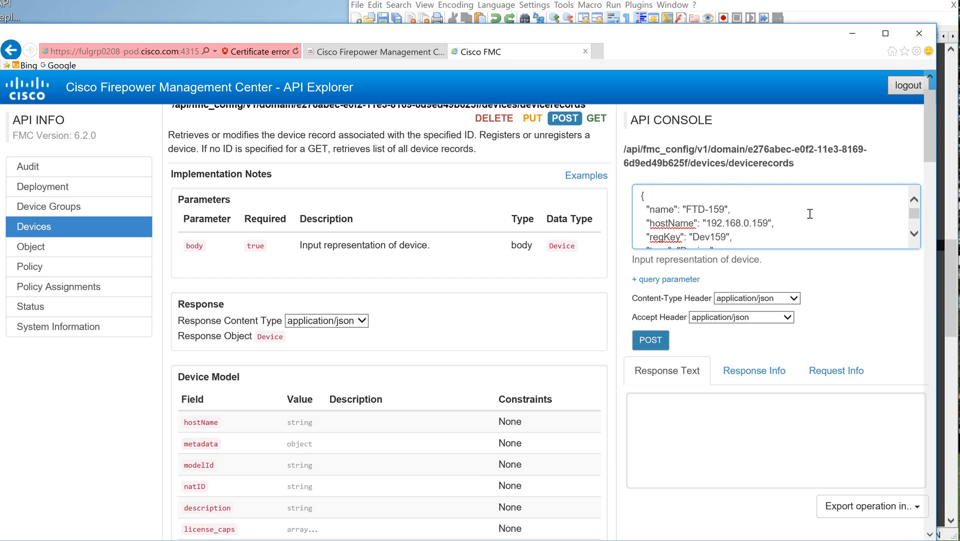
Step: Check the FTD-159 request body through to the Traffic Control ACP entry and submit the POST devicerecords request
{"action": "scroll", "coordinate": [727, 226], "scroll_direction": "down", "scroll_amount": 3}
{"action": "scroll", "coordinate": [730, 226], "scroll_direction": "up", "scroll_amount": 2}
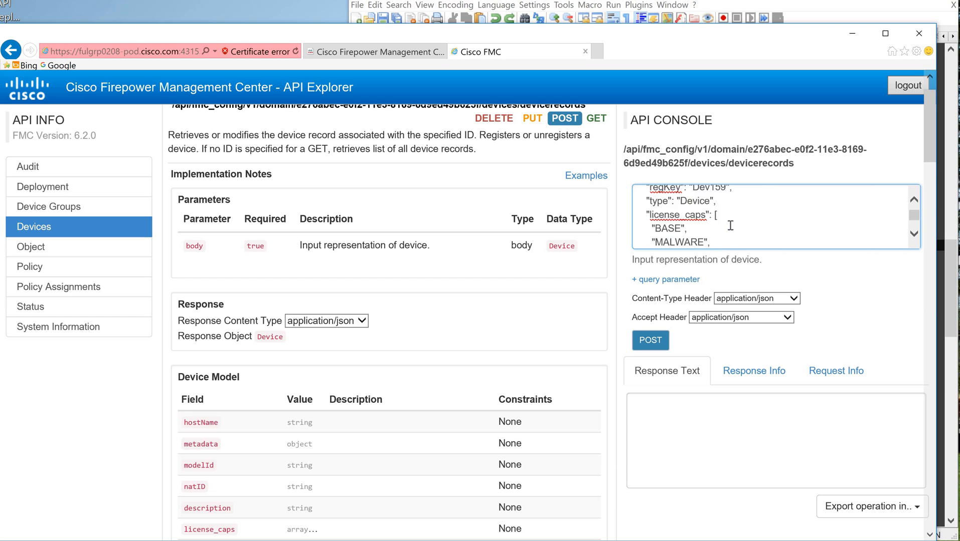
{"action": "scroll", "coordinate": [730, 226], "scroll_direction": "up", "scroll_amount": 2}
{"action": "scroll", "coordinate": [765, 209], "scroll_direction": "down", "scroll_amount": 4}
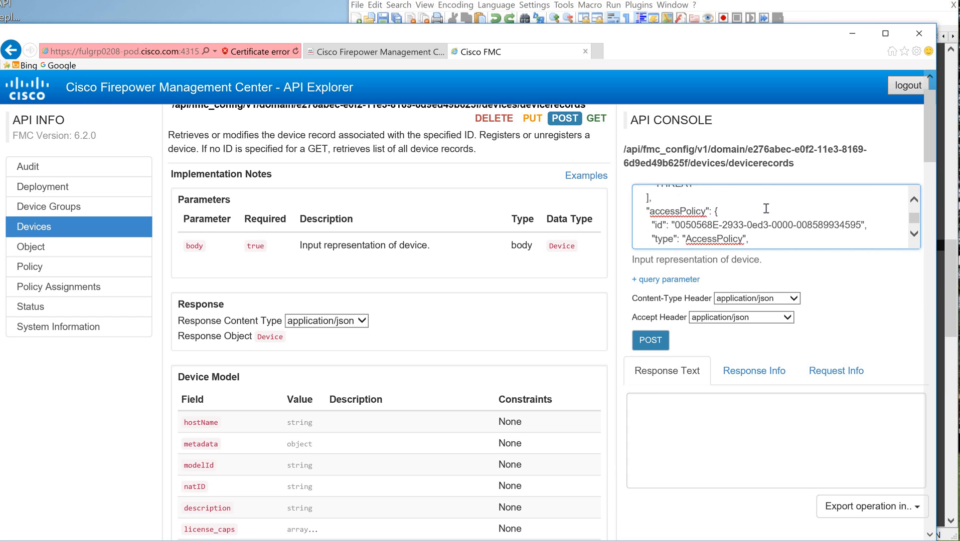
{"action": "scroll", "coordinate": [765, 208], "scroll_direction": "down", "scroll_amount": 2}
{"action": "left_click", "coordinate": [649, 343]}
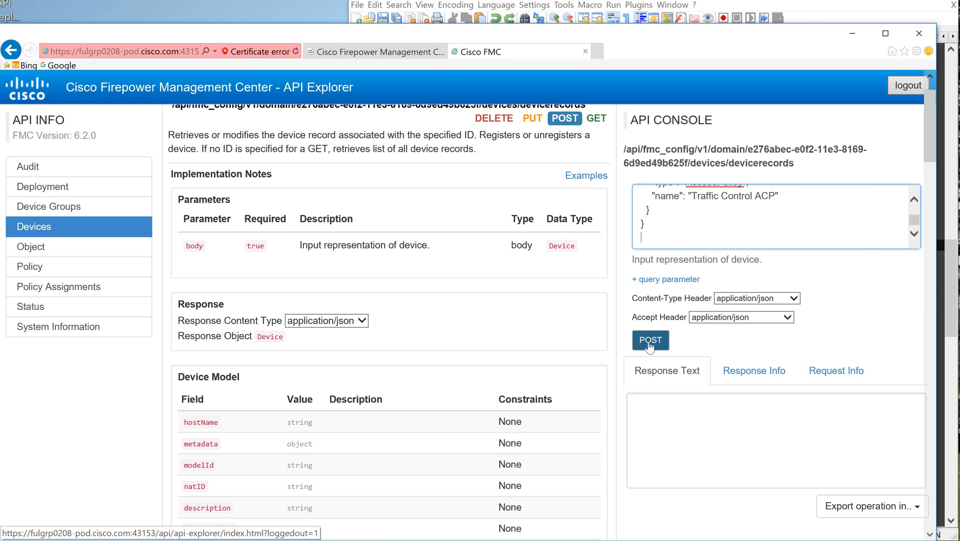
{"action": "left_click", "coordinate": [649, 343]}
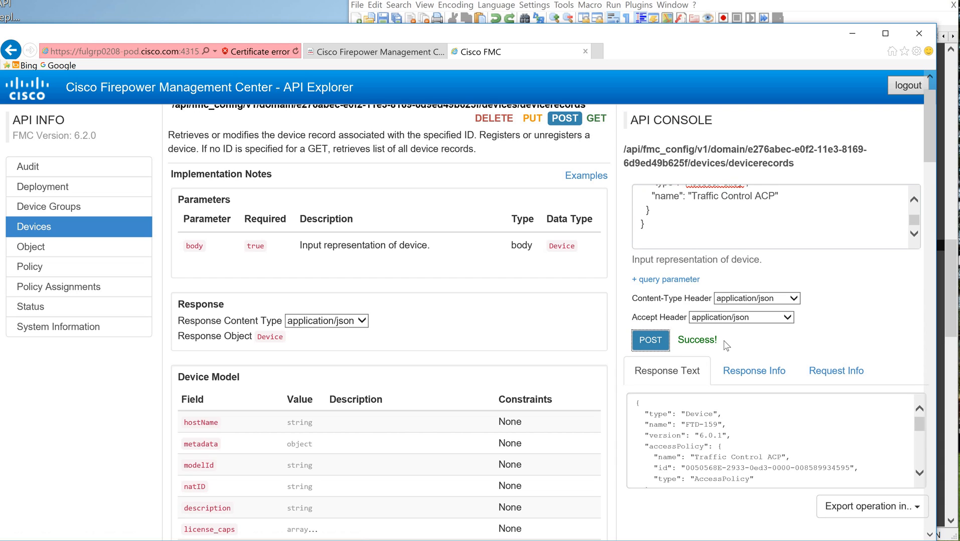
Step: Check the status code in the response info of the POST devicerecords request
{"action": "left_click", "coordinate": [761, 374]}
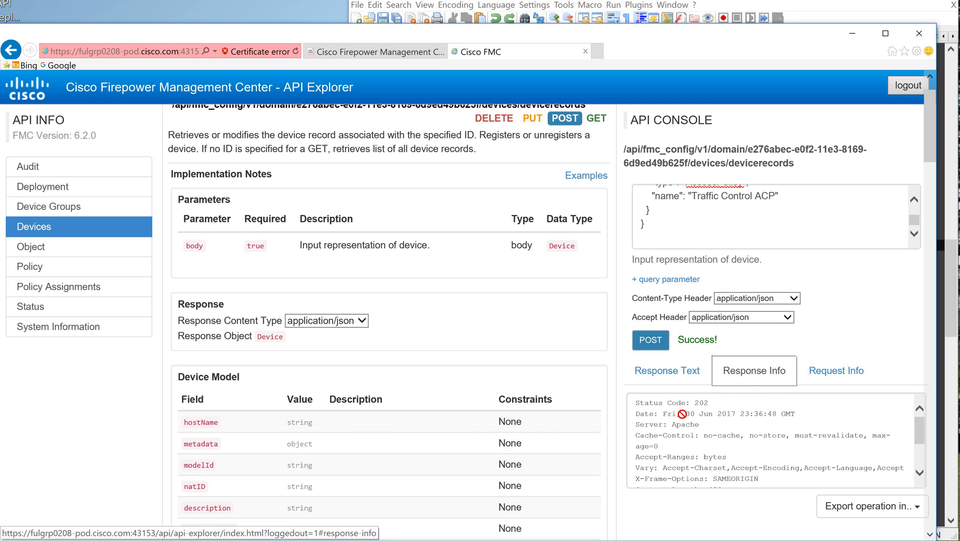
{"action": "triple_click", "coordinate": [707, 403]}
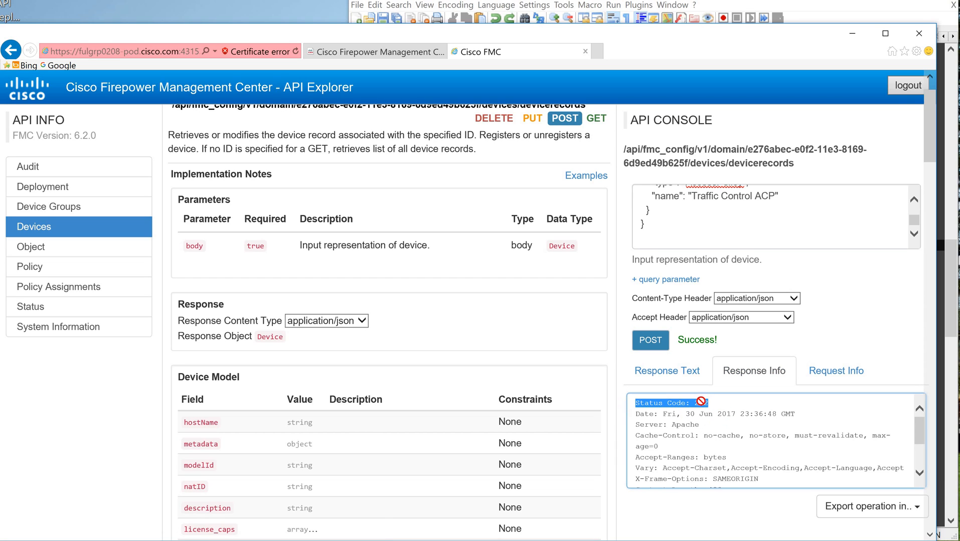
{"action": "left_click", "coordinate": [749, 402]}
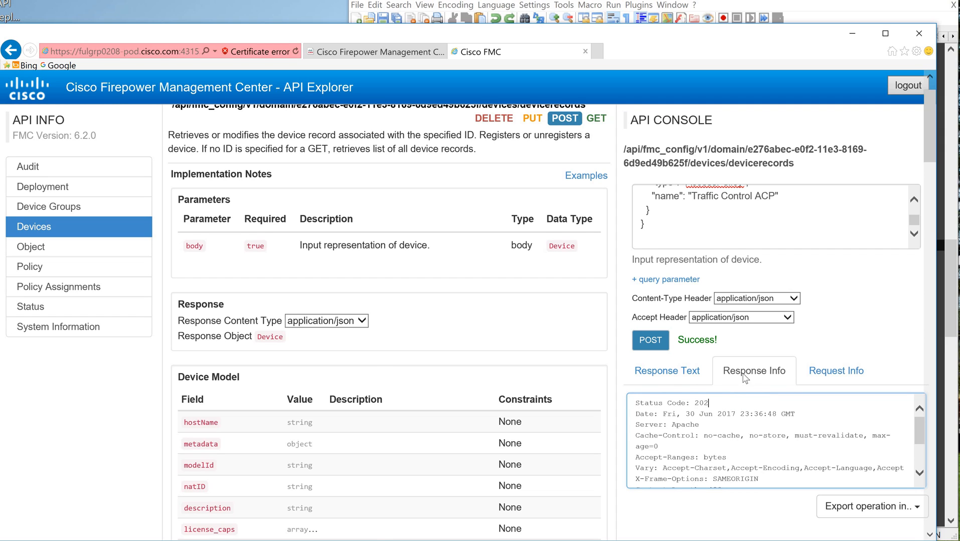
Step: Copy the POST devicerecords response, including its registration key, over the old accesspolicies response at the end of the TMP-API-demo-1.json notes
{"action": "left_click", "coordinate": [663, 384]}
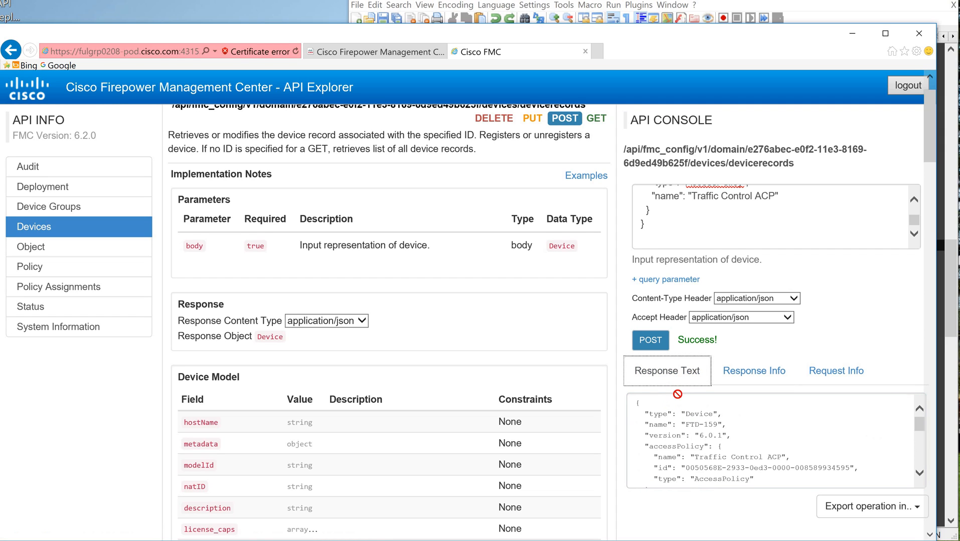
{"action": "left_click", "coordinate": [678, 396]}
{"action": "key", "text": "ctrl+a"}
{"action": "key", "text": "ctrl+c"}
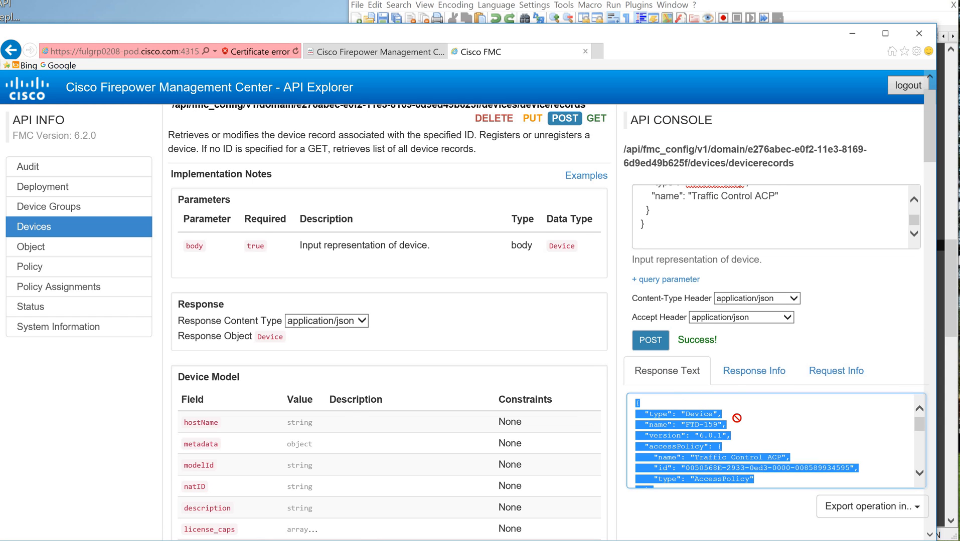
{"action": "left_click", "coordinate": [812, 10]}
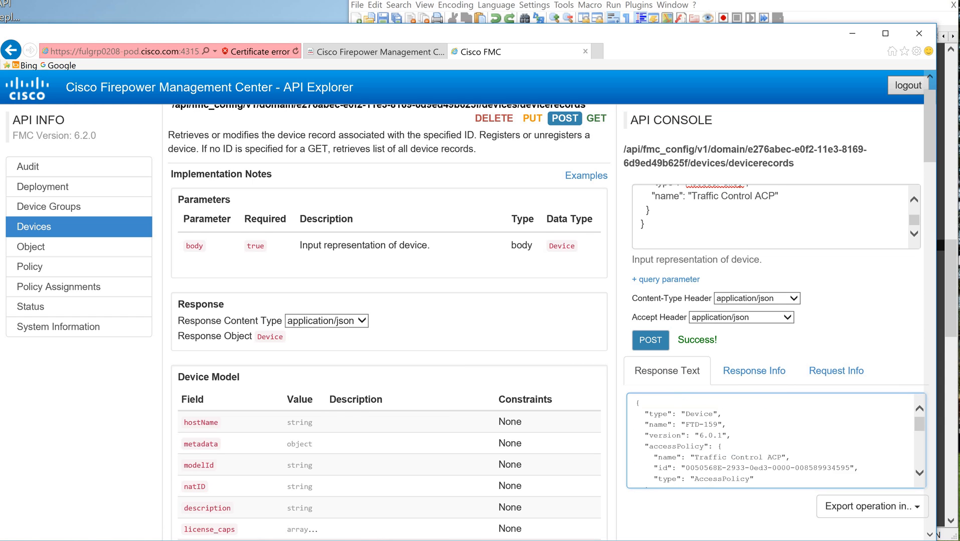
{"action": "scroll", "coordinate": [952, 445], "scroll_direction": "down", "scroll_amount": 9}
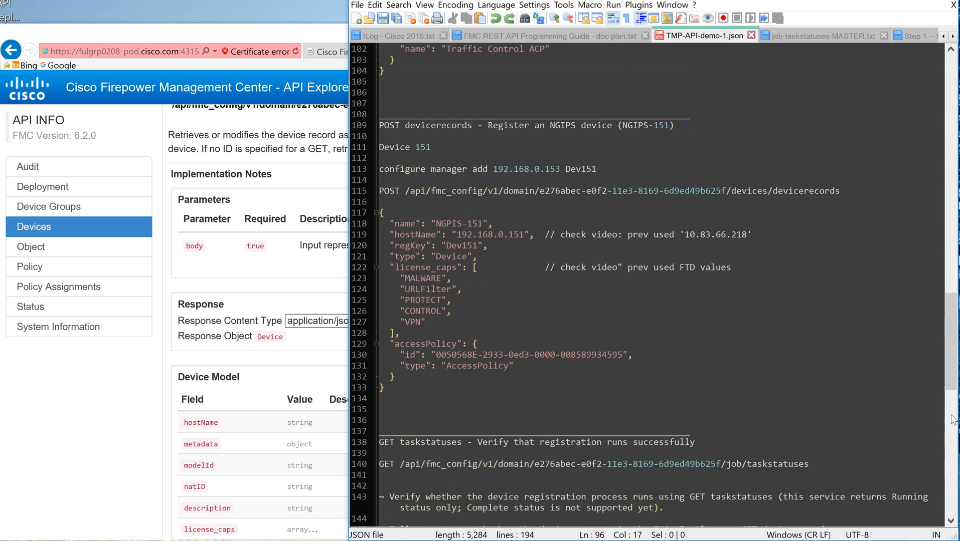
{"action": "scroll", "coordinate": [953, 445], "scroll_direction": "down", "scroll_amount": 18}
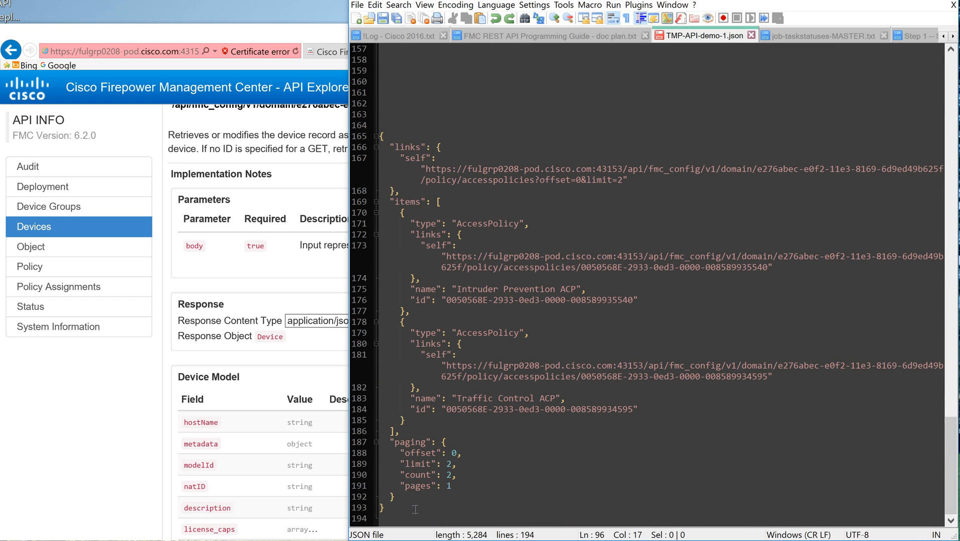
{"action": "left_click", "coordinate": [412, 508]}
{"action": "left_click_drag", "start_coordinate": [367, 166], "coordinate": [372, 137]}
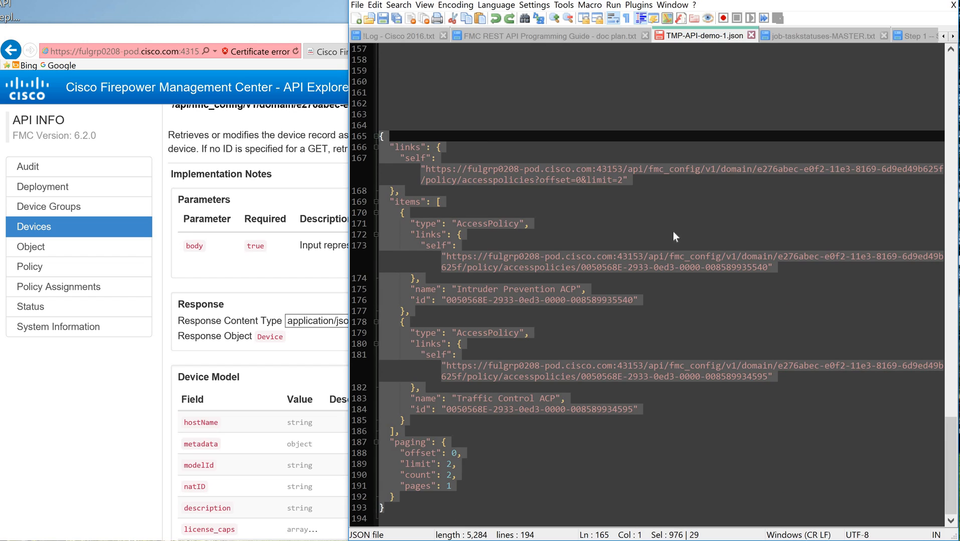
{"action": "key", "text": "ctrl+v"}
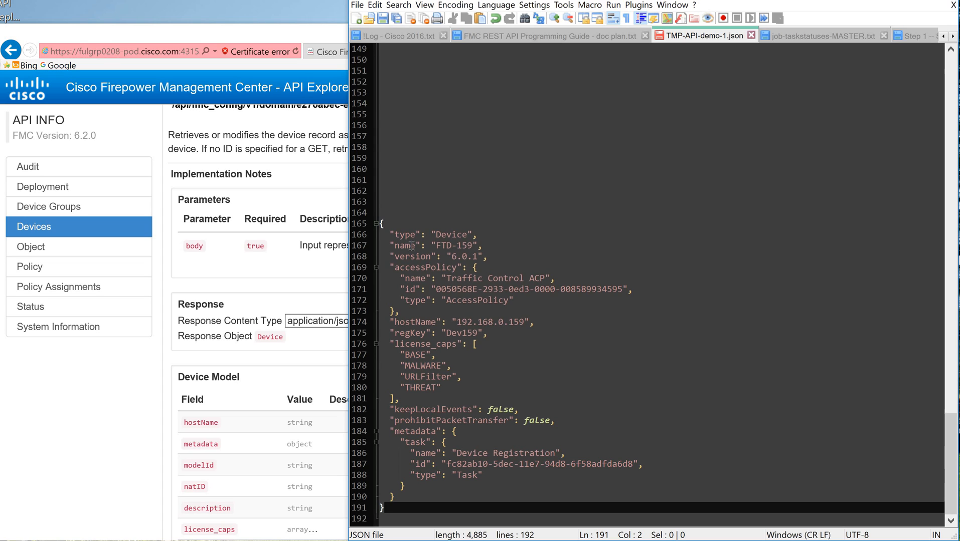
Step: Examine the pasted response's device name, host name, registration key, license capabilities, access policy, version and Device Registration task
{"action": "left_click", "coordinate": [480, 245]}
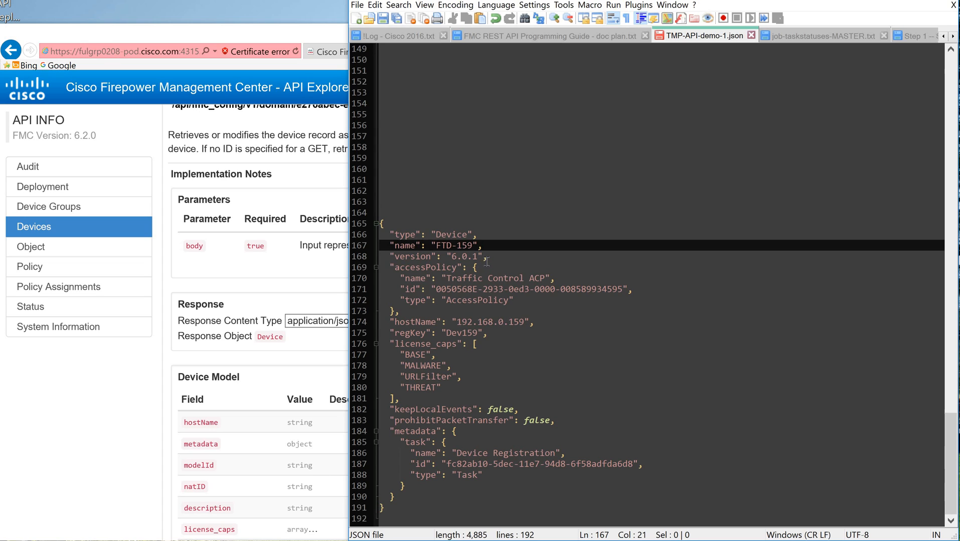
{"action": "left_click", "coordinate": [552, 322]}
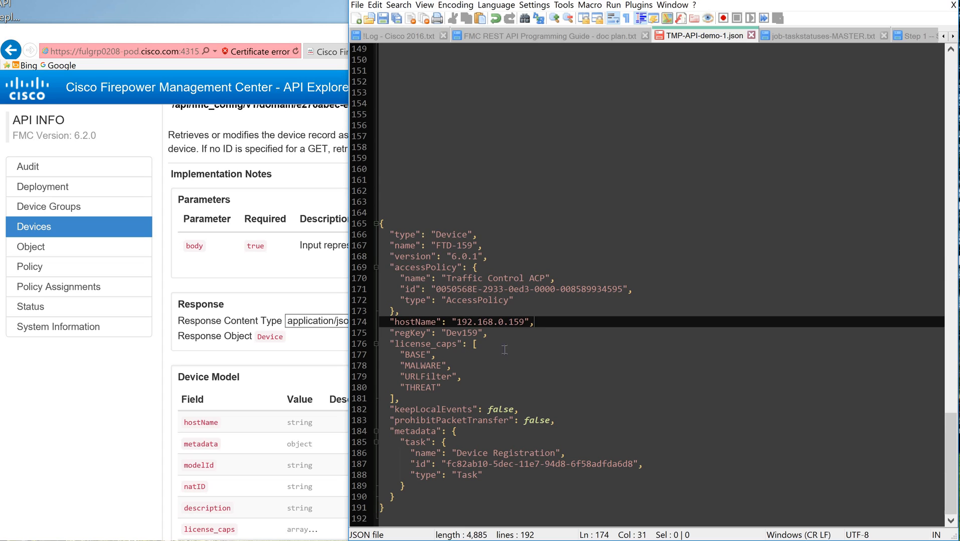
{"action": "key", "text": "Down"}
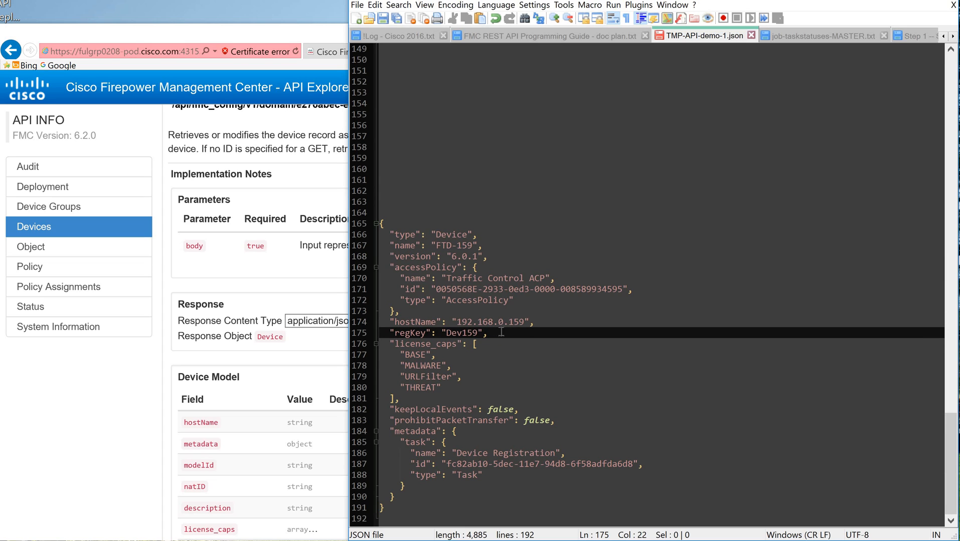
{"action": "left_click_drag", "start_coordinate": [463, 389], "coordinate": [375, 365]}
{"action": "key", "text": "shift+Up"}
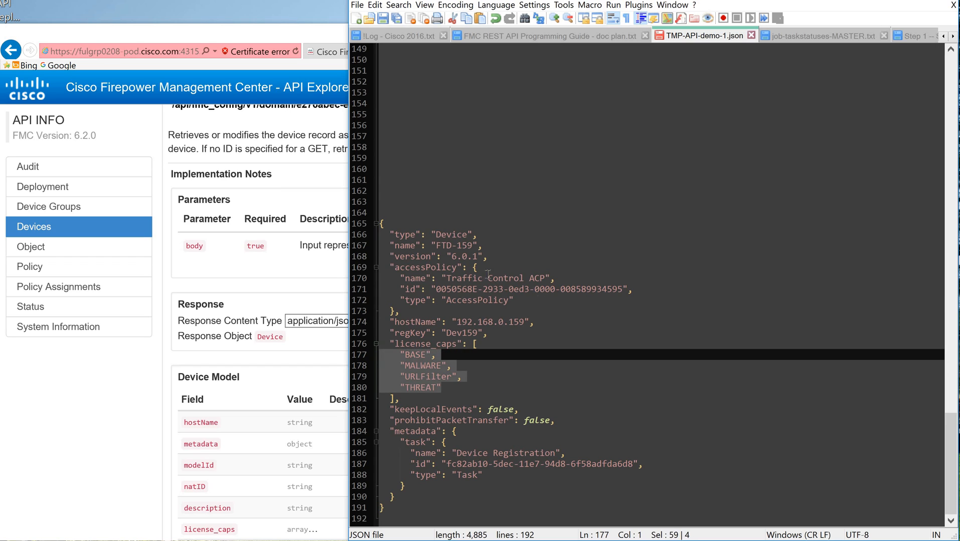
{"action": "left_click", "coordinate": [546, 301]}
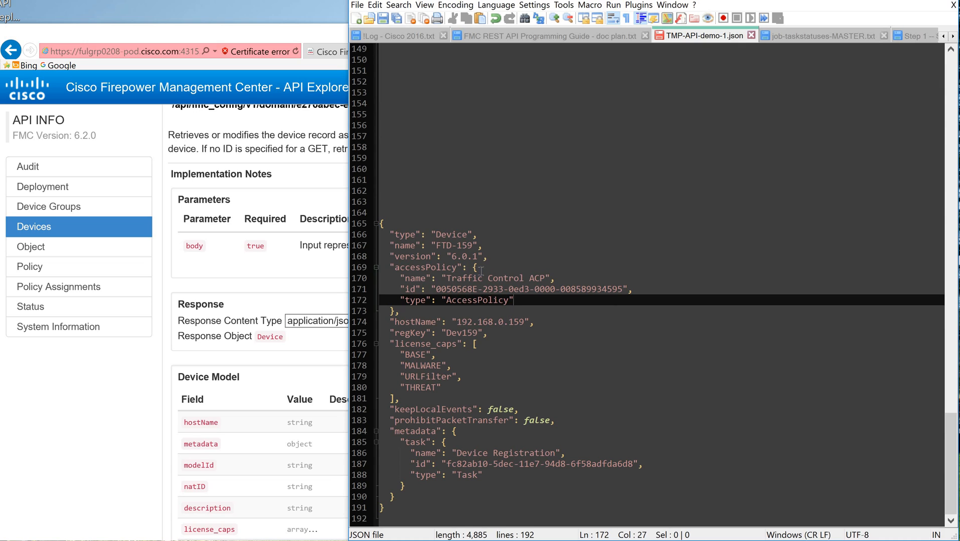
{"action": "left_click", "coordinate": [503, 254]}
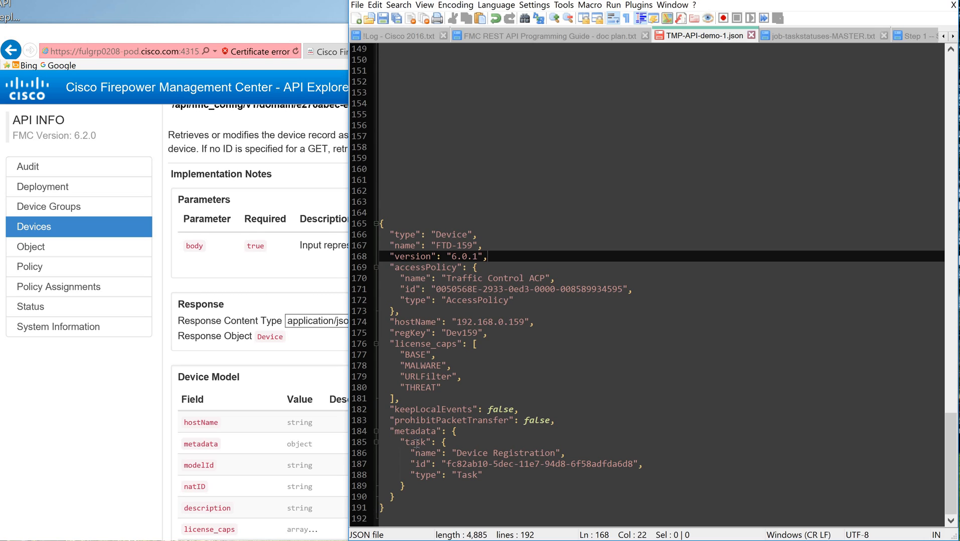
{"action": "left_click", "coordinate": [463, 442]}
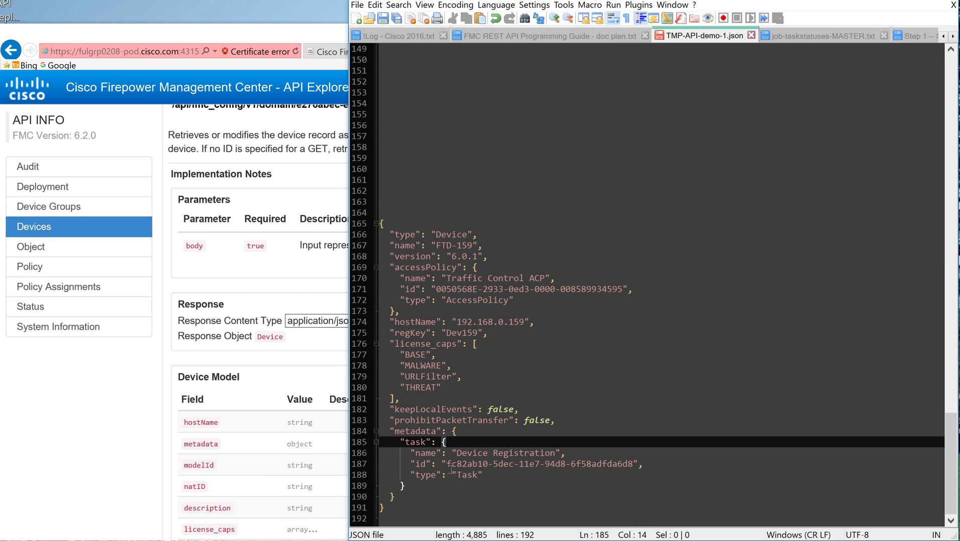
{"action": "left_click", "coordinate": [655, 465]}
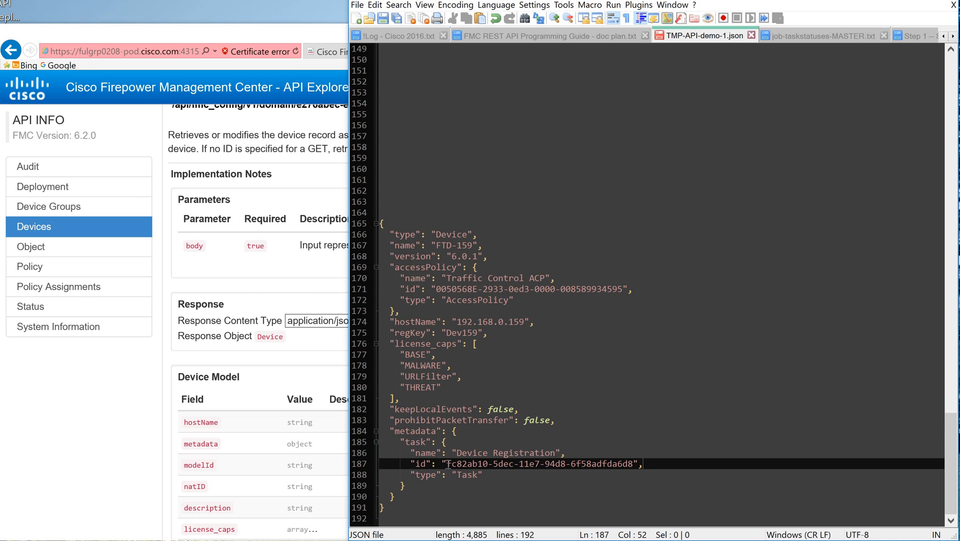
Step: Copy the Device Registration task id fc82ab10-5dec-11e7-94d8-6f58adfda6d8 from the notes and run GET taskstatuses with it in the API Explorer
{"action": "left_click_drag", "start_coordinate": [447, 464], "coordinate": [633, 466]}
{"action": "key", "text": "ctrl+c"}
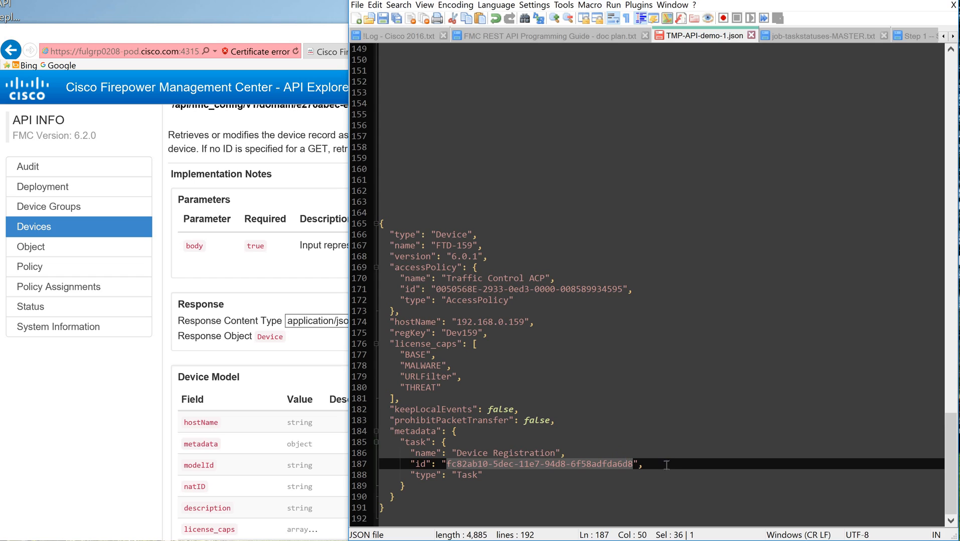
{"action": "left_click", "coordinate": [697, 466]}
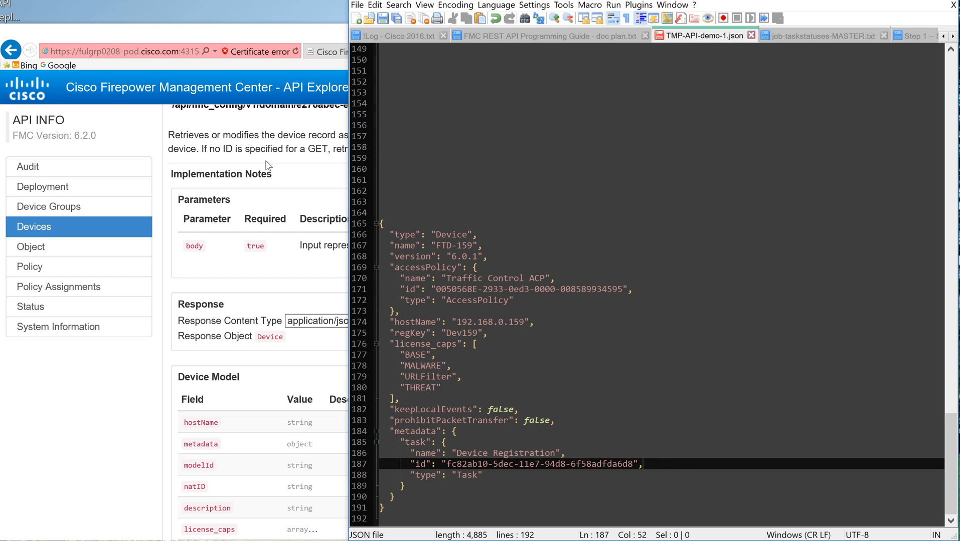
{"action": "left_click", "coordinate": [282, 36]}
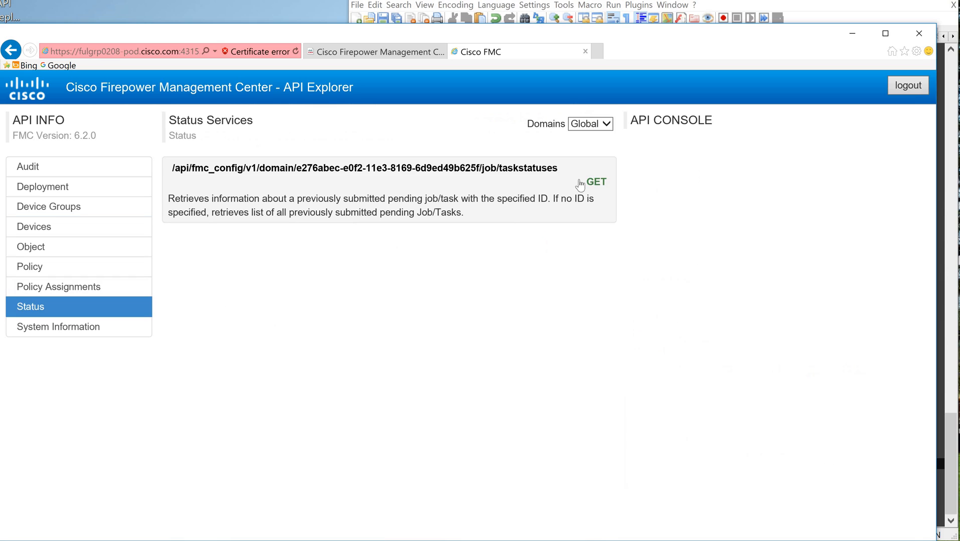
{"action": "left_click", "coordinate": [603, 191]}
{"action": "left_click", "coordinate": [711, 203]}
{"action": "key", "text": "ctrl+v"}
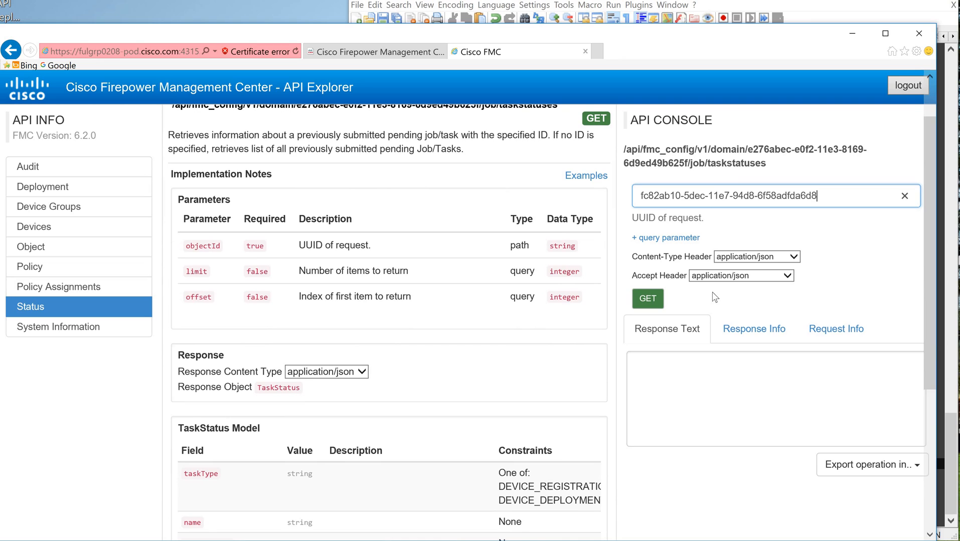
{"action": "left_click", "coordinate": [648, 307]}
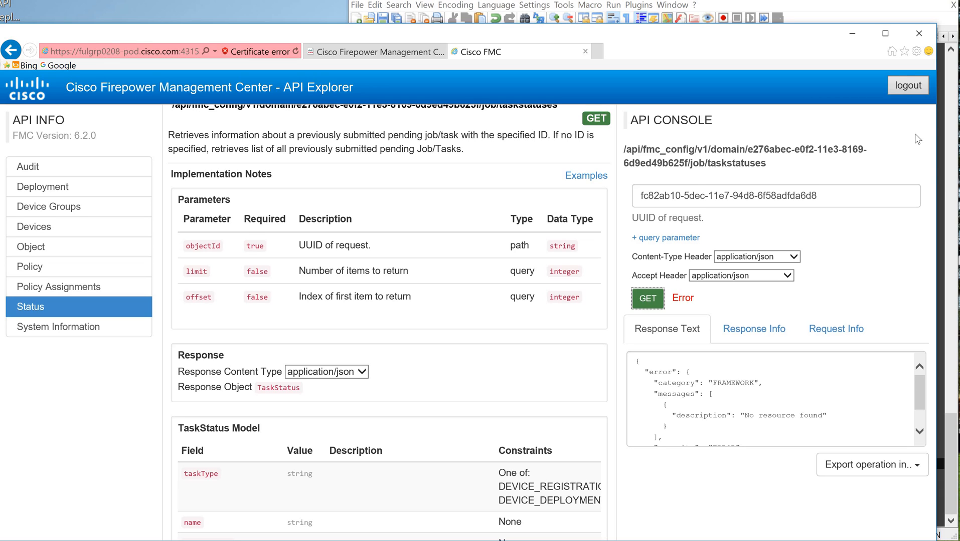
Step: Open Device Management in the FMC web interface to check the registration of FTD-159
{"action": "left_click", "coordinate": [339, 54]}
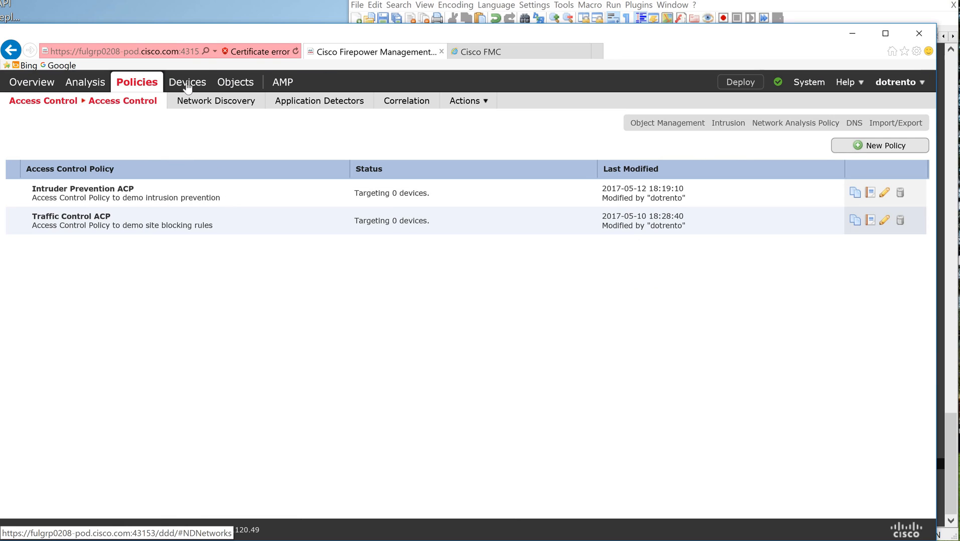
{"action": "mouse_move", "coordinate": [187, 88]}
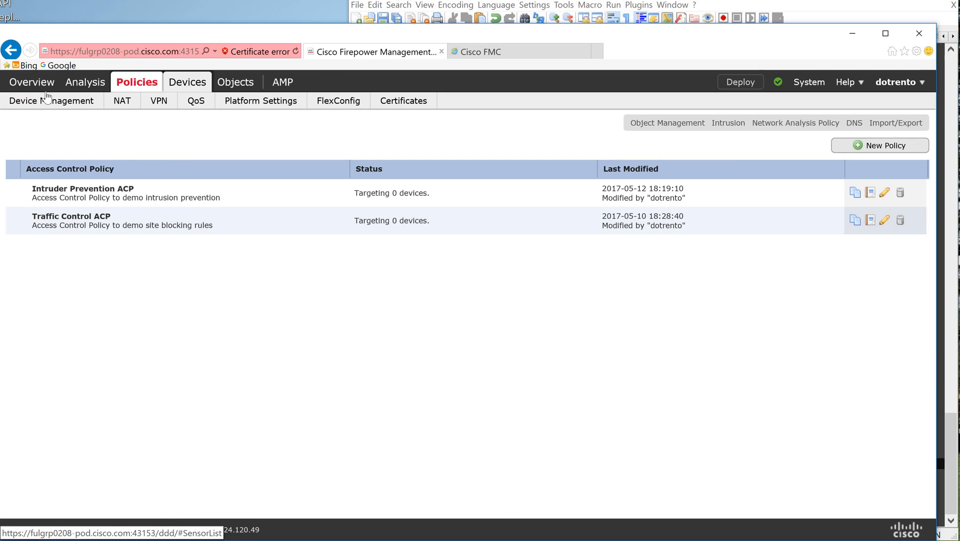
{"action": "left_click", "coordinate": [78, 102]}
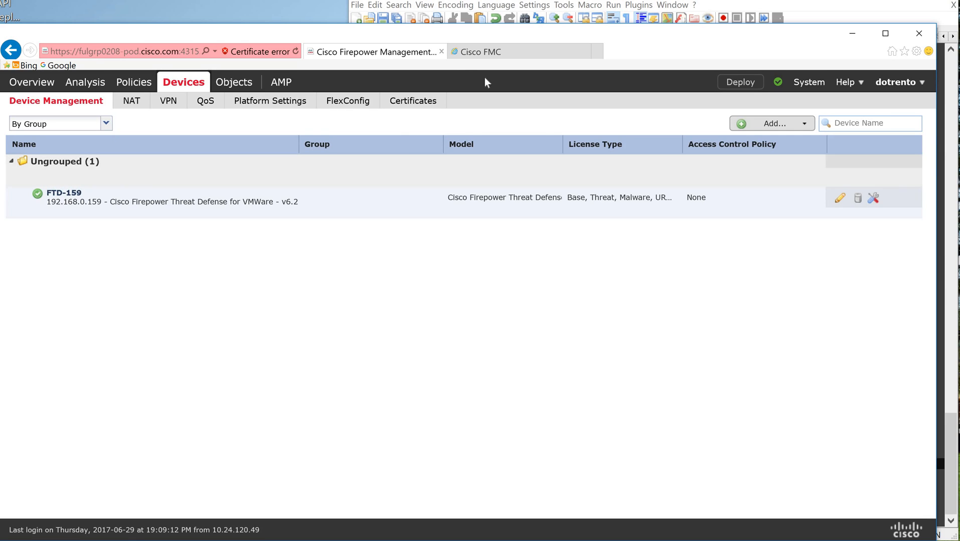
Step: Return to the API Explorer and run GET devicerecords without an objectId to list all device records
{"action": "left_click", "coordinate": [480, 53]}
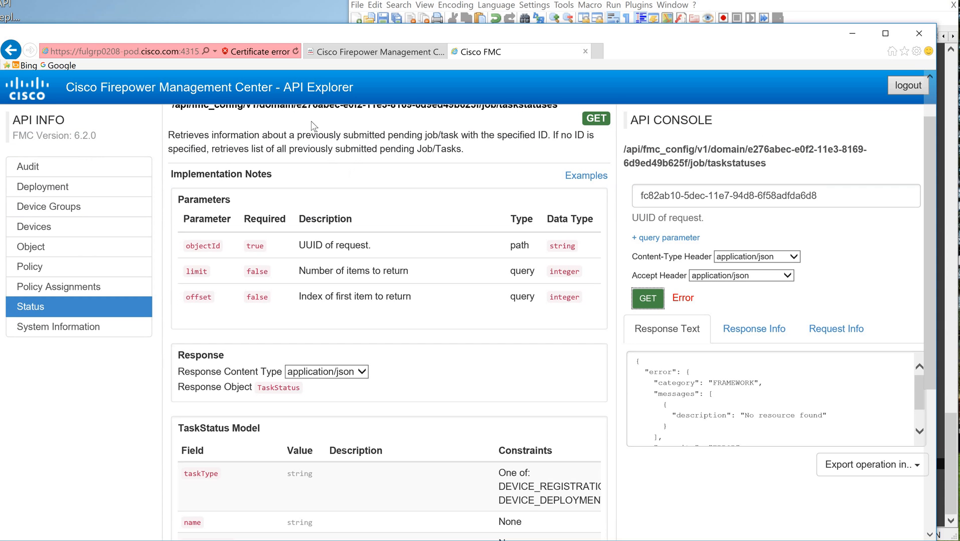
{"action": "left_click", "coordinate": [479, 157]}
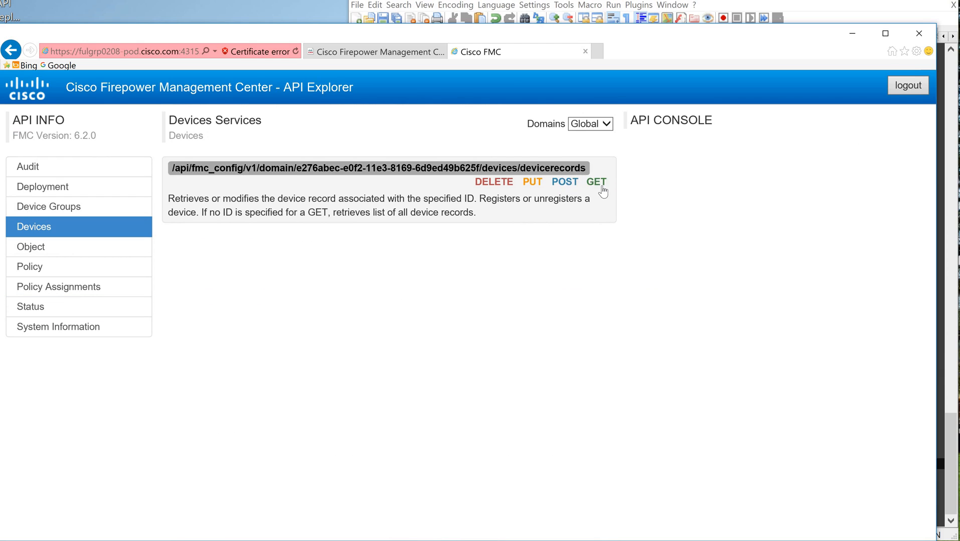
{"action": "left_click", "coordinate": [596, 182]}
{"action": "left_click", "coordinate": [648, 299]}
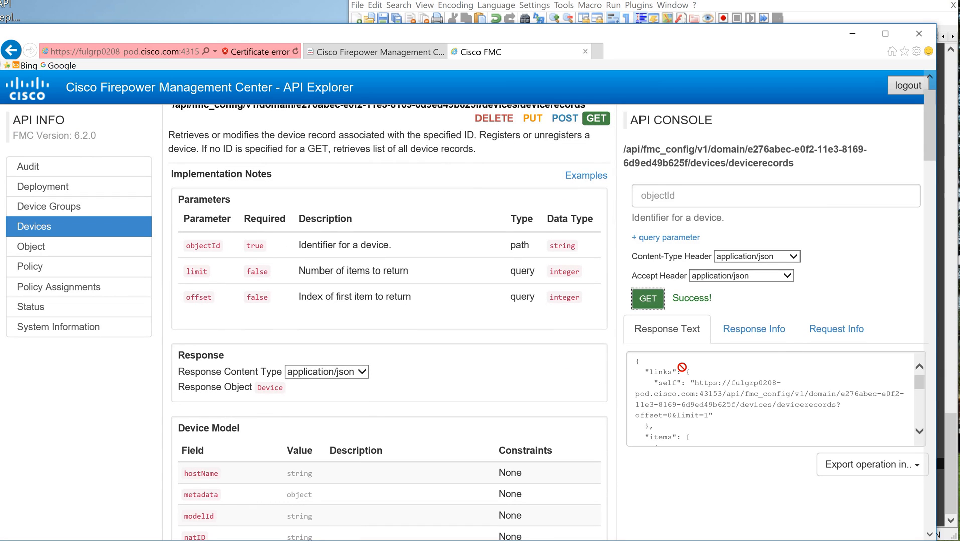
Step: Copy the GET devicerecords response, paste it over the old response at the end of TMP-API-demo-1.json, and check the device item's name
{"action": "key", "text": "ctrl+a"}
{"action": "key", "text": "ctrl+c"}
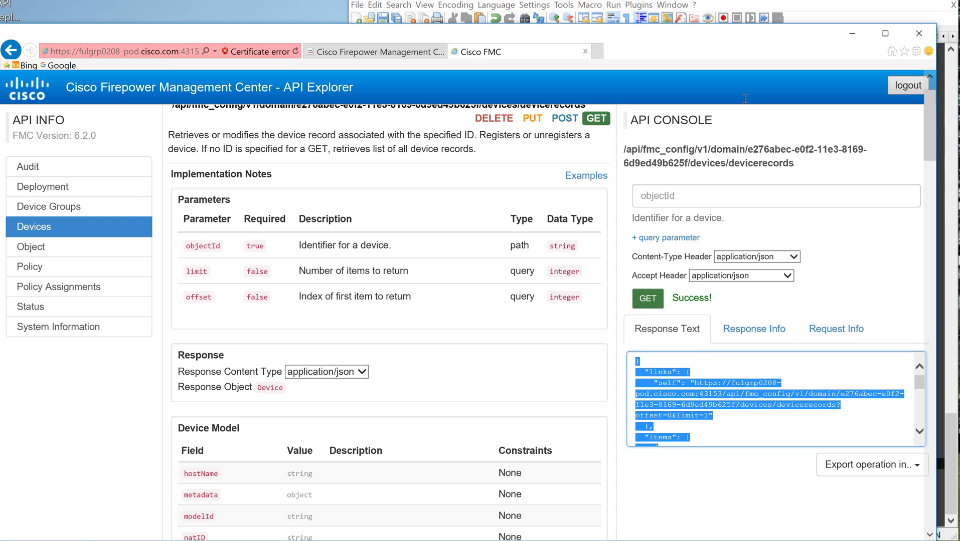
{"action": "left_click", "coordinate": [689, 372]}
{"action": "key", "text": "alt+Tab"}
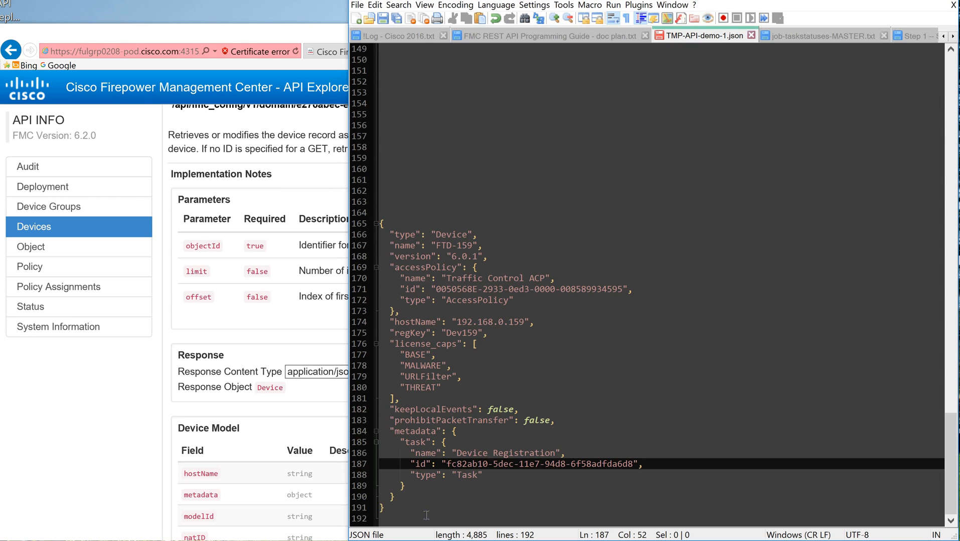
{"action": "key", "text": "ctrl+End"}
{"action": "left_click", "coordinate": [364, 221], "text": "shift"}
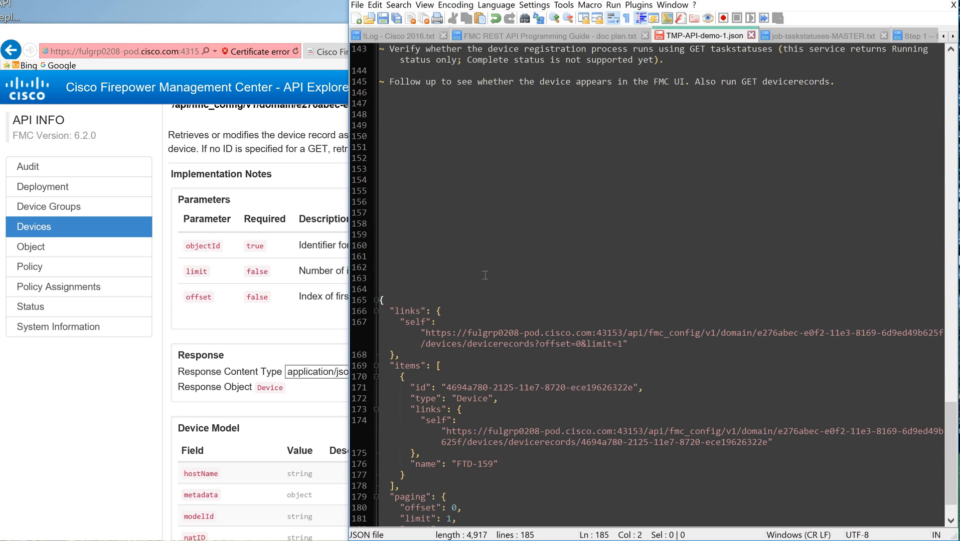
{"action": "key", "text": "ctrl+v"}
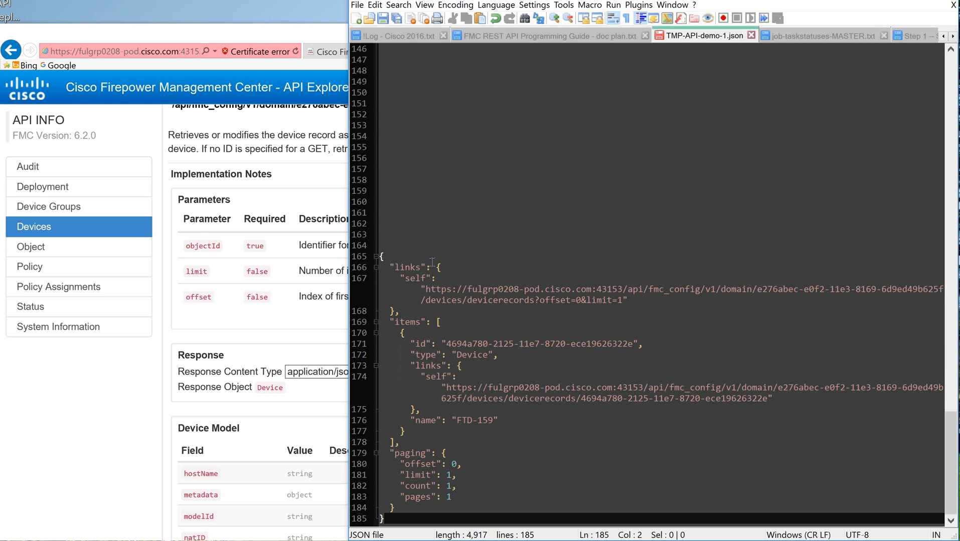
{"action": "left_click", "coordinate": [440, 325]}
{"action": "left_click", "coordinate": [432, 332]}
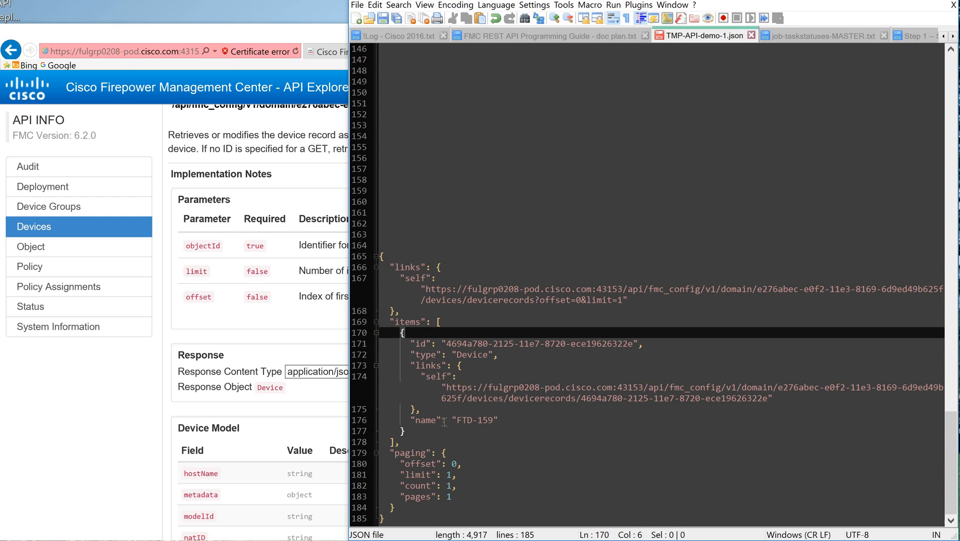
{"action": "left_click", "coordinate": [500, 421]}
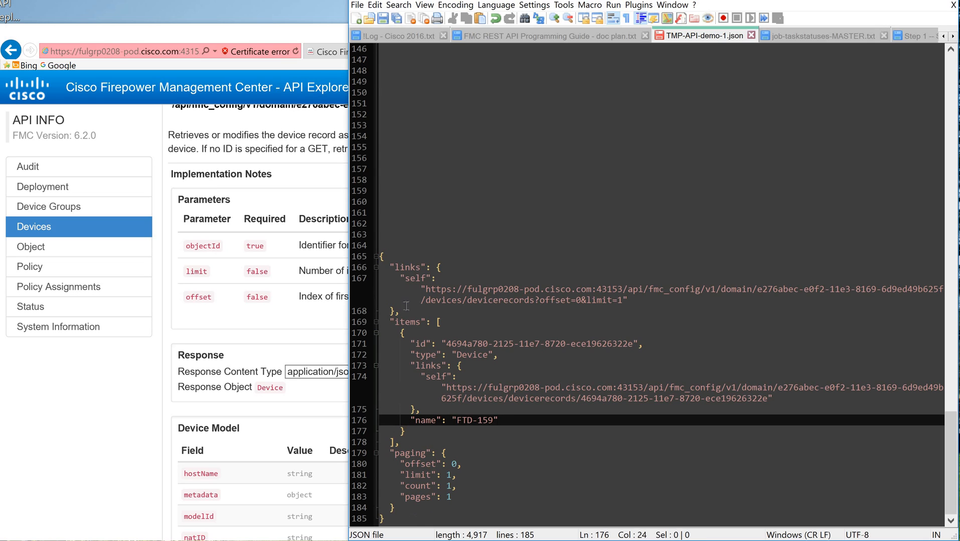
{"action": "left_click_drag", "start_coordinate": [412, 520], "coordinate": [365, 245]}
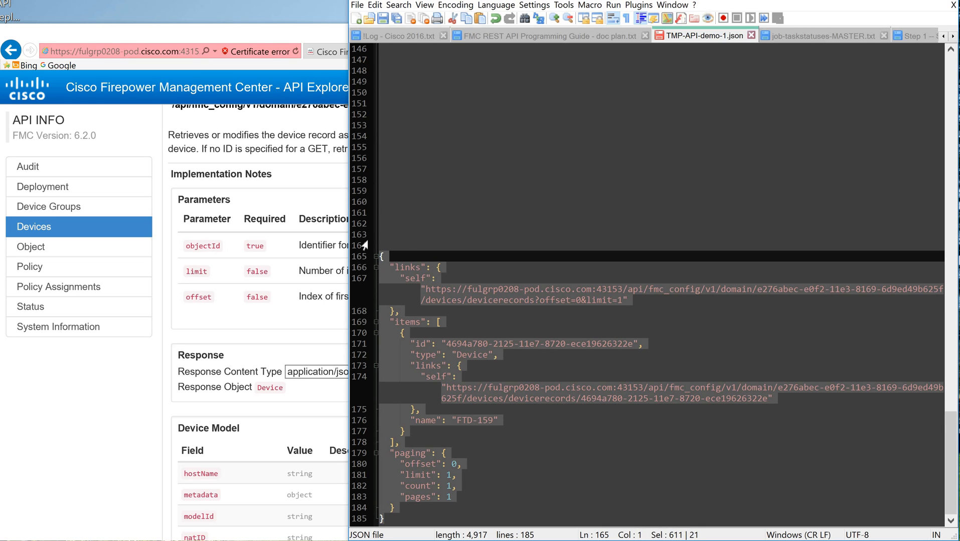
{"action": "left_click", "coordinate": [423, 255]}
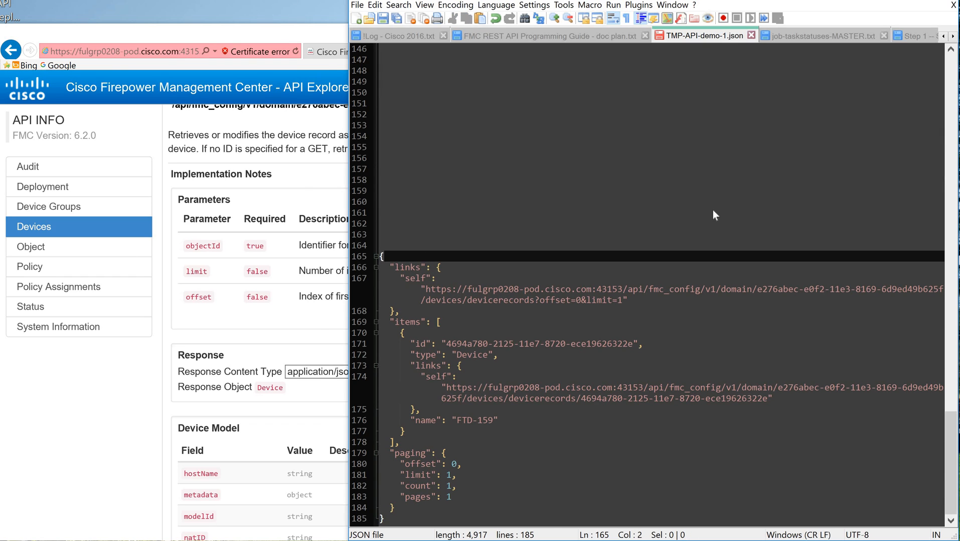
Step: Return to the API Explorer and run GET devicerecords with the query parameter expanded set to true
{"action": "key", "text": "alt+Tab"}
{"action": "left_click", "coordinate": [657, 237]}
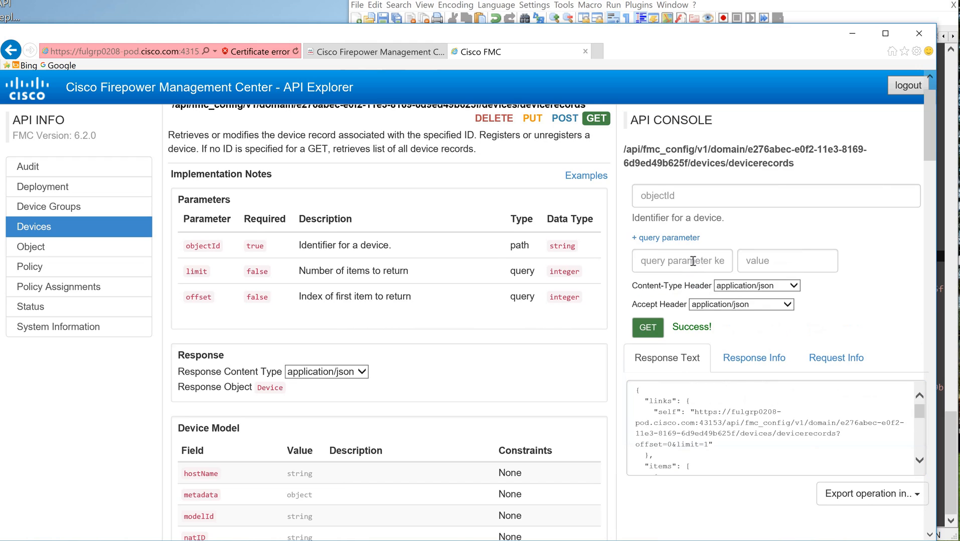
{"action": "type", "text": "expanded"}
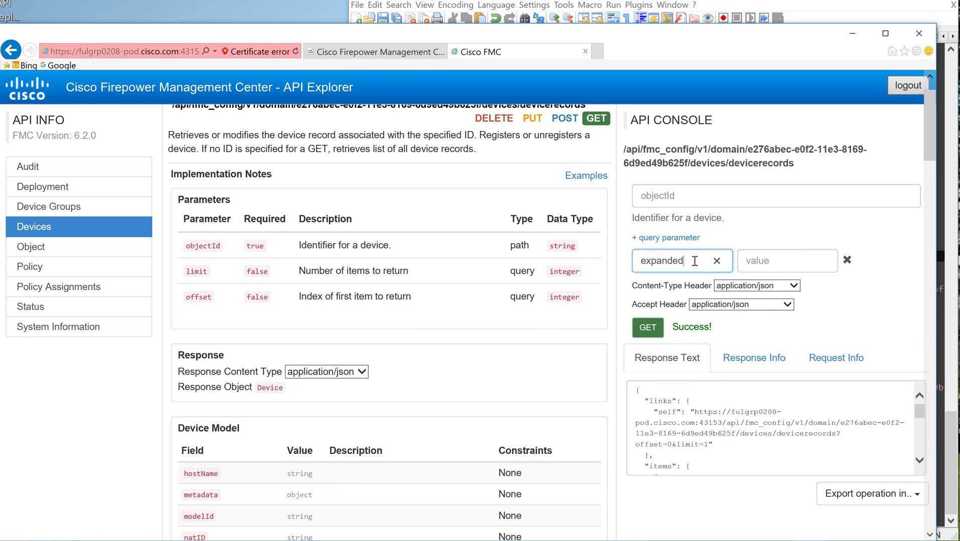
{"action": "key", "text": "Tab"}
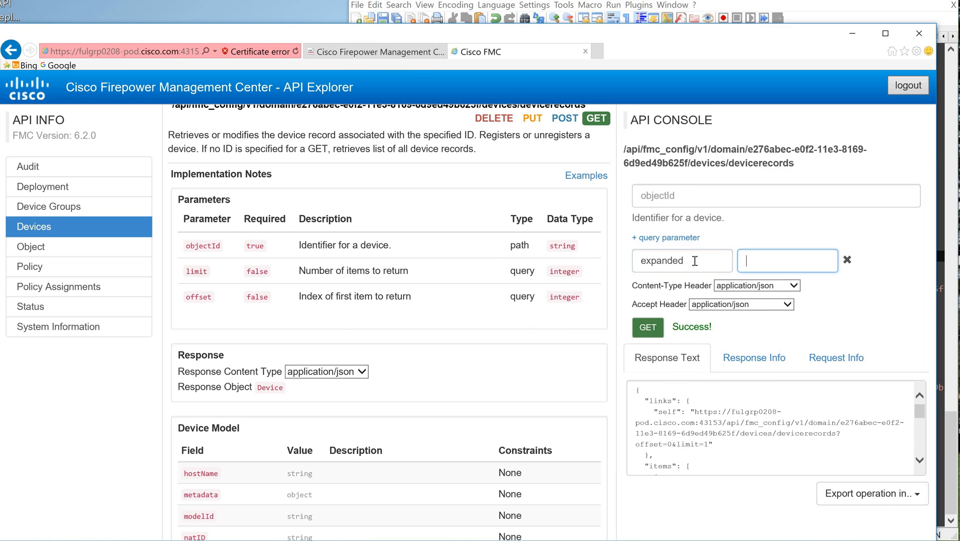
{"action": "type", "text": "true"}
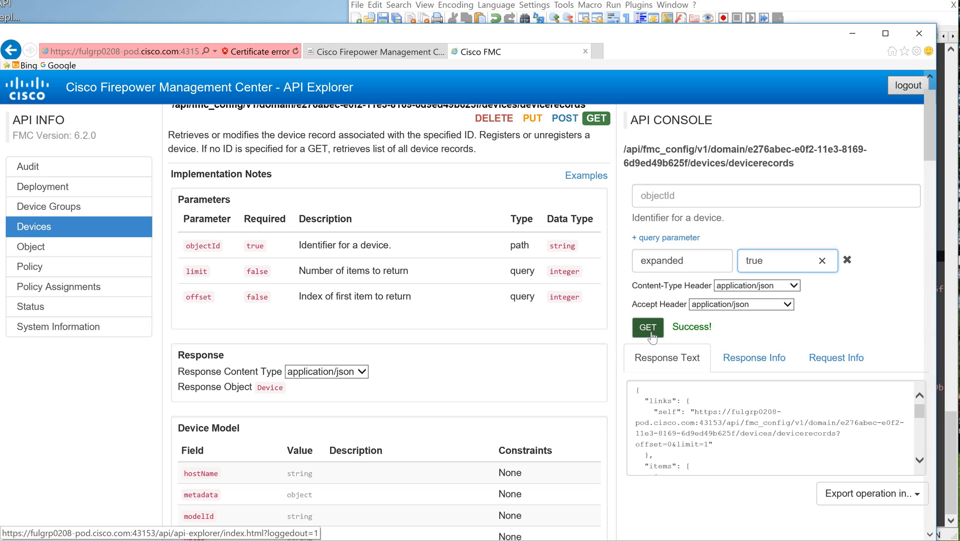
{"action": "left_click", "coordinate": [651, 331]}
Step: Copy the expanded devicerecords response and paste it over the unexpanded response at the end of TMP-API-demo-1.json
{"action": "left_click", "coordinate": [670, 387]}
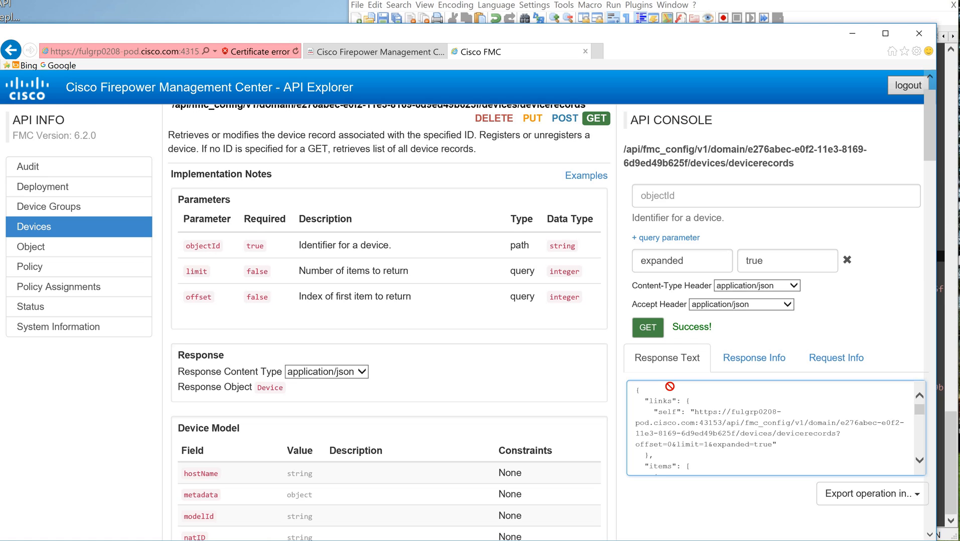
{"action": "key", "text": "ctrl+a"}
{"action": "key", "text": "ctrl+c"}
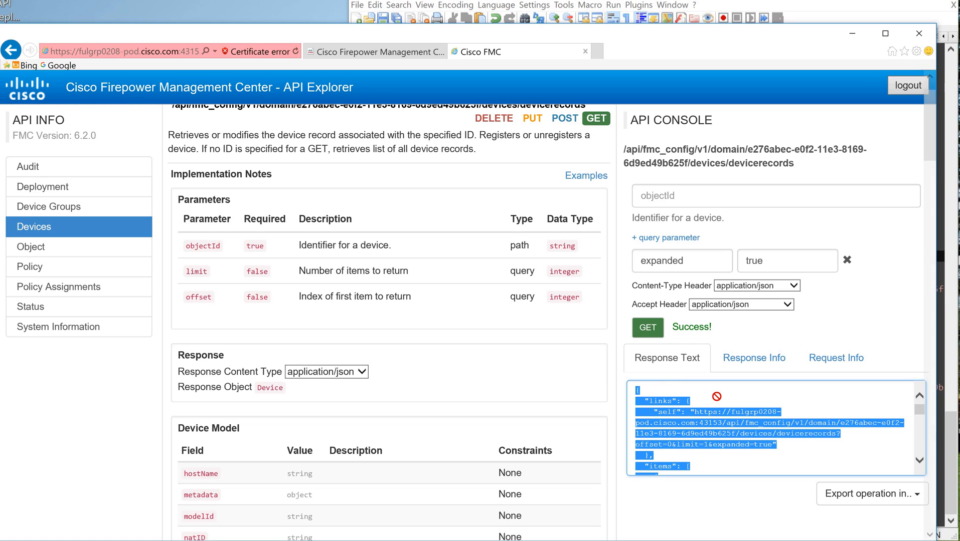
{"action": "left_click", "coordinate": [717, 396]}
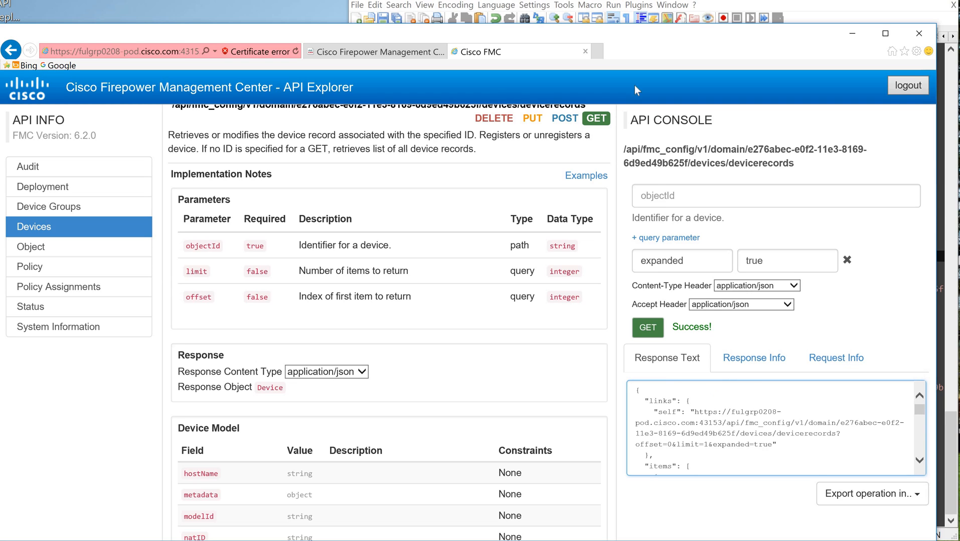
{"action": "key", "text": "alt+Tab"}
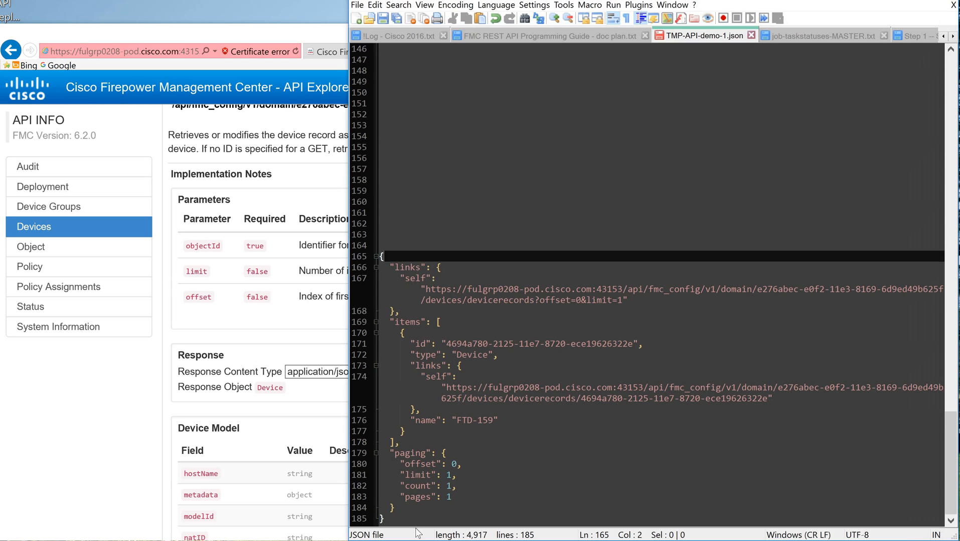
{"action": "left_click_drag", "start_coordinate": [384, 518], "coordinate": [381, 255]}
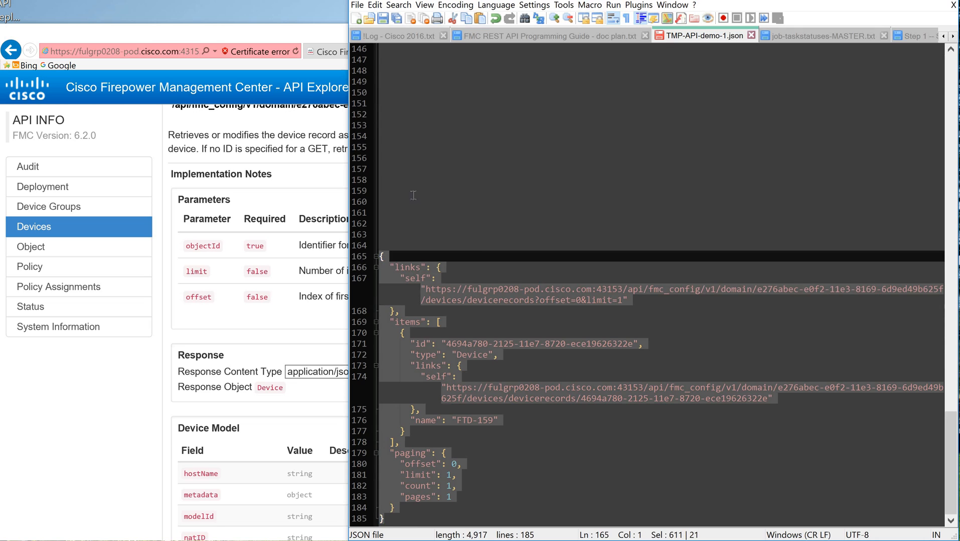
{"action": "key", "text": "ctrl+v"}
Step: Examine the expanded FTD-159 record's links, model fields, health status and policy, host name, license capabilities, metadata and paging
{"action": "scroll", "coordinate": [564, 298], "scroll_direction": "up", "scroll_amount": 3}
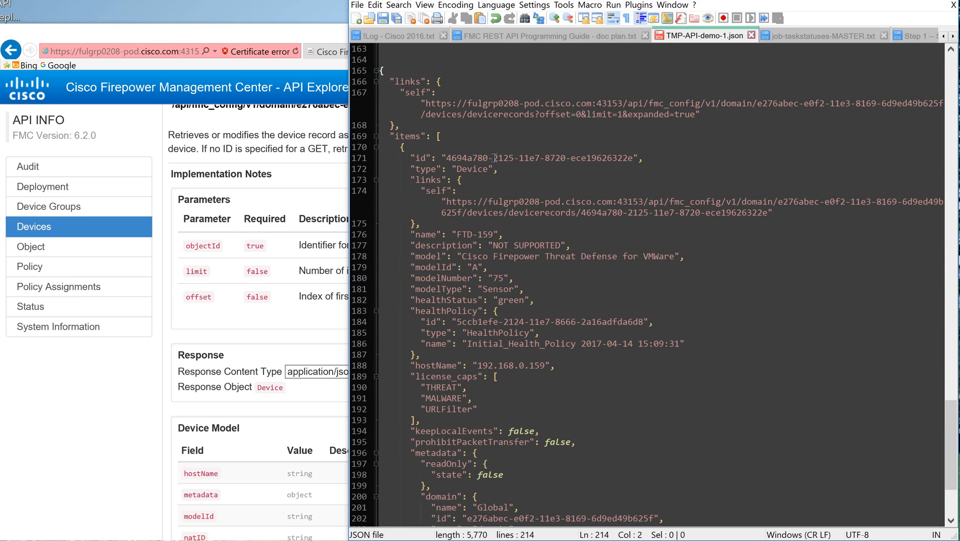
{"action": "scroll", "coordinate": [486, 150], "scroll_direction": "down", "scroll_amount": 1}
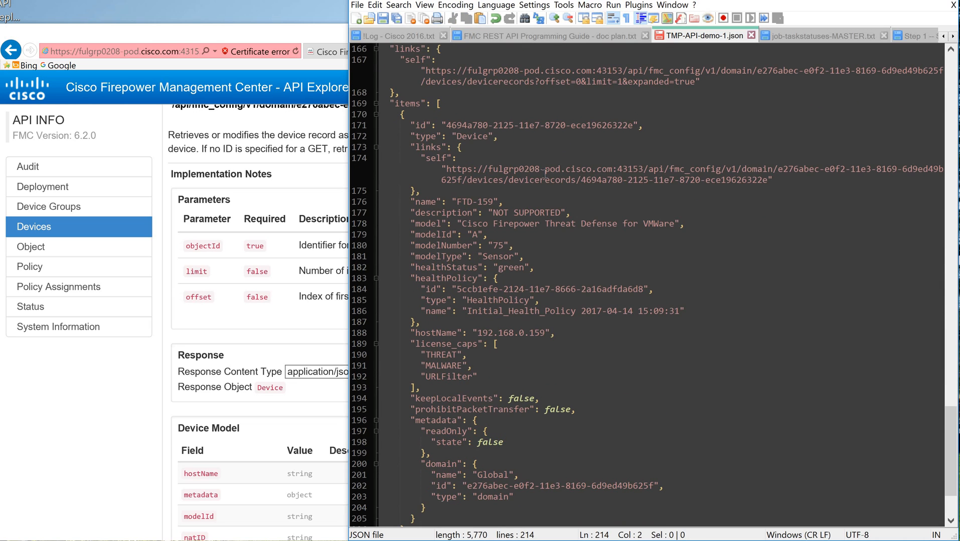
{"action": "scroll", "coordinate": [538, 180], "scroll_direction": "up", "scroll_amount": 1}
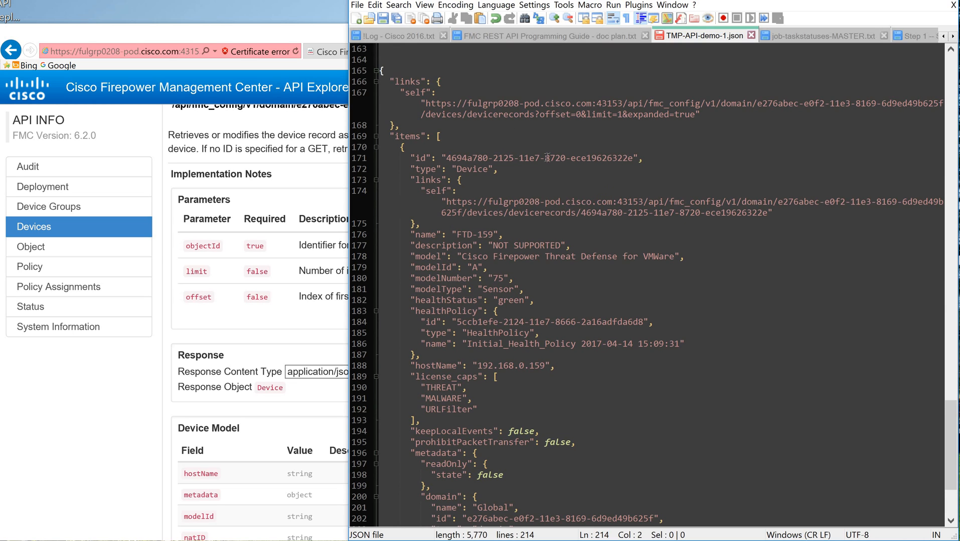
{"action": "scroll", "coordinate": [537, 162], "scroll_direction": "down", "scroll_amount": 1}
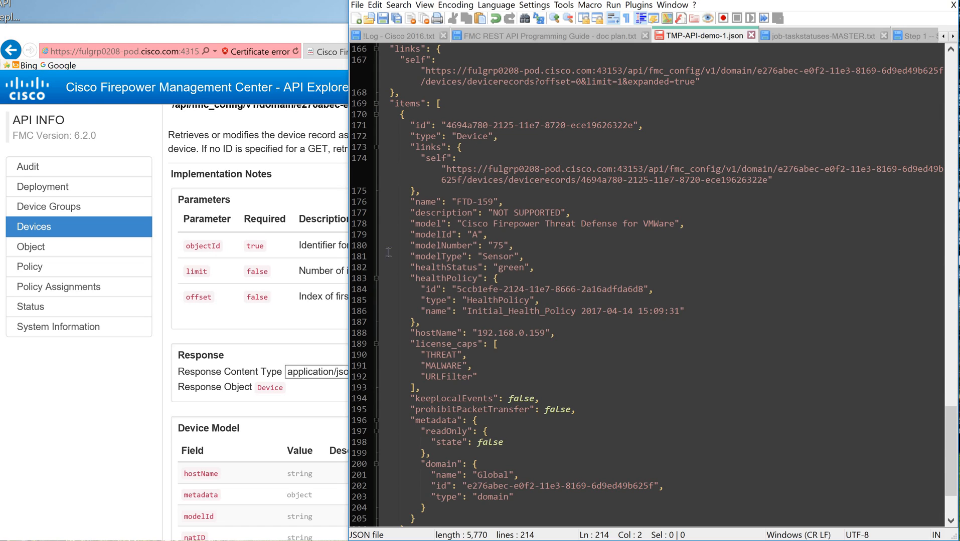
{"action": "left_click_drag", "start_coordinate": [523, 259], "coordinate": [380, 223]}
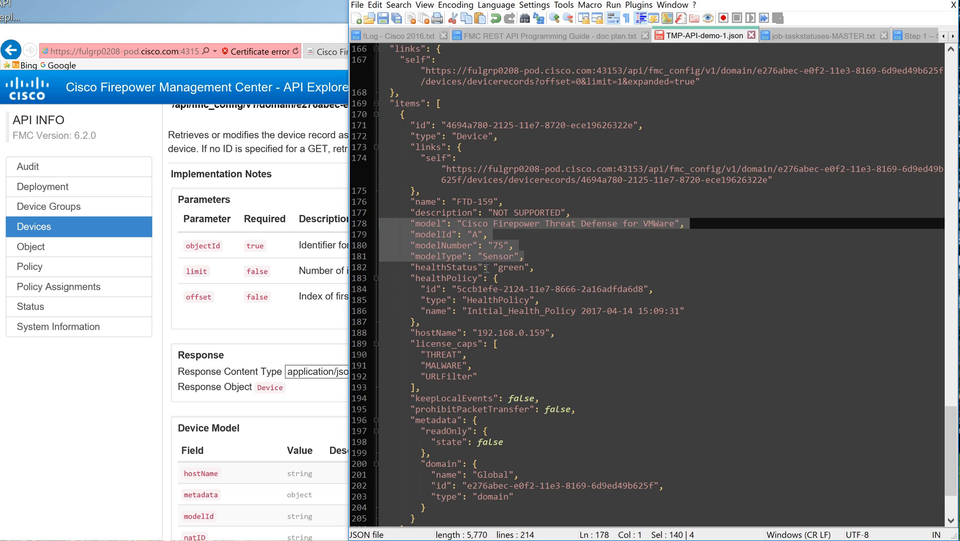
{"action": "left_click", "coordinate": [475, 278]}
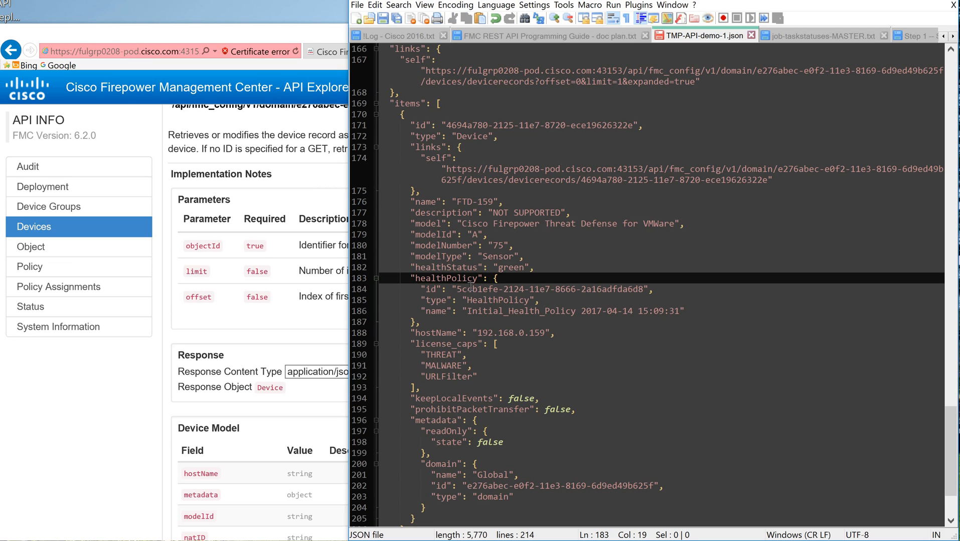
{"action": "left_click", "coordinate": [459, 344]}
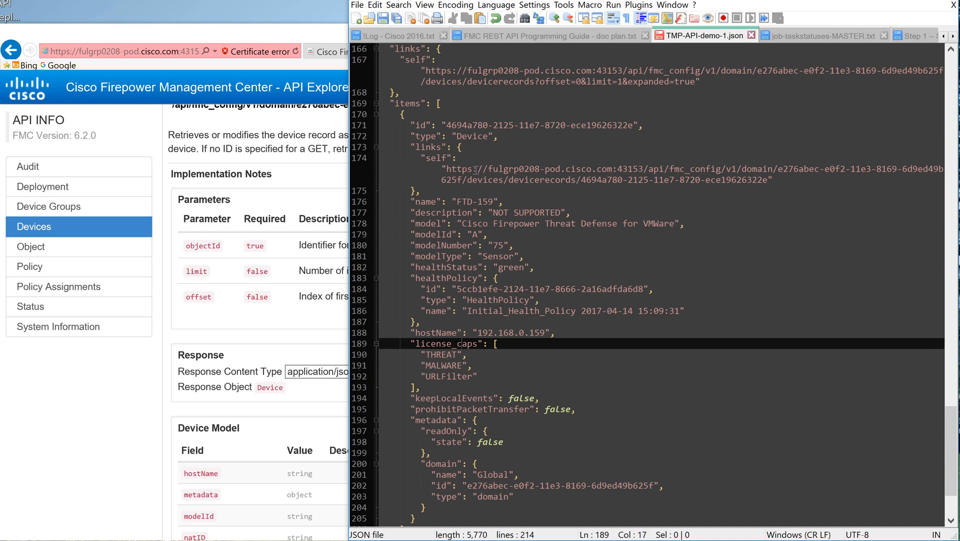
{"action": "left_click", "coordinate": [490, 148]}
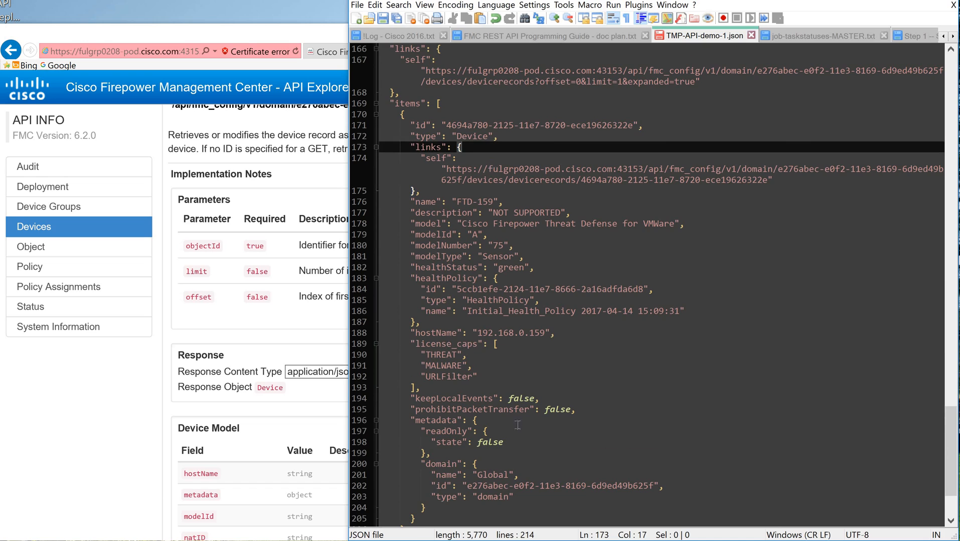
{"action": "scroll", "coordinate": [482, 381], "scroll_direction": "down", "scroll_amount": 3}
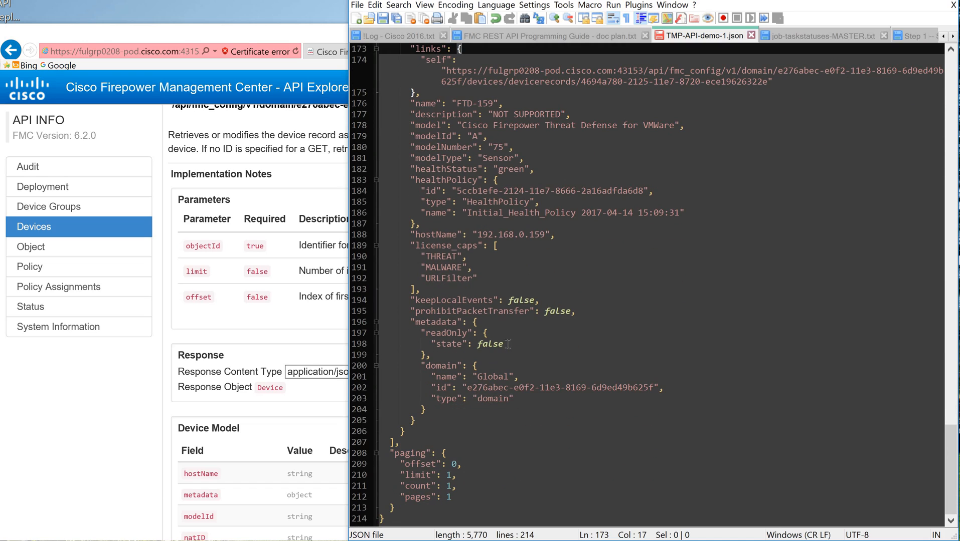
{"action": "scroll", "coordinate": [482, 249], "scroll_direction": "up", "scroll_amount": 2}
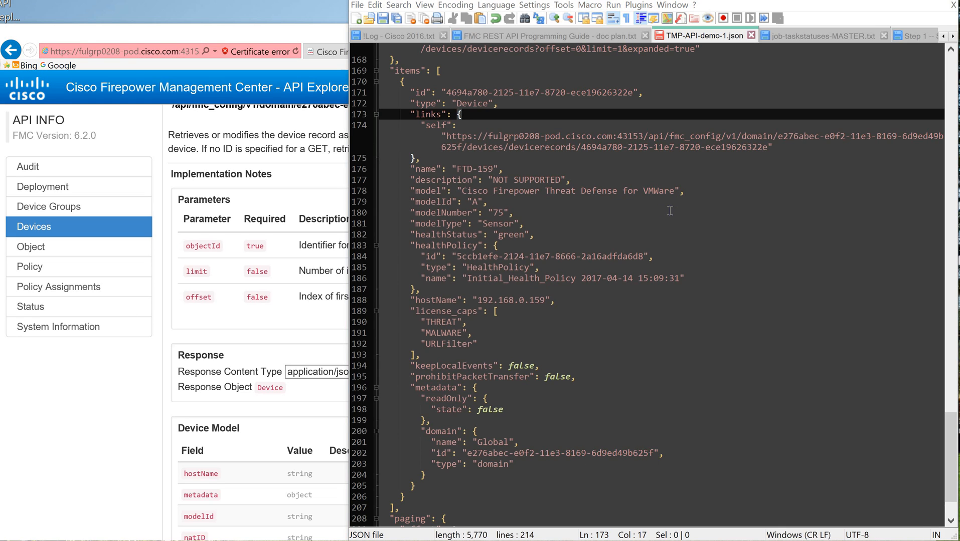
{"action": "scroll", "coordinate": [670, 211], "scroll_direction": "up", "scroll_amount": 8}
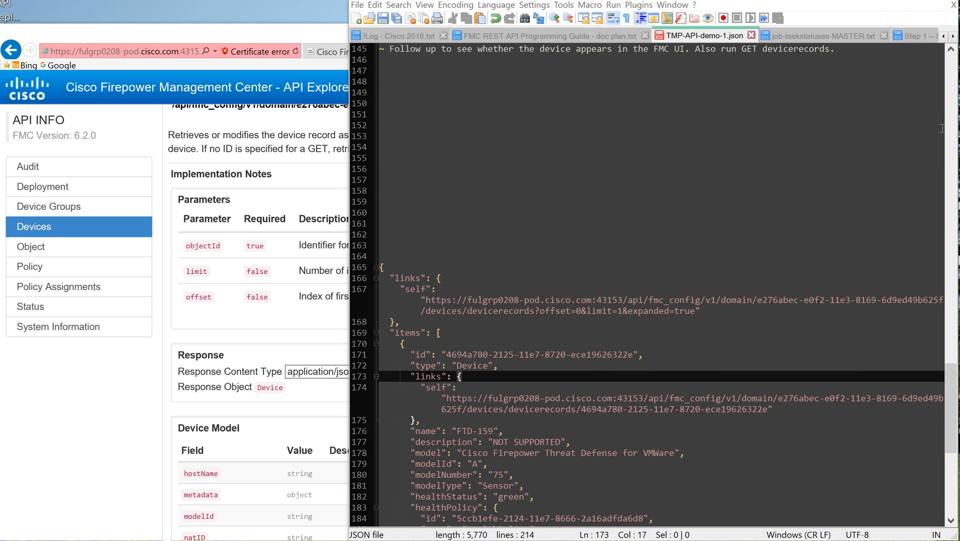
Step: Remove the comment after the hostName value in the notes' POST body for NGIPS device 151, keeping the comma after the value
{"action": "left_click", "coordinate": [951, 294]}
{"action": "left_click_drag", "start_coordinate": [951, 293], "coordinate": [951, 72]}
{"action": "scroll", "coordinate": [531, 236], "scroll_direction": "down", "scroll_amount": 15}
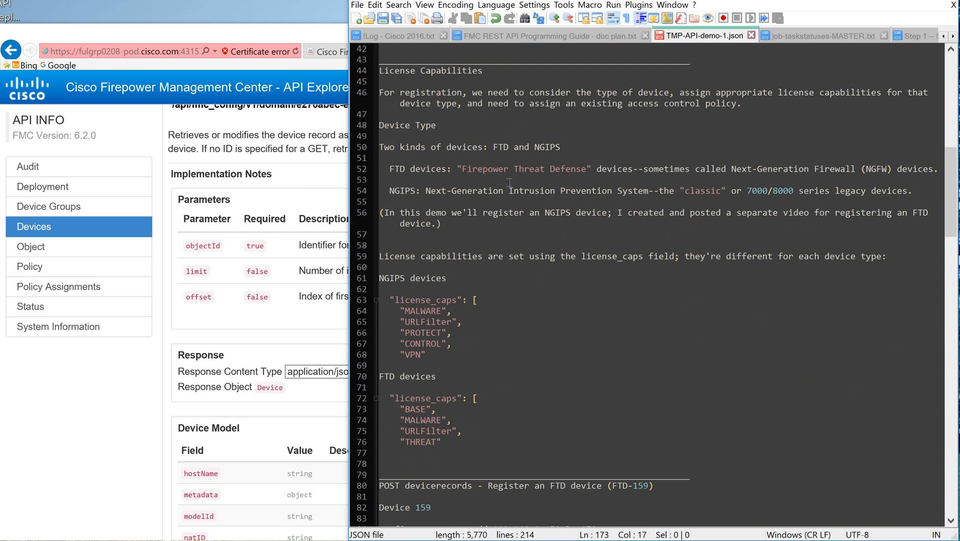
{"action": "scroll", "coordinate": [491, 173], "scroll_direction": "down", "scroll_amount": 2}
{"action": "scroll", "coordinate": [544, 210], "scroll_direction": "down", "scroll_amount": 5}
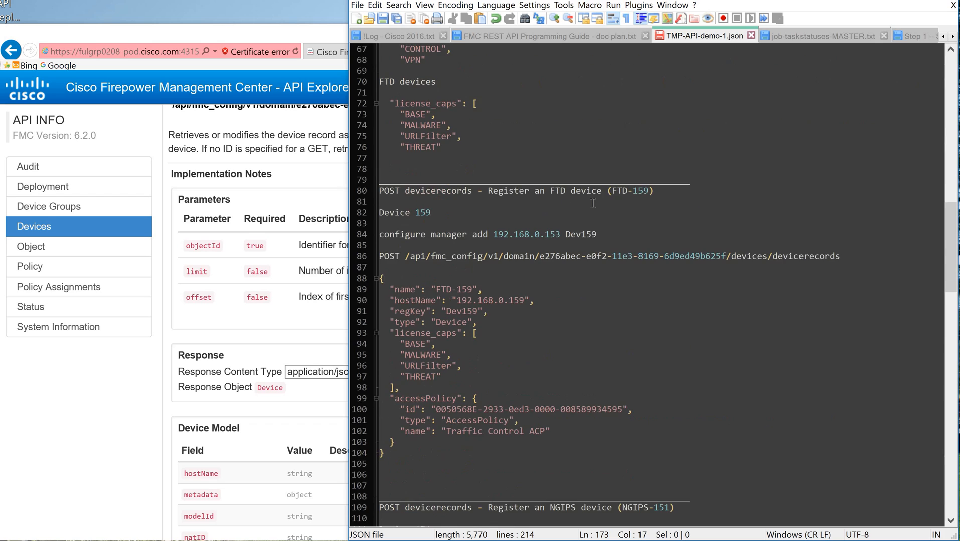
{"action": "scroll", "coordinate": [589, 197], "scroll_direction": "down", "scroll_amount": 13}
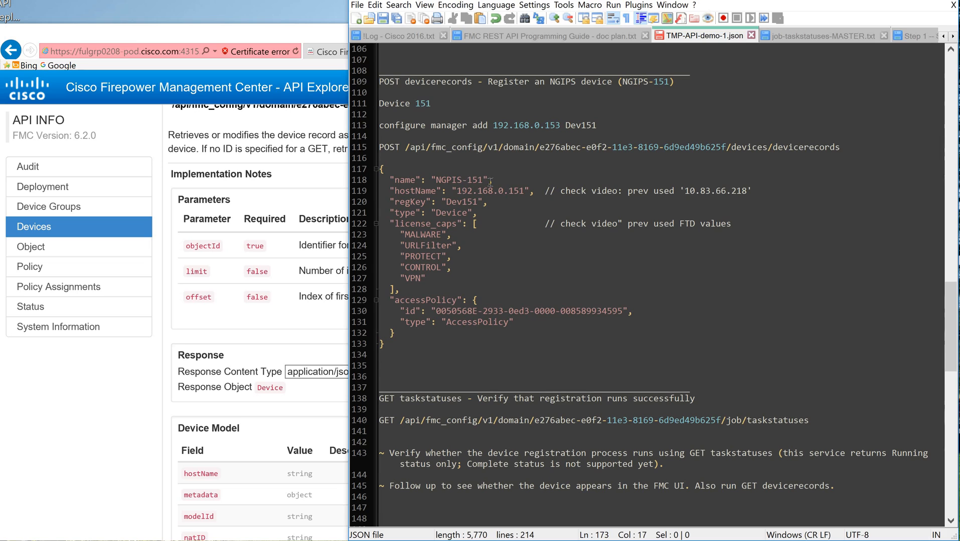
{"action": "left_click_drag", "start_coordinate": [493, 180], "coordinate": [431, 180]}
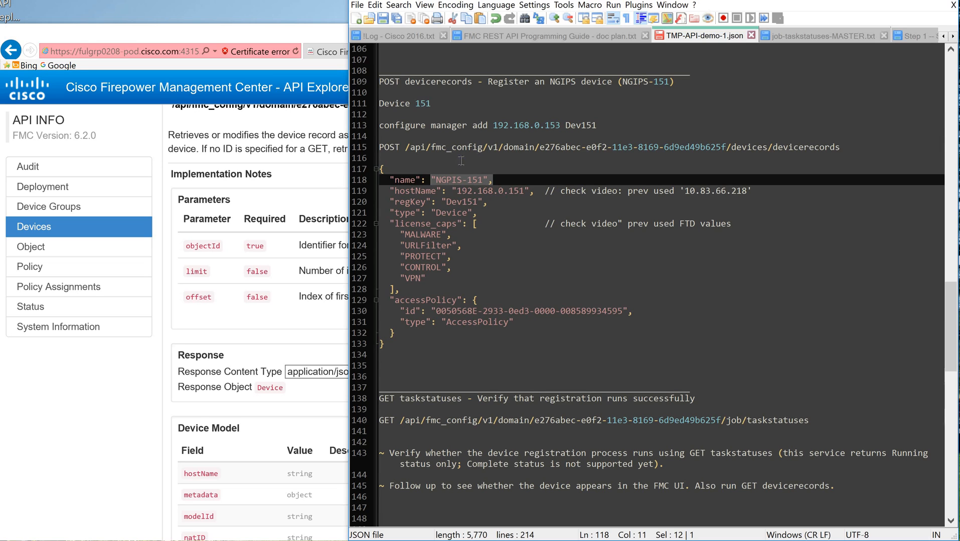
{"action": "left_click", "coordinate": [495, 191]}
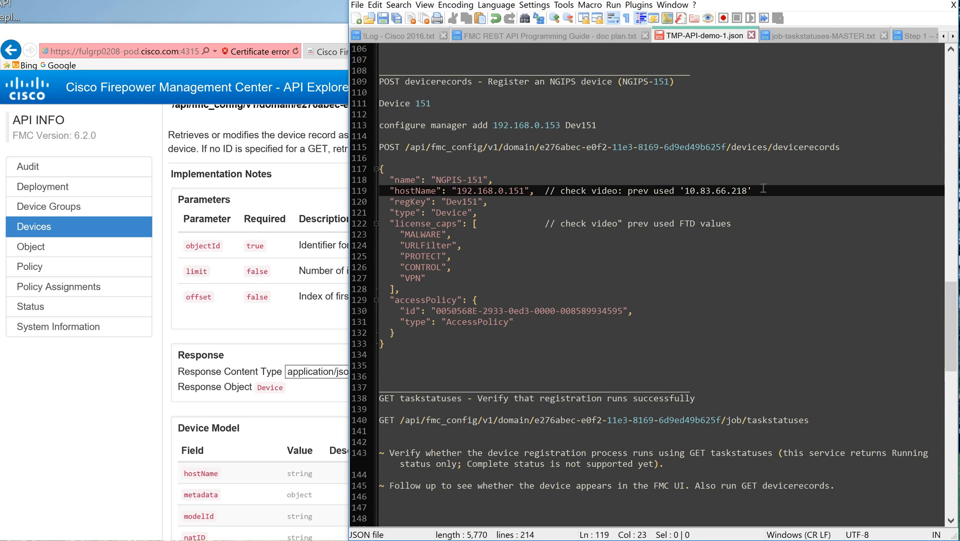
{"action": "left_click_drag", "start_coordinate": [756, 191], "coordinate": [533, 193]}
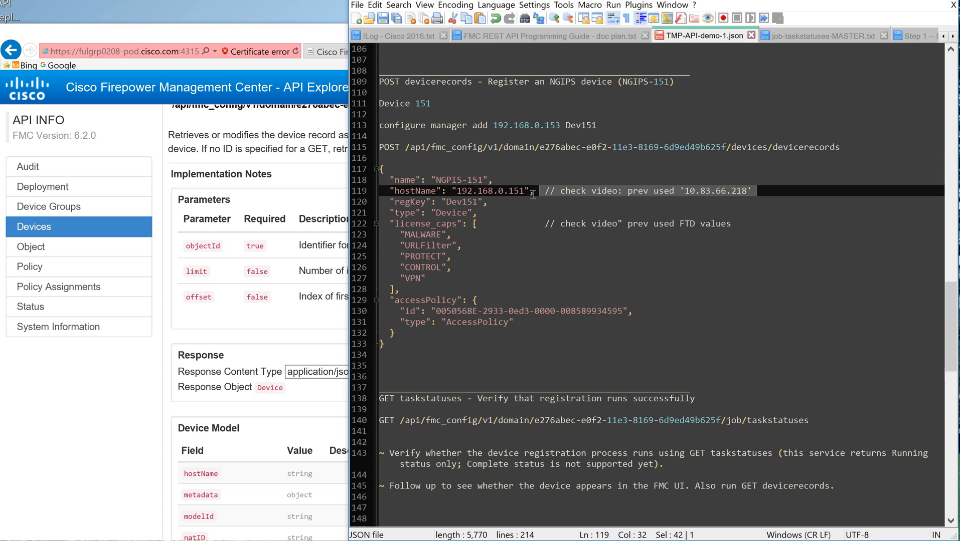
{"action": "key", "text": "Delete"}
{"action": "key", "text": "BackSpace"}
{"action": "key", "text": "BackSpace"}
{"action": "type", "text": ","}
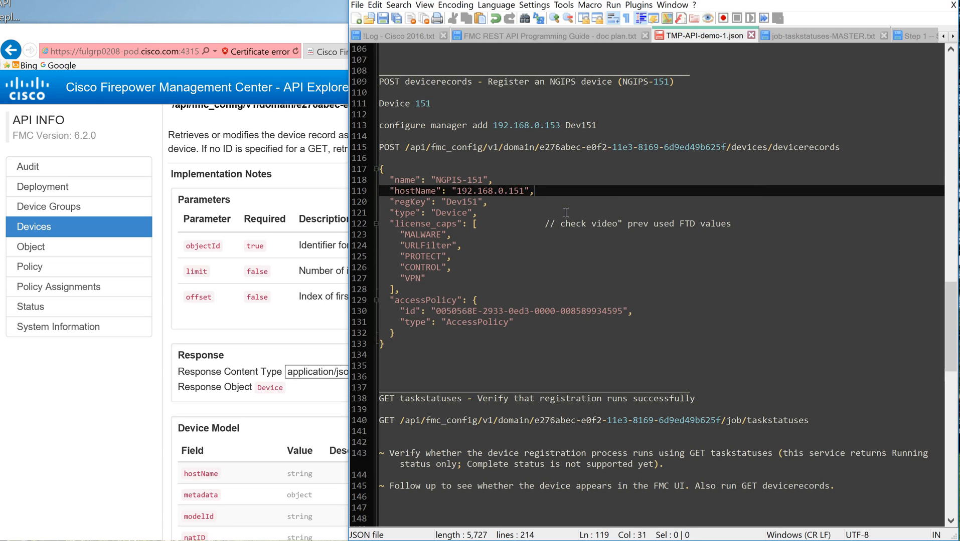
Step: Remove the comment after the license_caps opening bracket in the notes' POST body for NGIPS device 151
{"action": "left_click", "coordinate": [468, 202]}
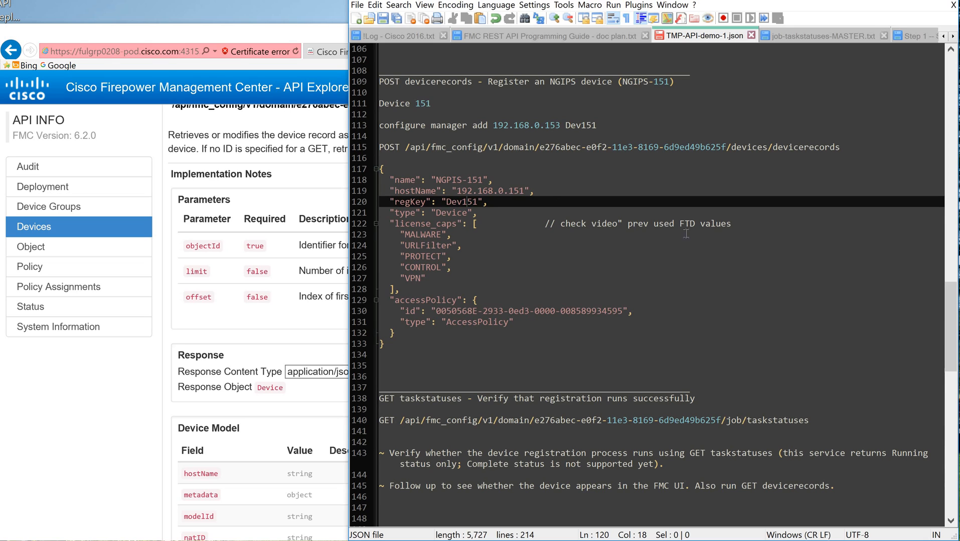
{"action": "left_click_drag", "start_coordinate": [732, 224], "coordinate": [482, 225]}
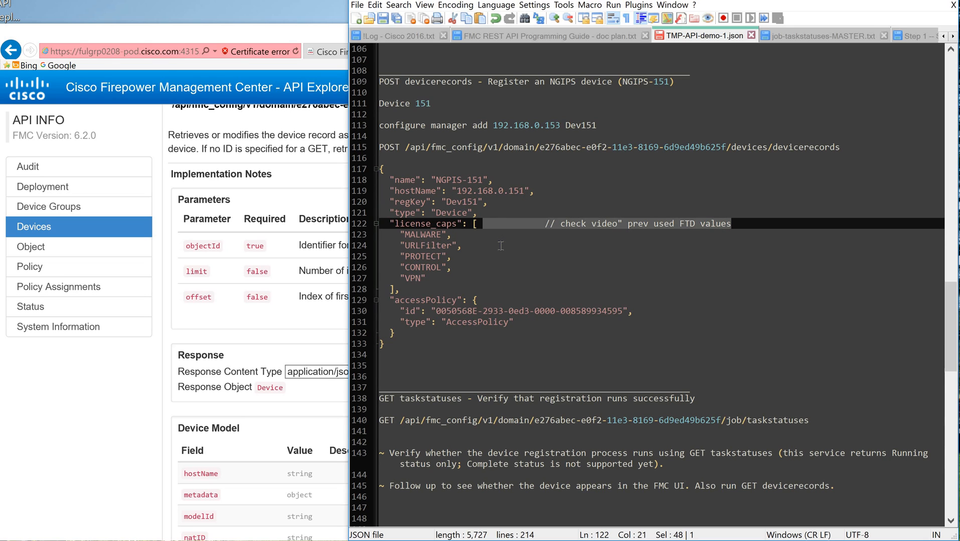
{"action": "key", "text": "BackSpace"}
{"action": "key", "text": "BackSpace"}
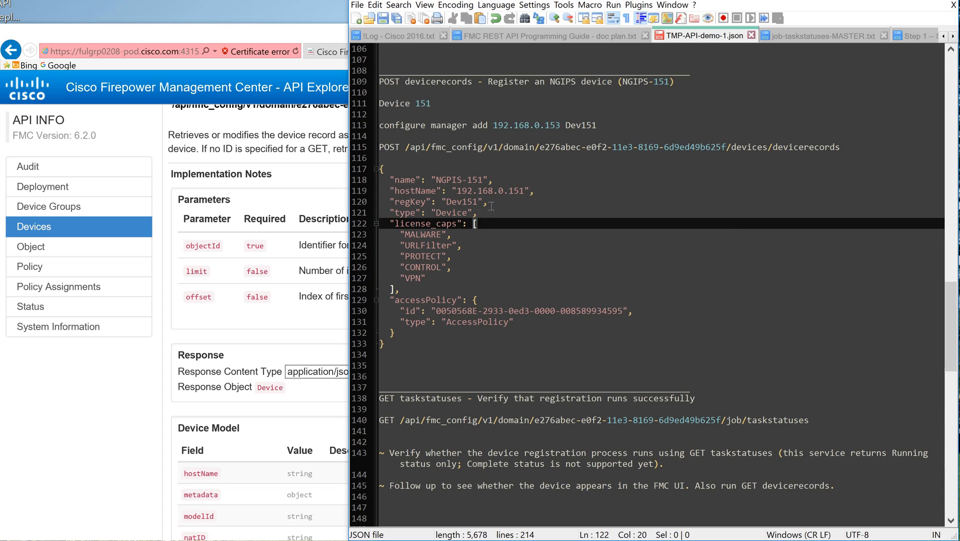
{"action": "key", "text": "Up"}
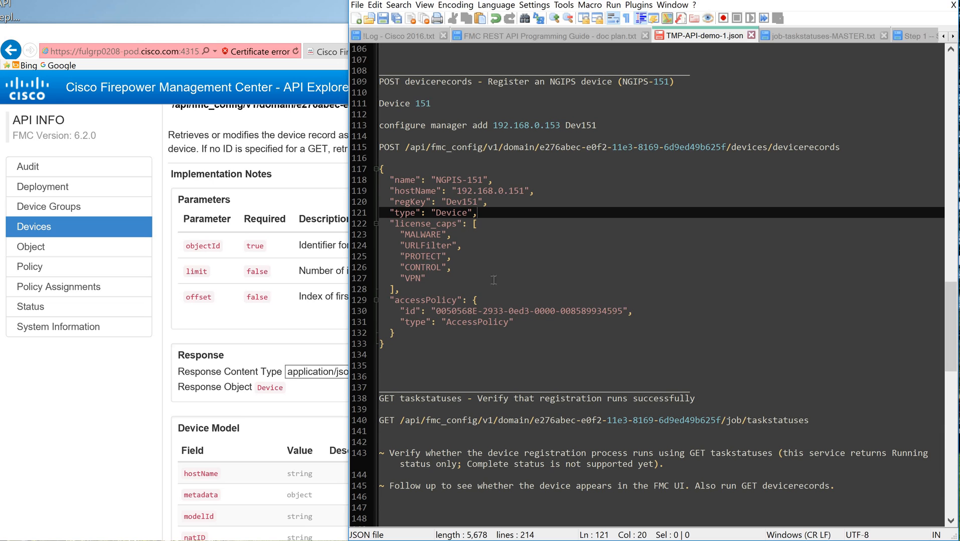
Step: Copy the complete JSON POST body for NGIPS device 151 from the notes
{"action": "left_click_drag", "start_coordinate": [950, 354], "coordinate": [789, 351]}
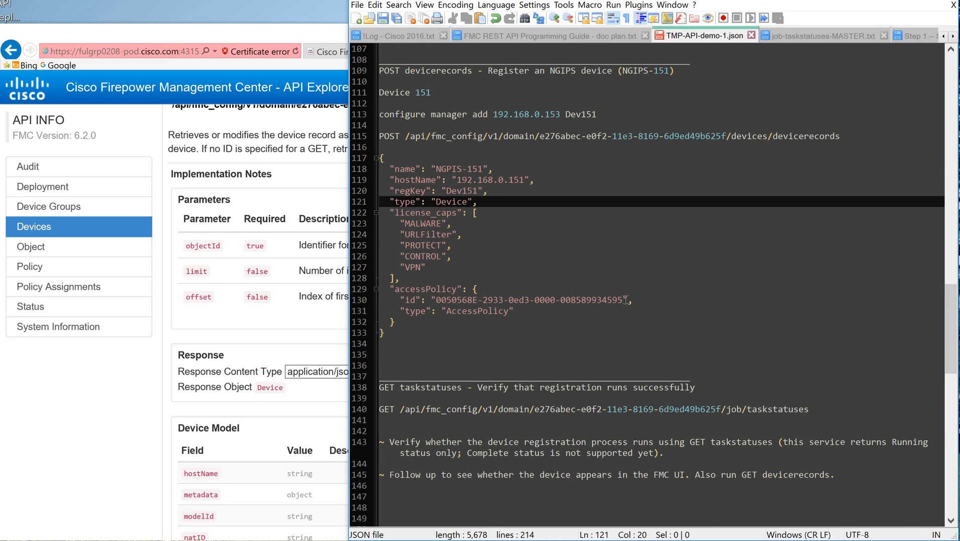
{"action": "scroll", "coordinate": [619, 300], "scroll_direction": "down", "scroll_amount": 11}
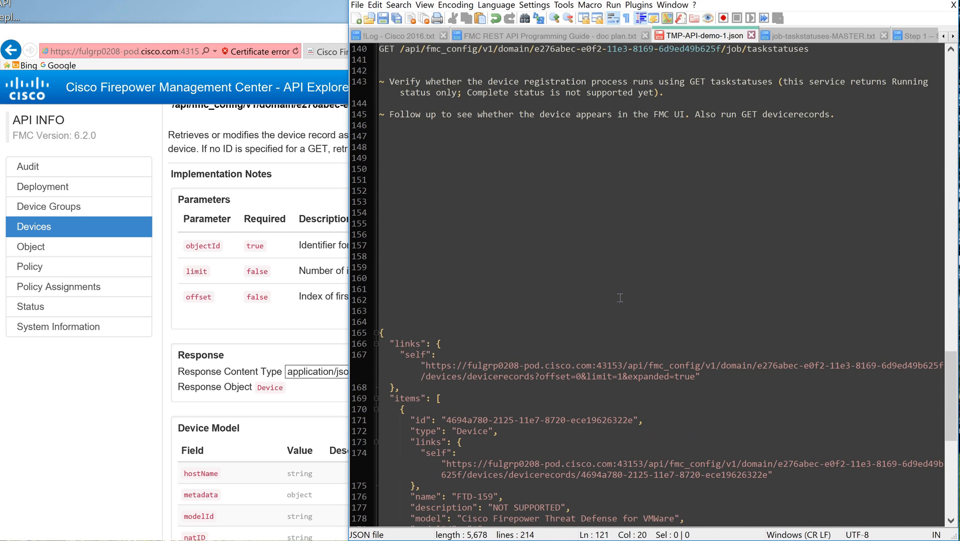
{"action": "scroll", "coordinate": [622, 299], "scroll_direction": "up", "scroll_amount": 13}
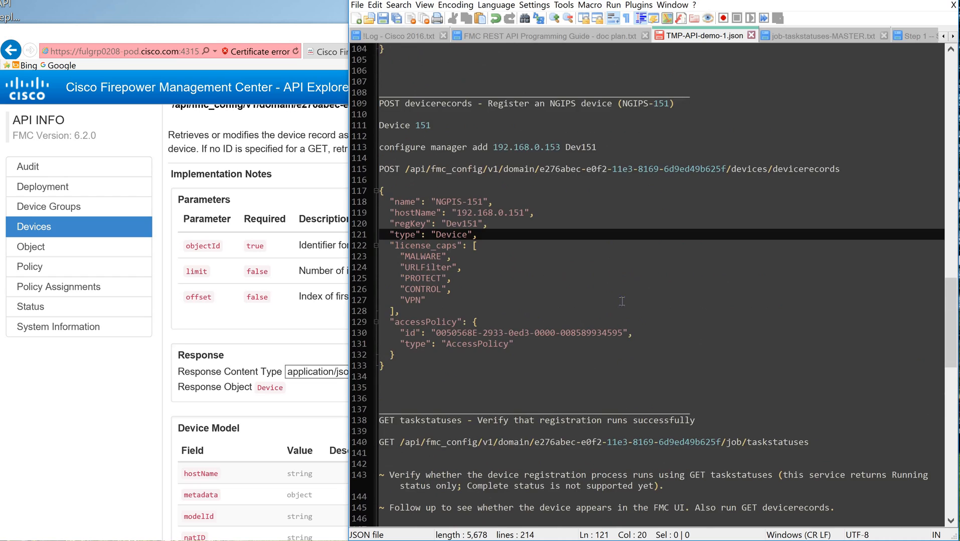
{"action": "scroll", "coordinate": [621, 301], "scroll_direction": "down", "scroll_amount": 1}
{"action": "left_click_drag", "start_coordinate": [369, 377], "coordinate": [355, 201]}
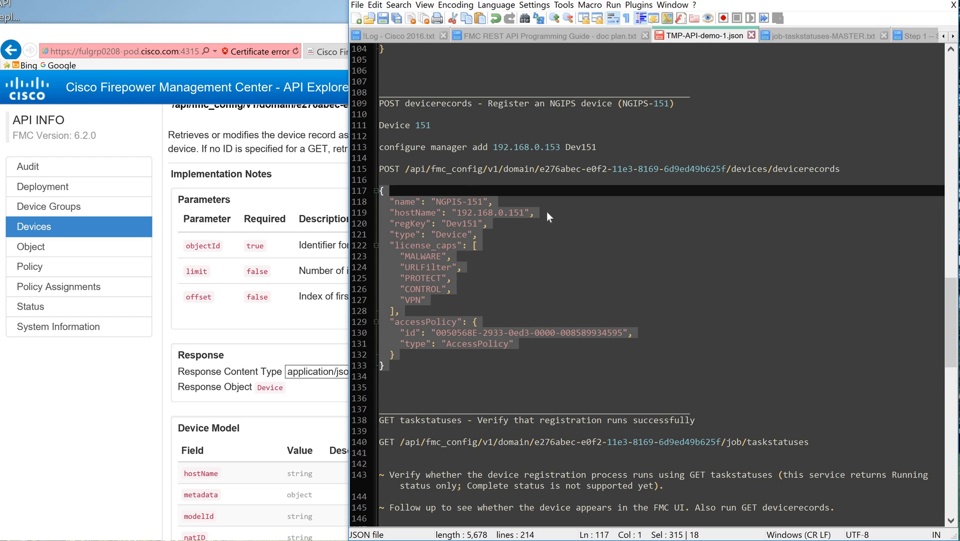
{"action": "left_click", "coordinate": [480, 193]}
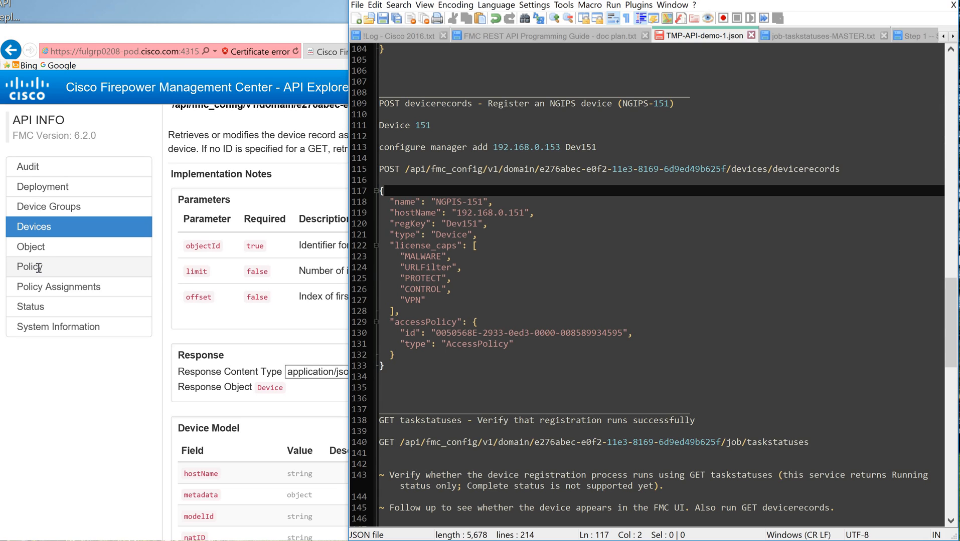
Step: Switch to the API Explorer and run GET accesspolicies from the Policy services without an object ID
{"action": "key", "text": "alt+Tab"}
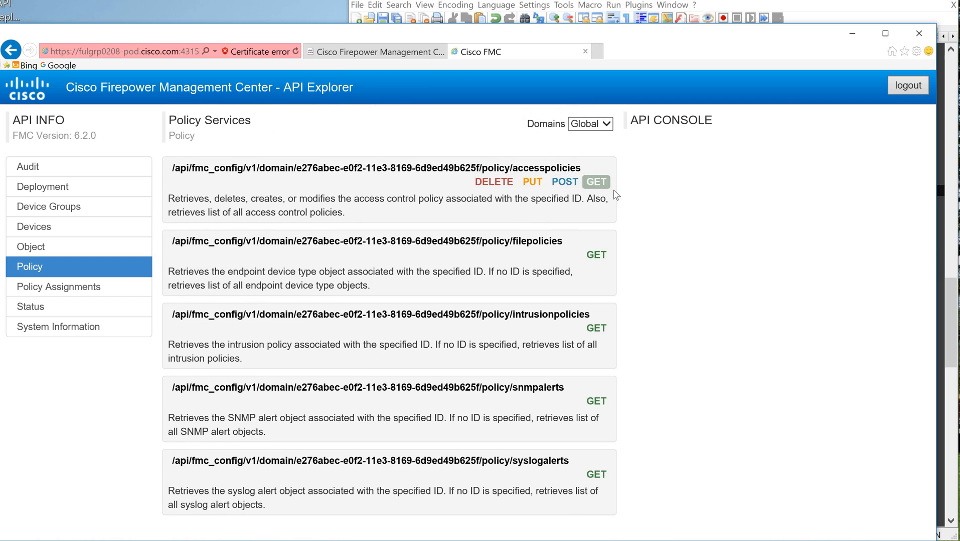
{"action": "left_click", "coordinate": [596, 182]}
{"action": "left_click", "coordinate": [648, 299]}
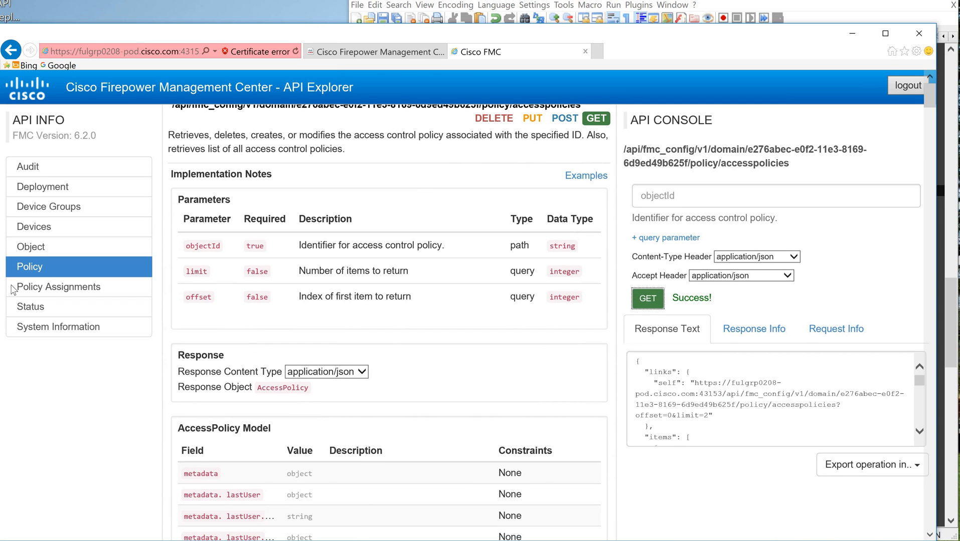
{"action": "scroll", "coordinate": [30, 280], "scroll_direction": "up", "scroll_amount": 3}
{"action": "left_click", "coordinate": [314, 182]}
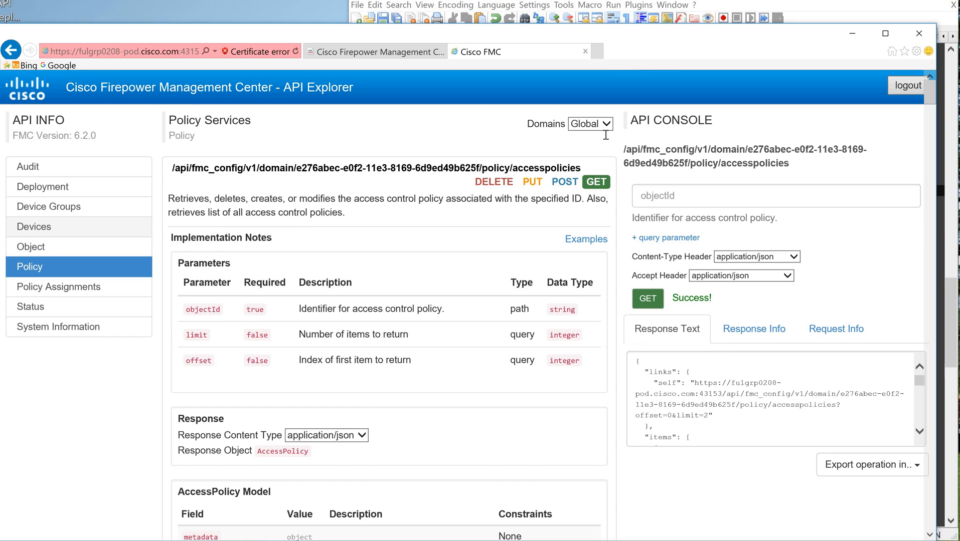
Step: Paste the copied device 151 body, including its registration key, into POST devicerecords, check the fields and run the request
{"action": "left_click", "coordinate": [55, 231]}
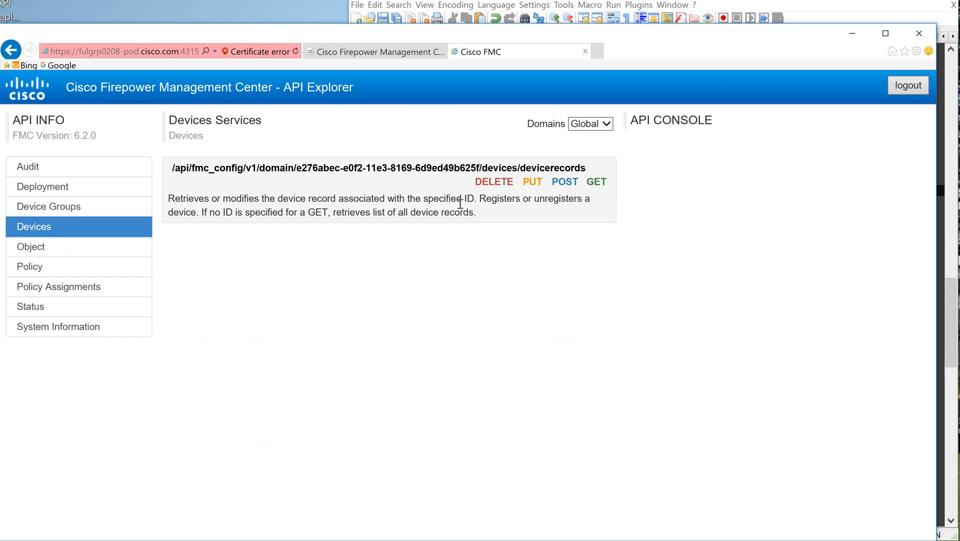
{"action": "left_click", "coordinate": [566, 183]}
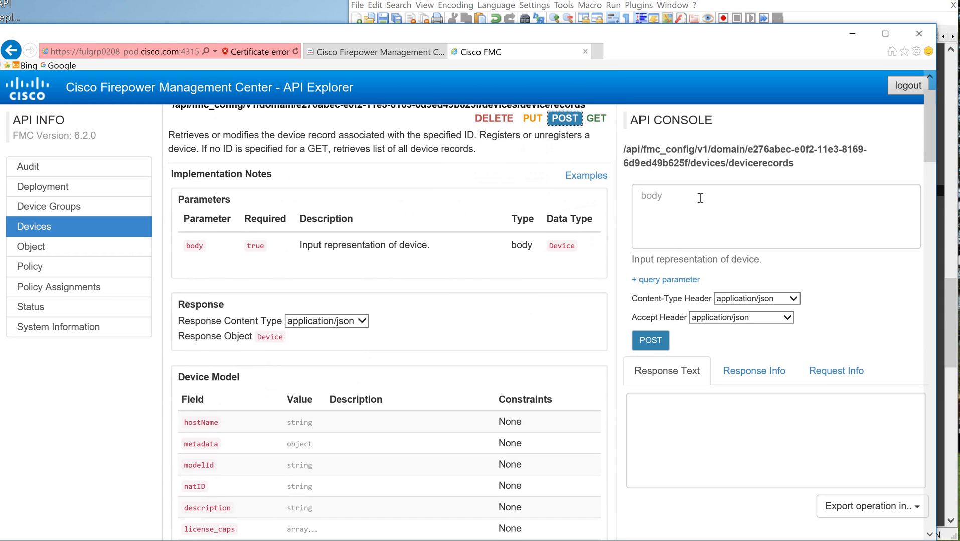
{"action": "left_click", "coordinate": [700, 198]}
{"action": "key", "text": "ctrl+v"}
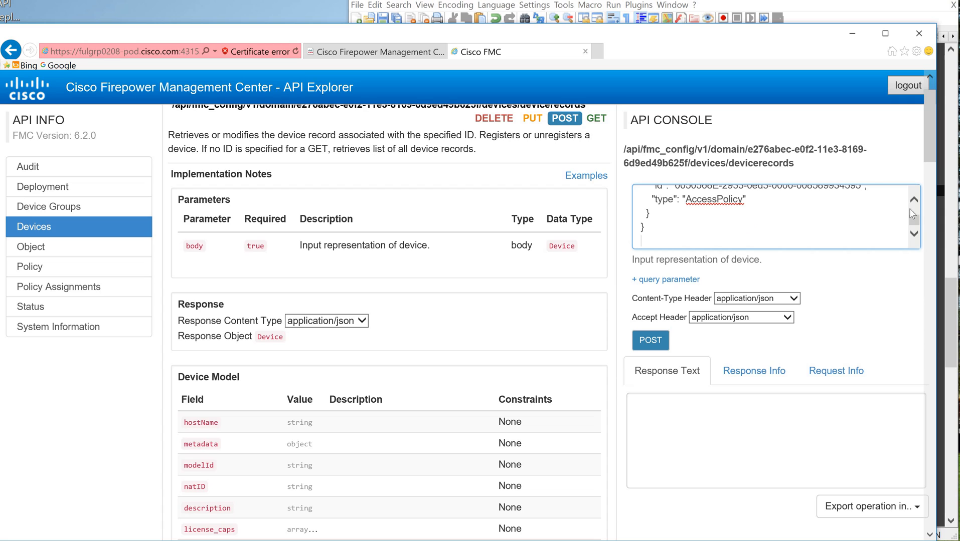
{"action": "scroll", "coordinate": [901, 215], "scroll_direction": "up", "scroll_amount": 4}
{"action": "scroll", "coordinate": [901, 218], "scroll_direction": "up", "scroll_amount": 3}
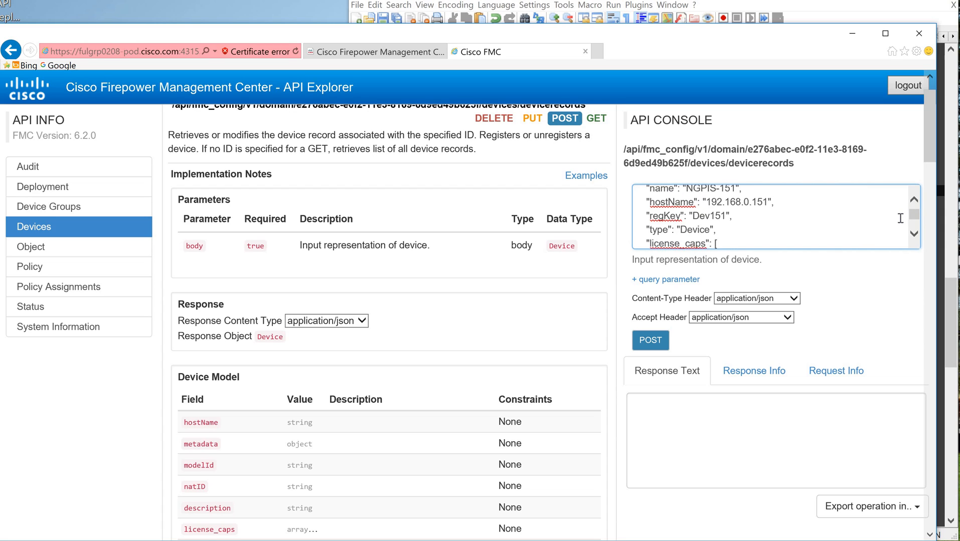
{"action": "scroll", "coordinate": [847, 203], "scroll_direction": "down", "scroll_amount": 7}
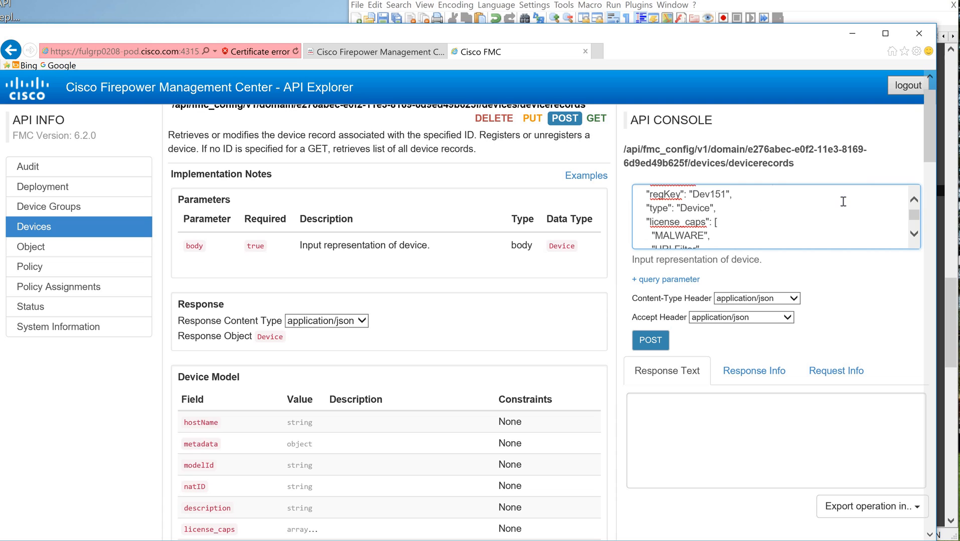
{"action": "left_click", "coordinate": [665, 343]}
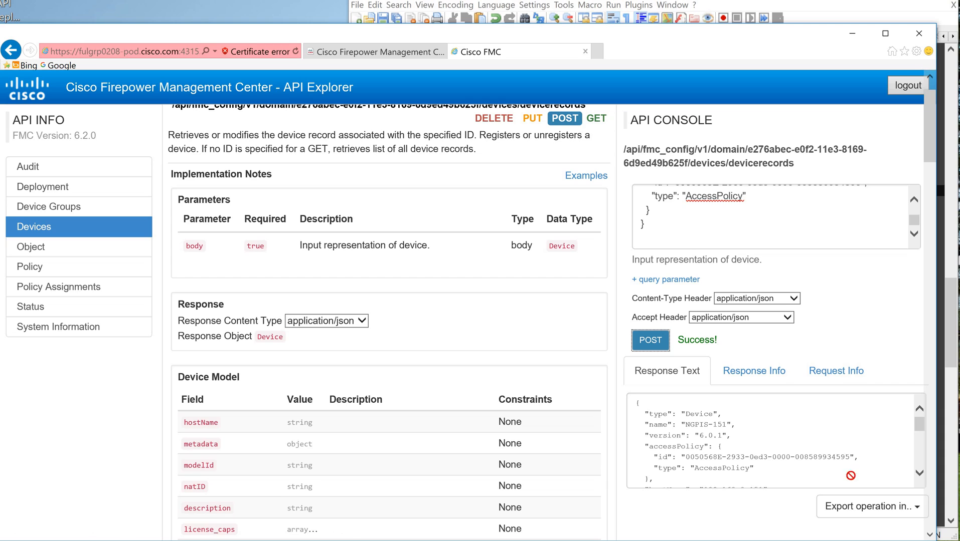
Step: Copy the Device Registration task's id from the metadata at the end of the POST response
{"action": "left_click_drag", "start_coordinate": [918, 428], "coordinate": [918, 477]}
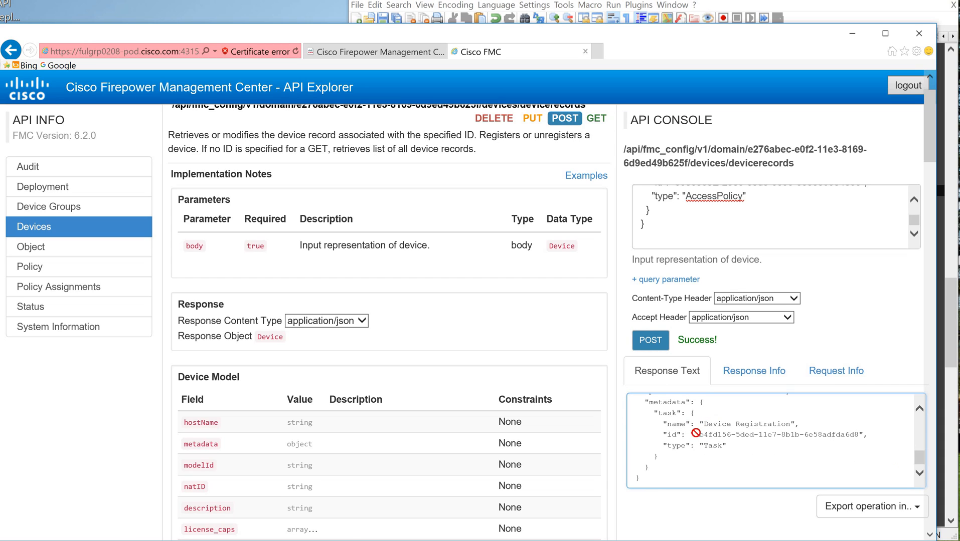
{"action": "left_click", "coordinate": [695, 434]}
{"action": "left_click_drag", "start_coordinate": [816, 441], "coordinate": [858, 435]}
{"action": "key", "text": "ctrl+c"}
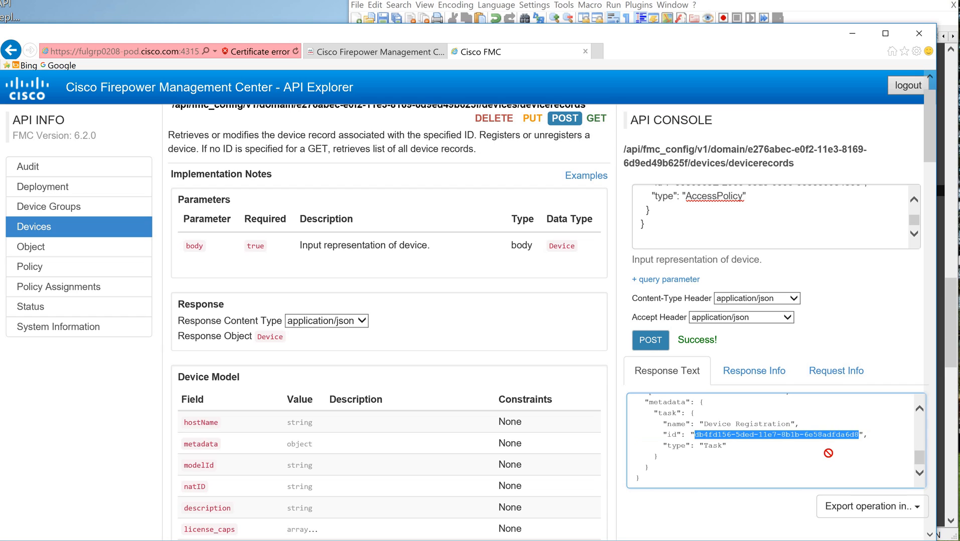
Step: Run GET taskstatuses from the Status services with the copied registration task ID as the objectId
{"action": "left_click", "coordinate": [30, 305]}
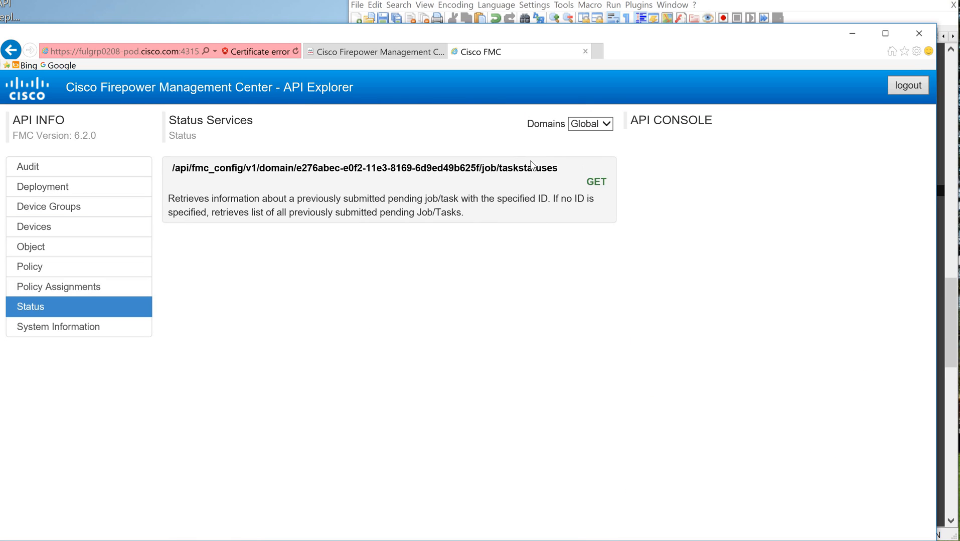
{"action": "left_click", "coordinate": [596, 182]}
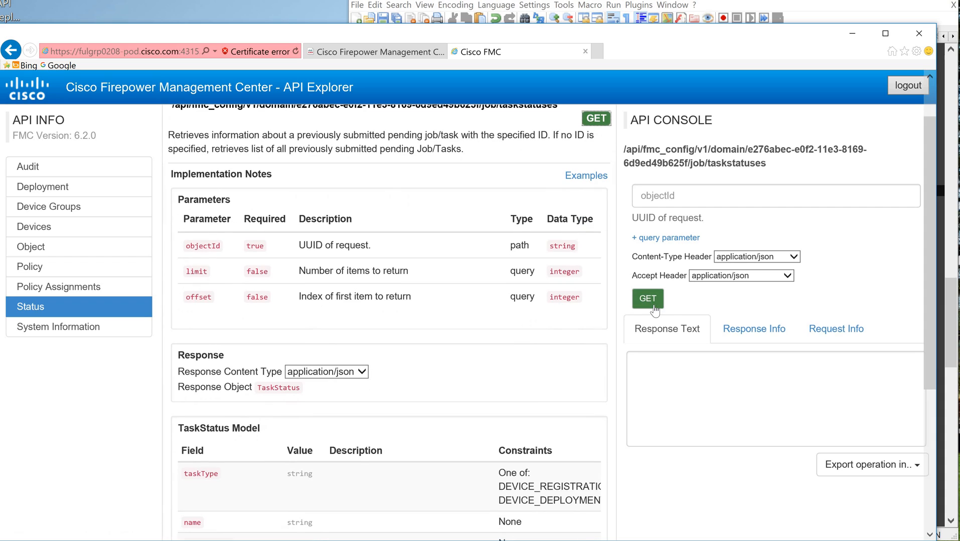
{"action": "left_click", "coordinate": [674, 200]}
{"action": "key", "text": "ctrl+v"}
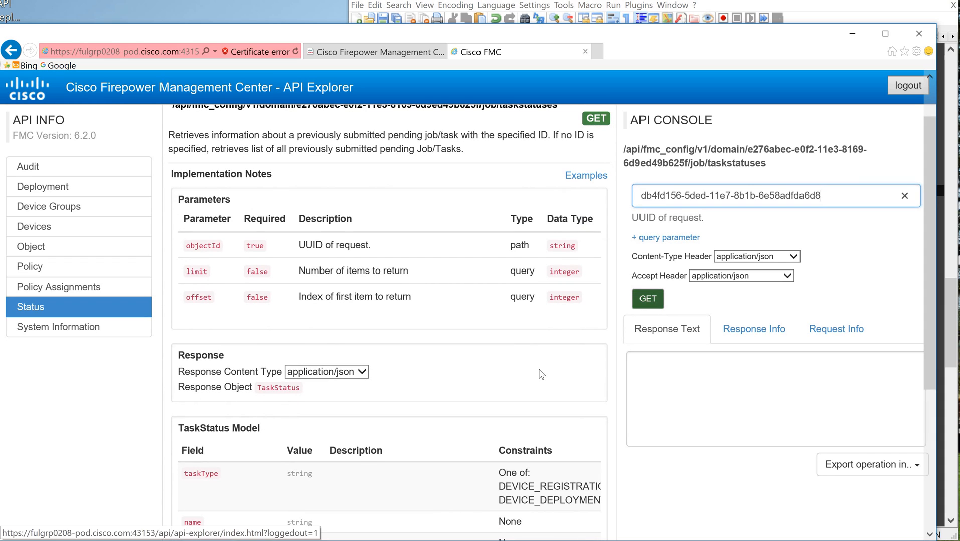
{"action": "left_click", "coordinate": [645, 301]}
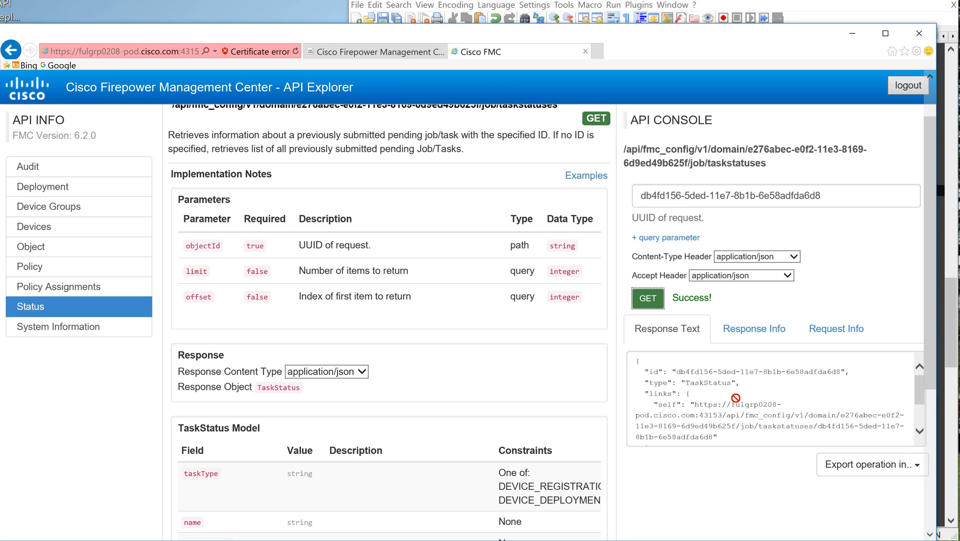
Step: Copy the taskstatuses response and paste it over the expanded devicerecords response at the end of TMP-API-demo-1.json
{"action": "left_click_drag", "start_coordinate": [638, 363], "coordinate": [727, 466]}
{"action": "key", "text": "ctrl+c"}
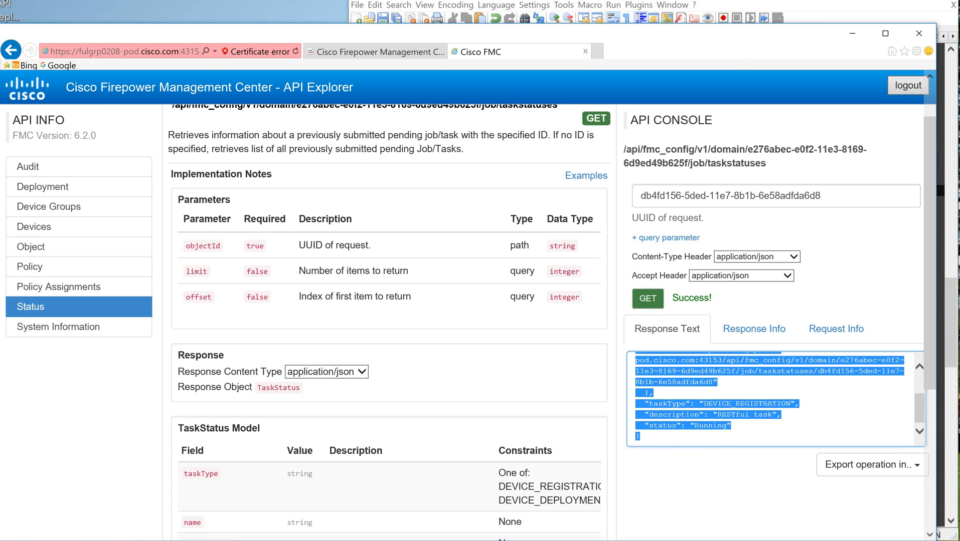
{"action": "key", "text": "alt+Tab"}
{"action": "scroll", "coordinate": [648, 245], "scroll_direction": "down", "scroll_amount": 6}
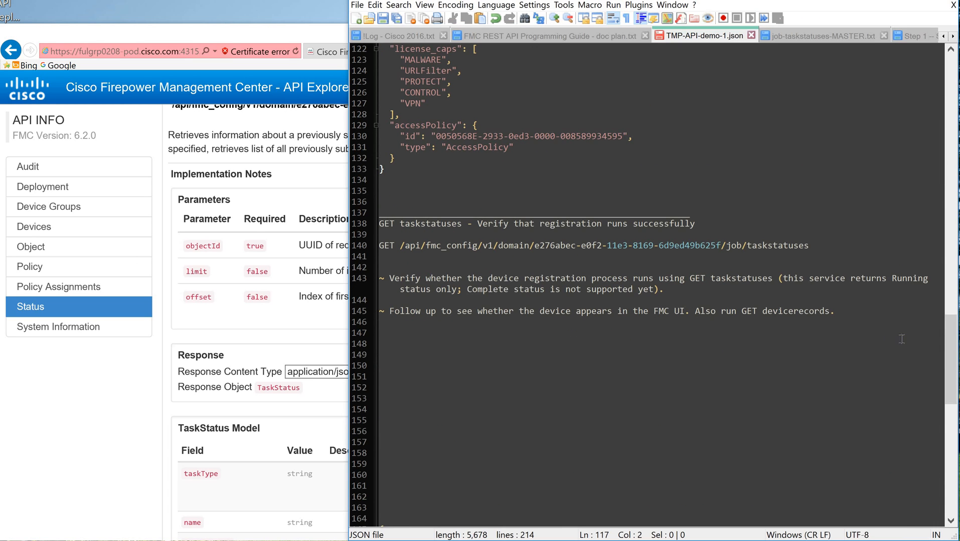
{"action": "left_click_drag", "start_coordinate": [935, 399], "coordinate": [950, 507]}
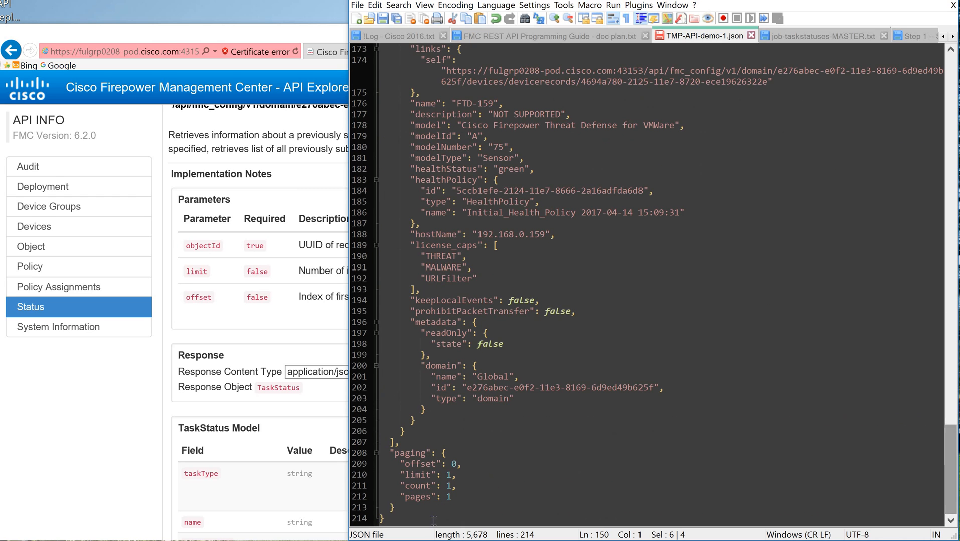
{"action": "left_click_drag", "start_coordinate": [433, 520], "coordinate": [383, 141]}
{"action": "key", "text": "ctrl+v"}
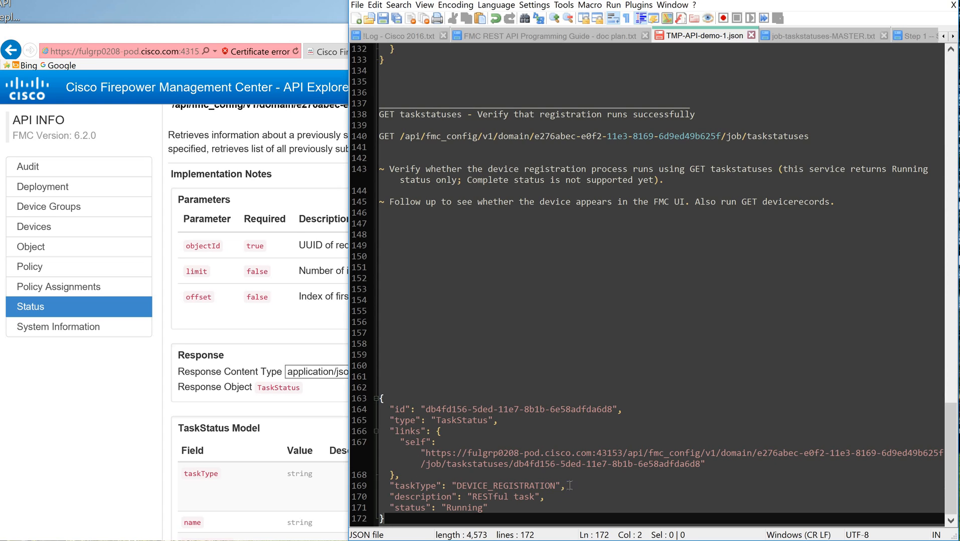
Step: Examine the taskType, description and status fields in the pasted taskstatuses response
{"action": "left_click", "coordinate": [453, 487]}
{"action": "left_click_drag", "start_coordinate": [455, 488], "coordinate": [556, 486]}
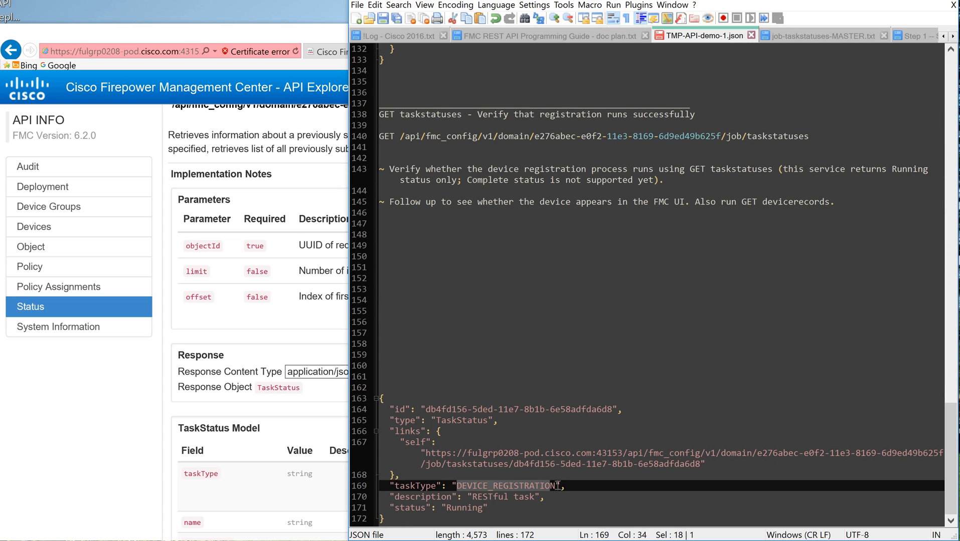
{"action": "left_click", "coordinate": [472, 498]}
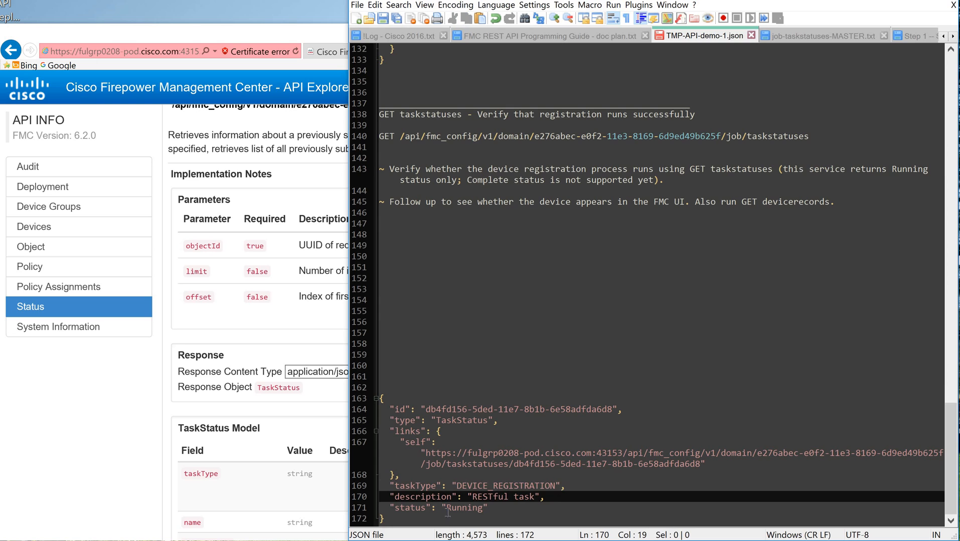
{"action": "left_click", "coordinate": [486, 509]}
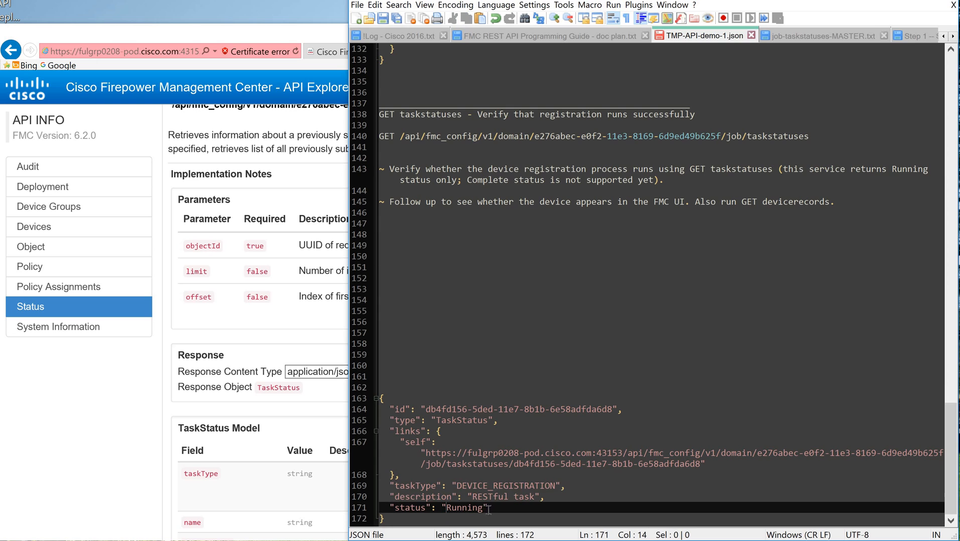
Step: Return to the API Explorer and rerun GET taskstatuses for the same registration task
{"action": "left_click", "coordinate": [315, 29]}
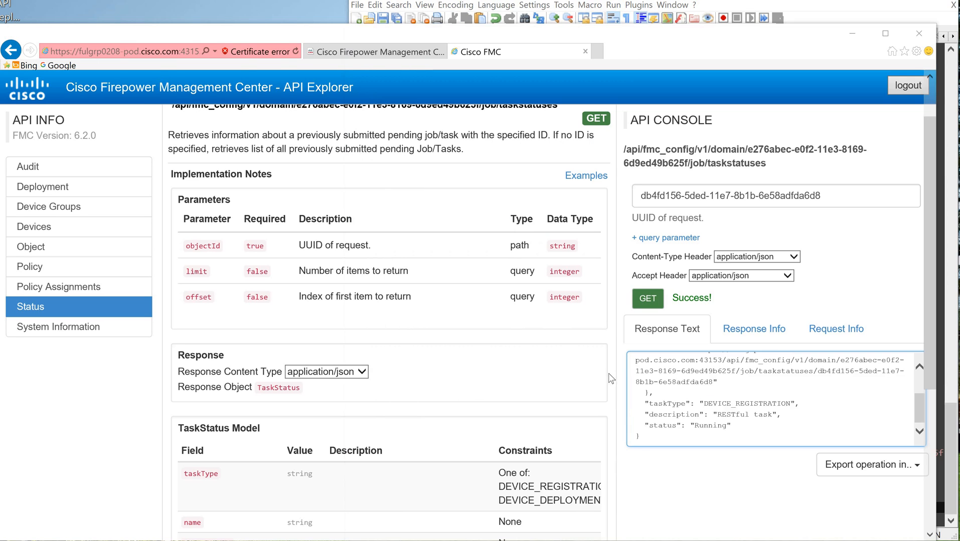
{"action": "left_click", "coordinate": [718, 405]}
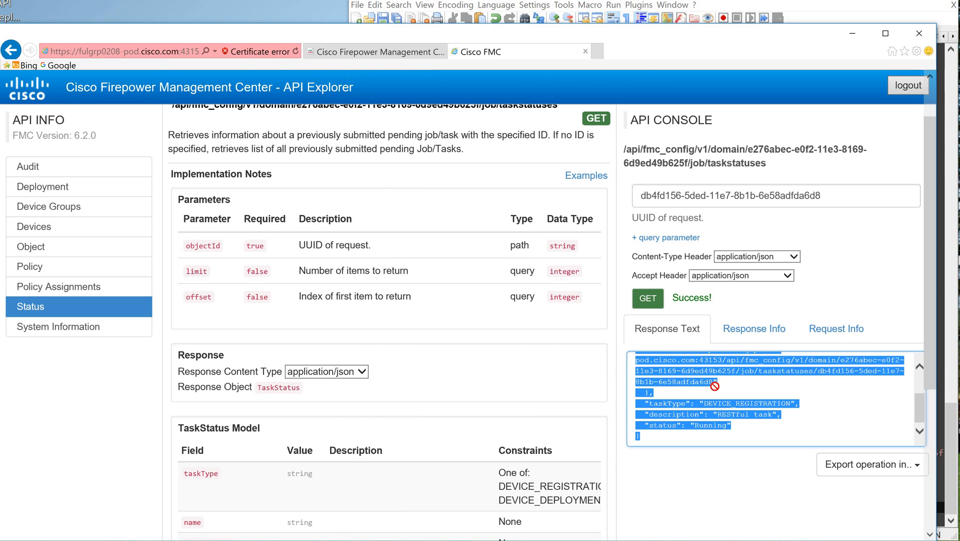
{"action": "left_click", "coordinate": [649, 301]}
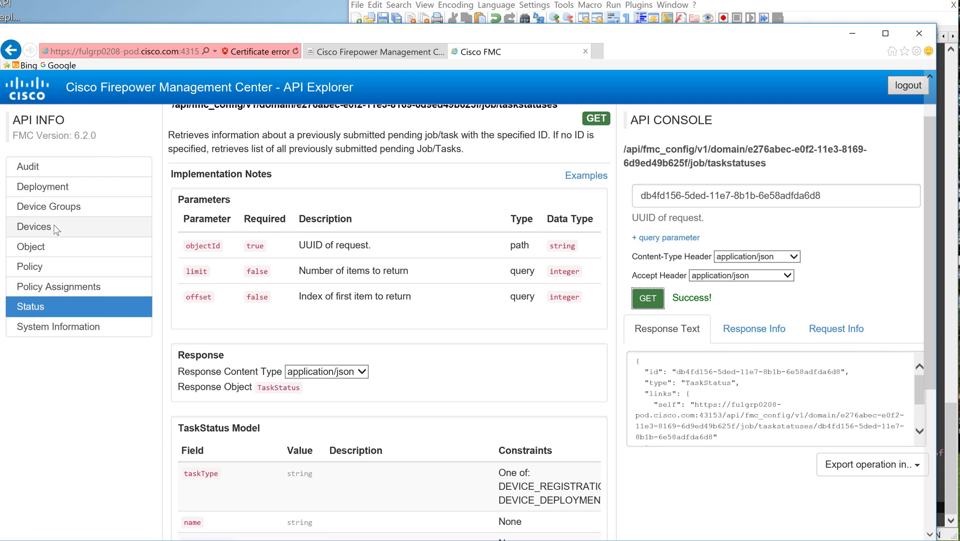
Step: Run GET devicerecords from the Devices services without an objectId and copy the entire response text
{"action": "left_click", "coordinate": [54, 226]}
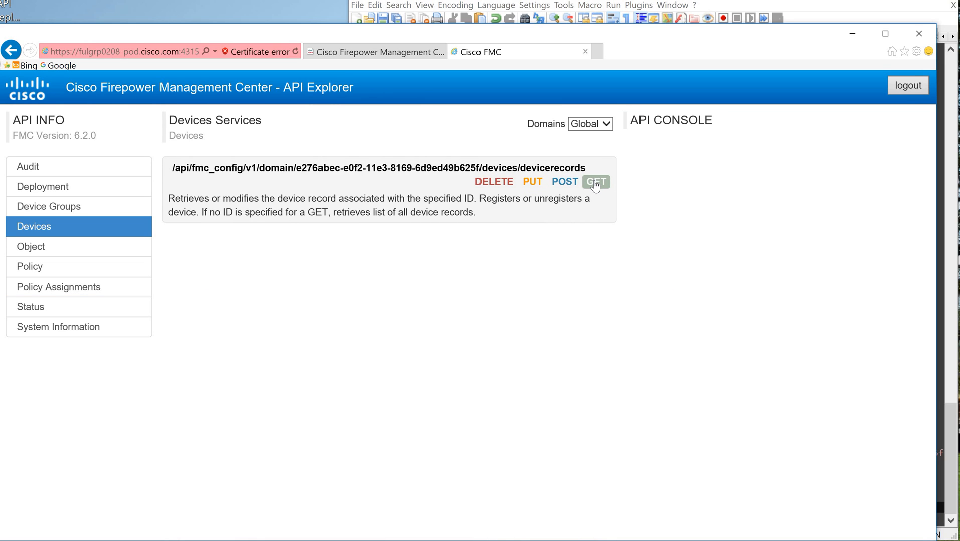
{"action": "left_click", "coordinate": [595, 184]}
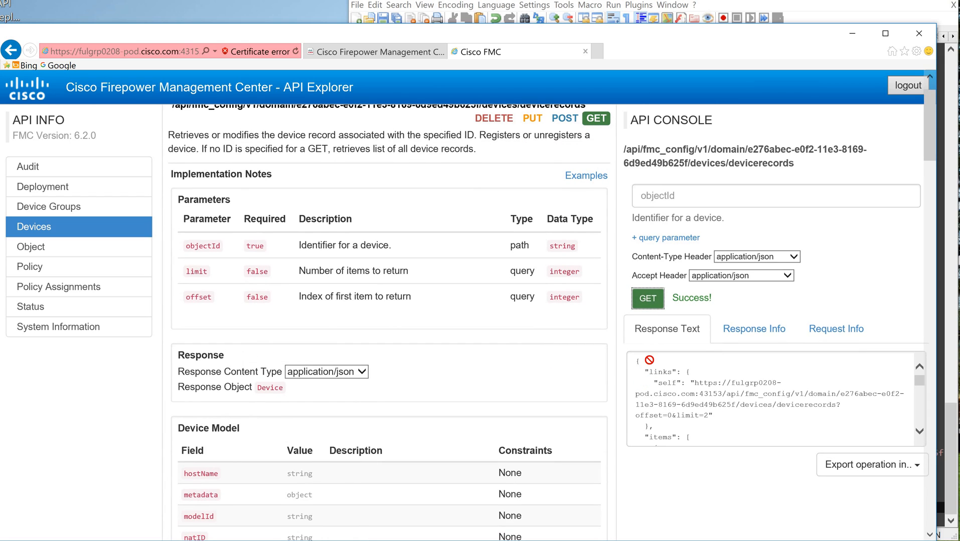
{"action": "left_click", "coordinate": [648, 361]}
{"action": "key", "text": "ctrl+a"}
{"action": "key", "text": "ctrl+c"}
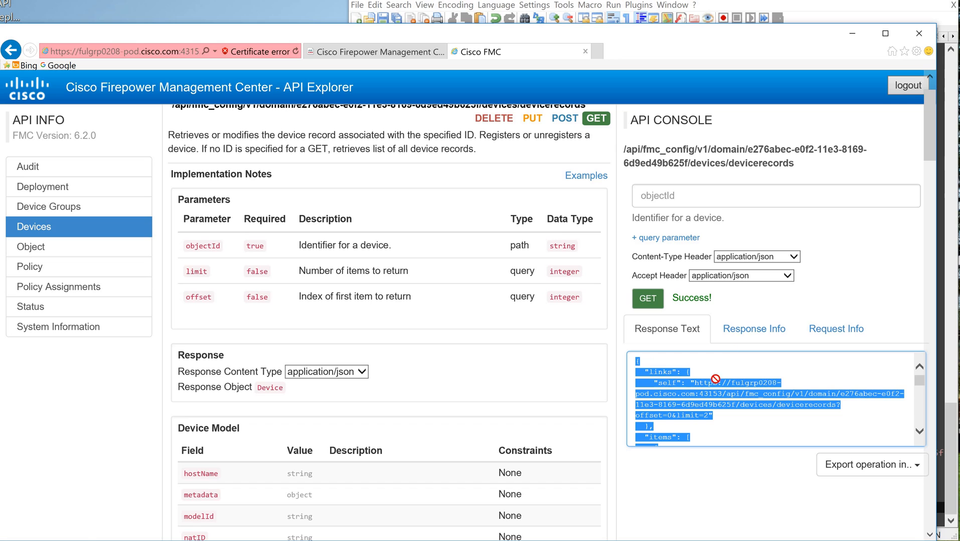
Step: Paste the devicerecords response below the taskstatuses response at the end of TMP-API-demo-1.json, separated by blank lines
{"action": "key", "text": "alt+Tab"}
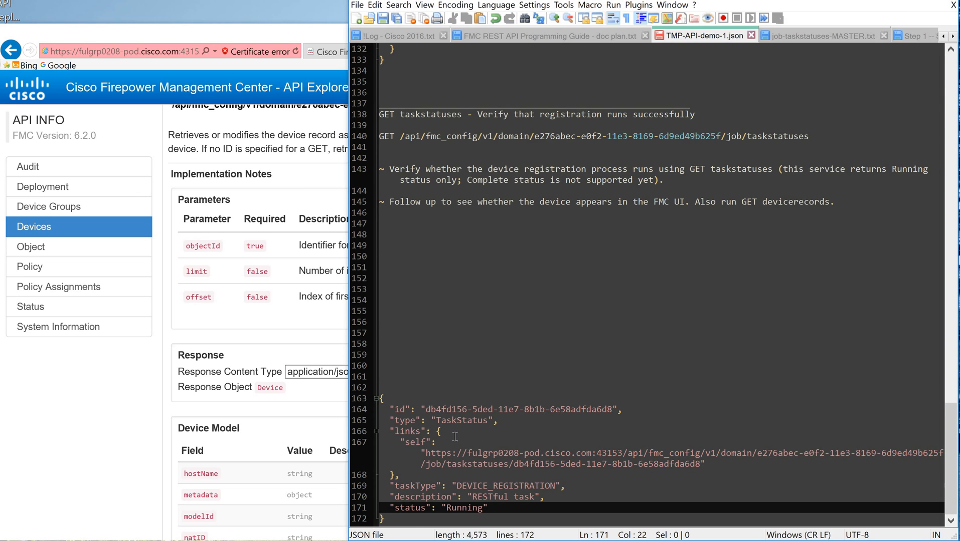
{"action": "left_click", "coordinate": [414, 519]}
{"action": "key", "text": "Return"}
{"action": "key", "text": "Return"}
{"action": "key", "text": "Return"}
{"action": "key", "text": "Return"}
{"action": "key", "text": "Return"}
{"action": "key", "text": "Return"}
{"action": "key", "text": "Return"}
{"action": "key", "text": "Return"}
{"action": "key", "text": "Return"}
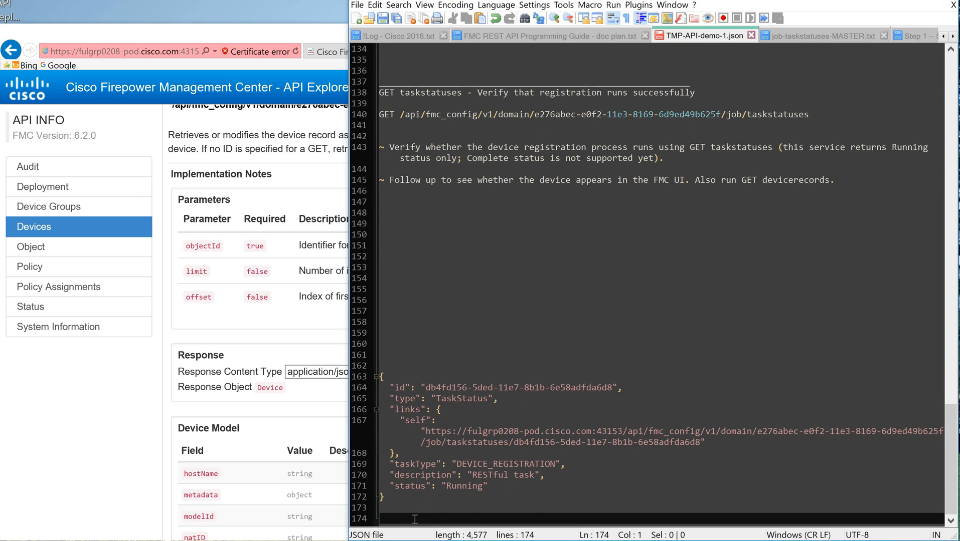
{"action": "key", "text": "ctrl+v"}
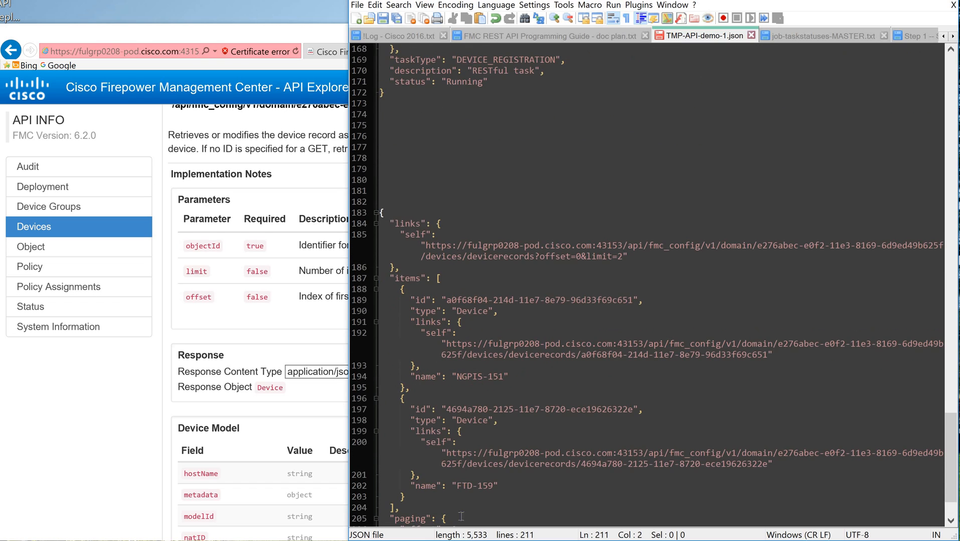
Step: Examine the two device entries under items in the pasted devicerecords response
{"action": "left_click", "coordinate": [426, 226]}
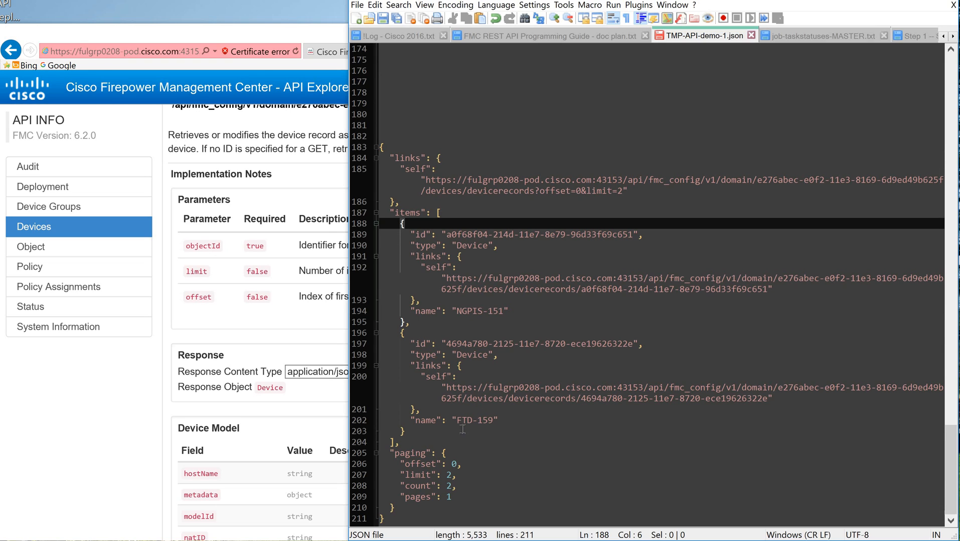
{"action": "key", "text": "Down"}
{"action": "key", "text": "Down"}
{"action": "key", "text": "Down"}
{"action": "key", "text": "Down"}
{"action": "key", "text": "Down"}
{"action": "key", "text": "Down"}
{"action": "key", "text": "Down"}
{"action": "key", "text": "Down"}
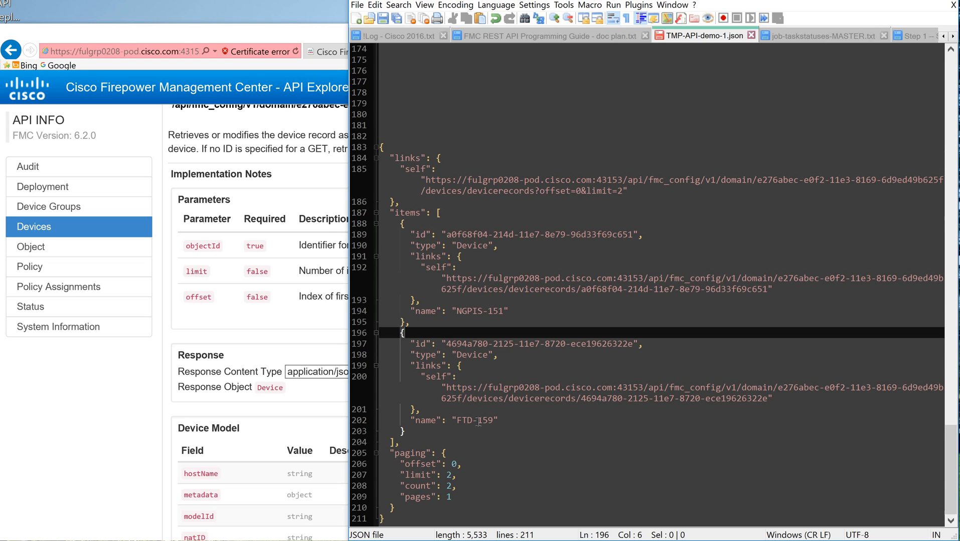
Step: Open GET taskstatuses in the API Explorer's Status services and copy the task ID from the TaskStatus response in TMP-API-demo-1.json
{"action": "left_click", "coordinate": [230, 40]}
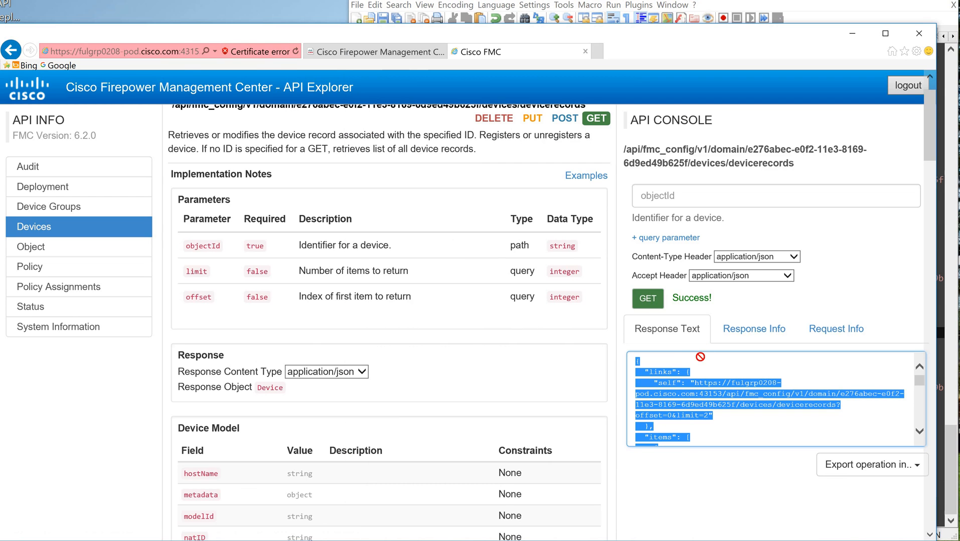
{"action": "left_click", "coordinate": [32, 304]}
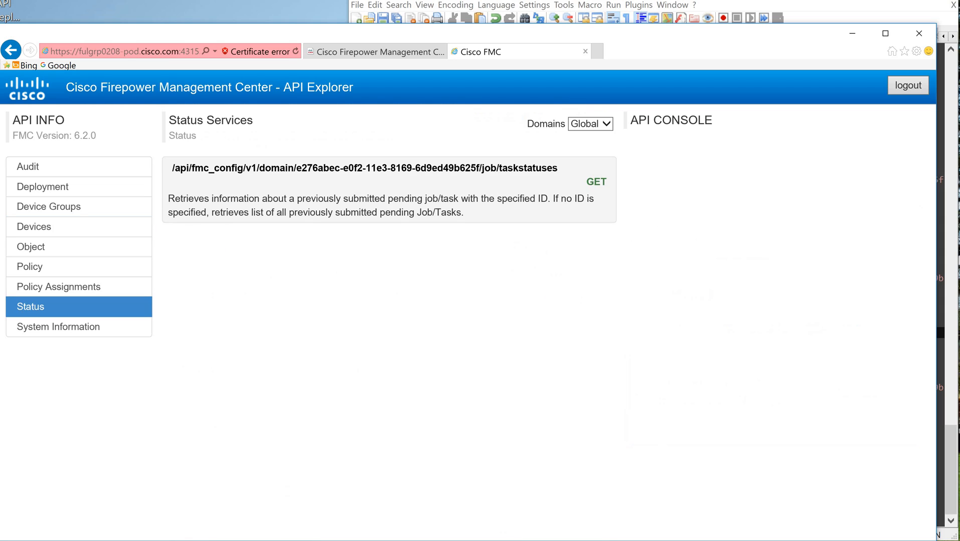
{"action": "left_click", "coordinate": [596, 182]}
{"action": "key", "text": "alt+Tab"}
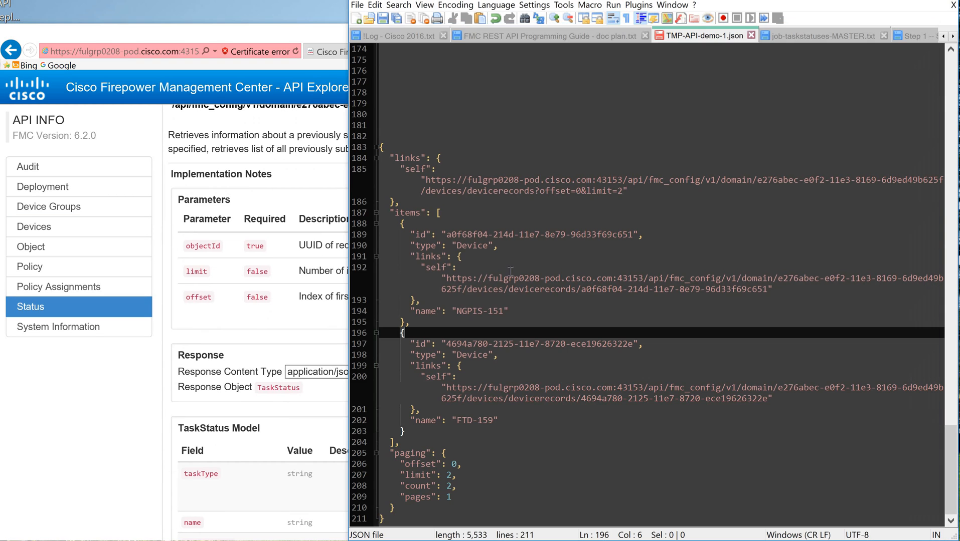
{"action": "scroll", "coordinate": [539, 230], "scroll_direction": "up", "scroll_amount": 7}
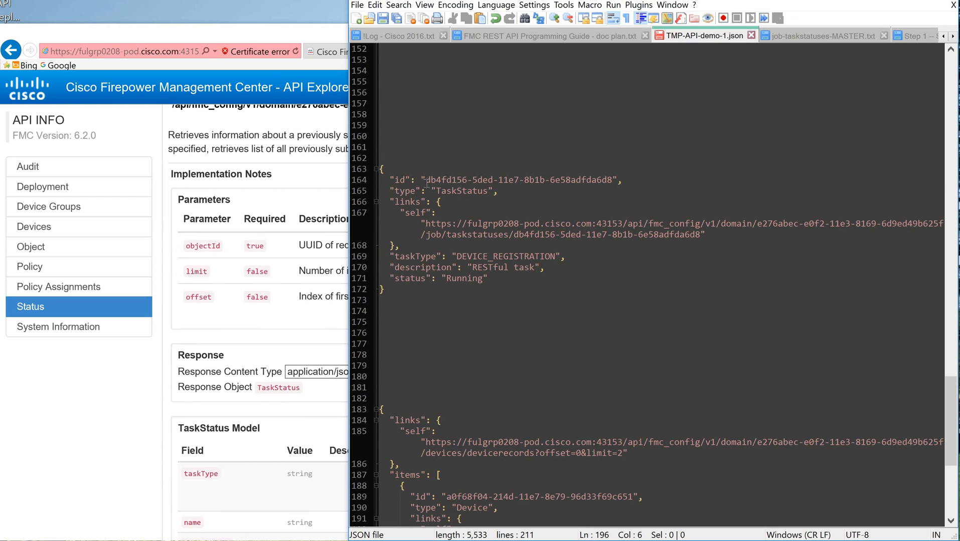
{"action": "left_click_drag", "start_coordinate": [425, 180], "coordinate": [613, 181]}
{"action": "key", "text": "ctrl+c"}
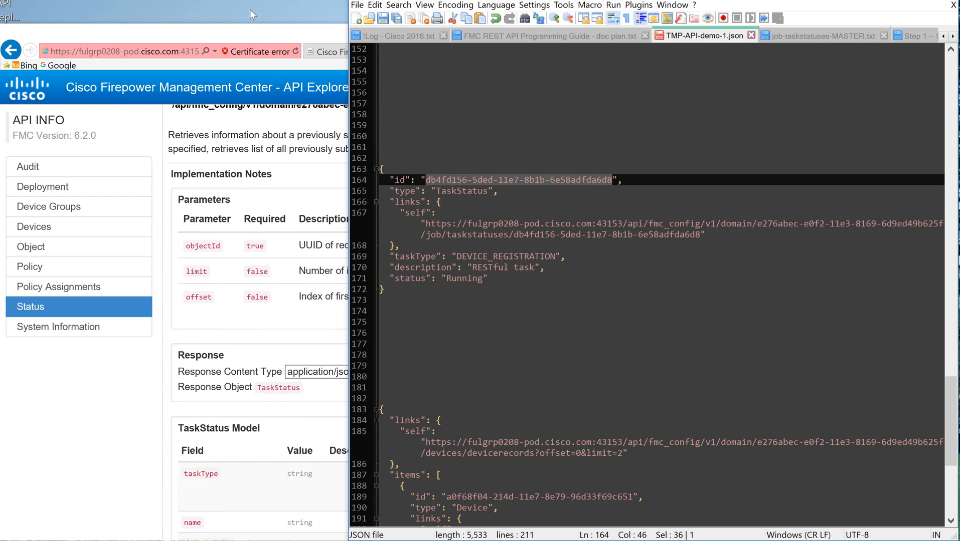
Step: Run GET taskstatuses in the API Explorer with the copied registration task ID as the objectId
{"action": "key", "text": "alt+Tab"}
{"action": "left_click", "coordinate": [704, 381]}
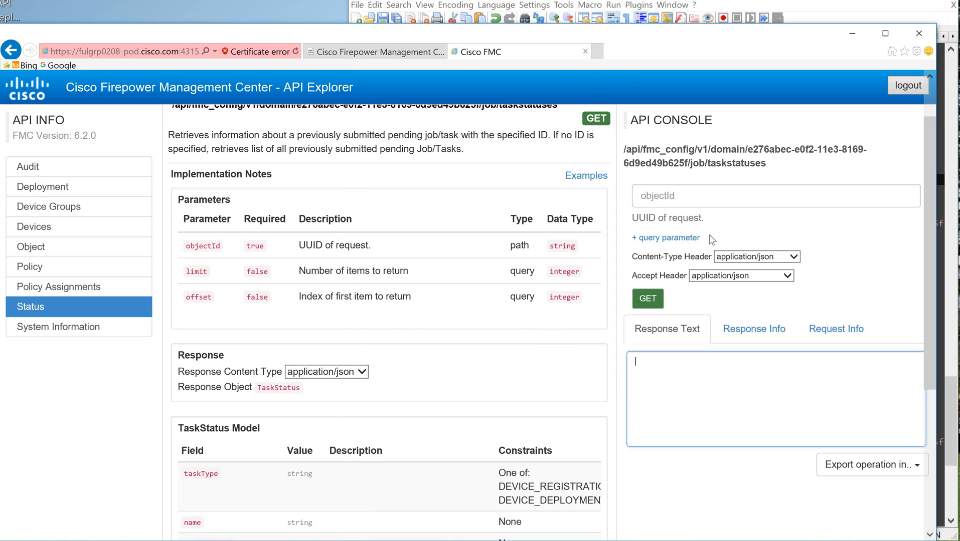
{"action": "left_click", "coordinate": [709, 199]}
{"action": "key", "text": "ctrl+v"}
{"action": "left_click", "coordinate": [657, 301]}
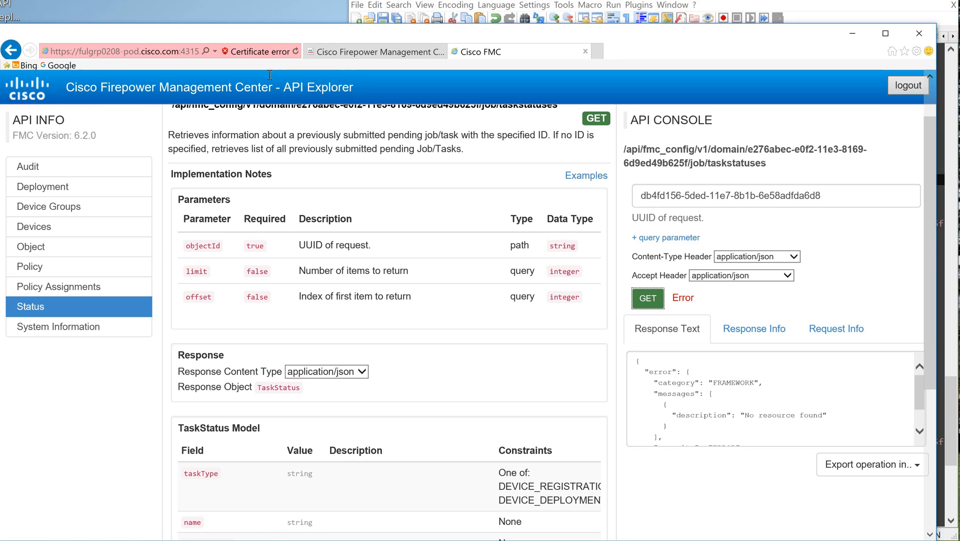
Step: Return to TMP-API-demo-1.json and review the NGPIS-151 and FTD-159 entries in the devicerecords response
{"action": "key", "text": "alt+Tab"}
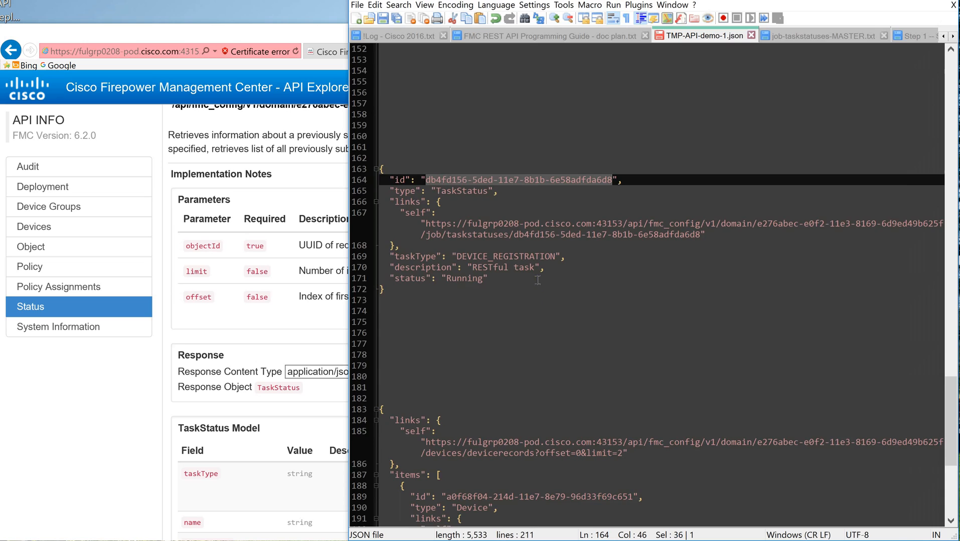
{"action": "scroll", "coordinate": [538, 280], "scroll_direction": "down", "scroll_amount": 8}
{"action": "left_click", "coordinate": [404, 136]}
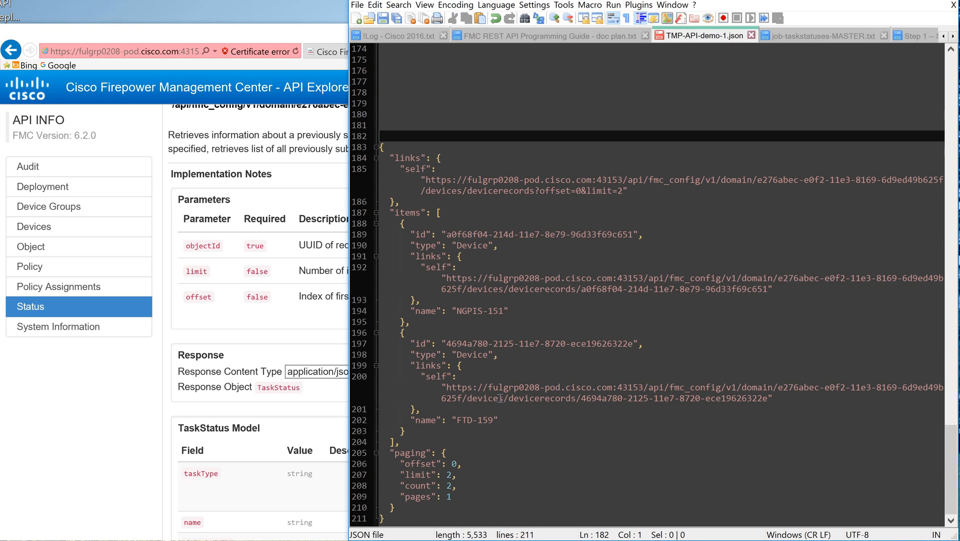
{"action": "left_click", "coordinate": [451, 224]}
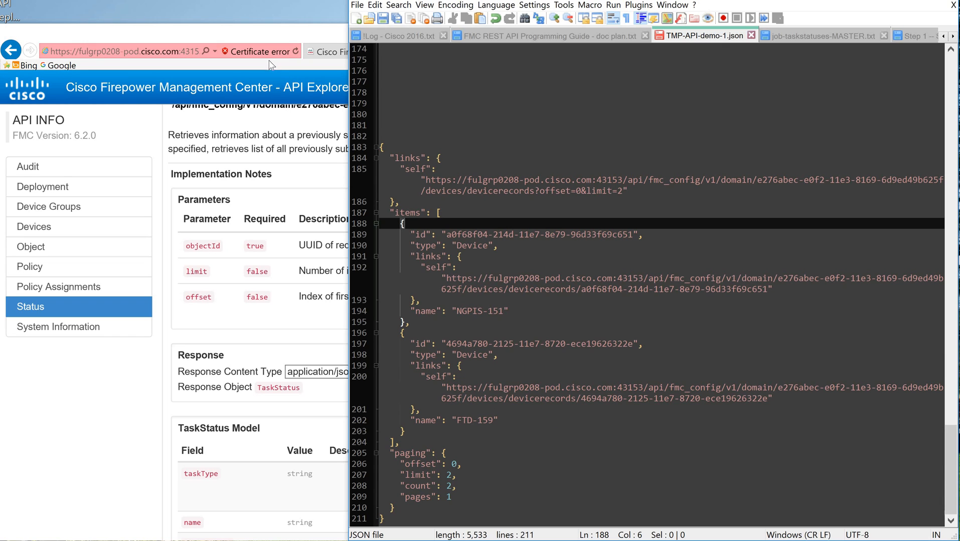
Step: Switch to the FMC Device Management page and dismiss the page data error to check the device list
{"action": "left_click", "coordinate": [345, 55]}
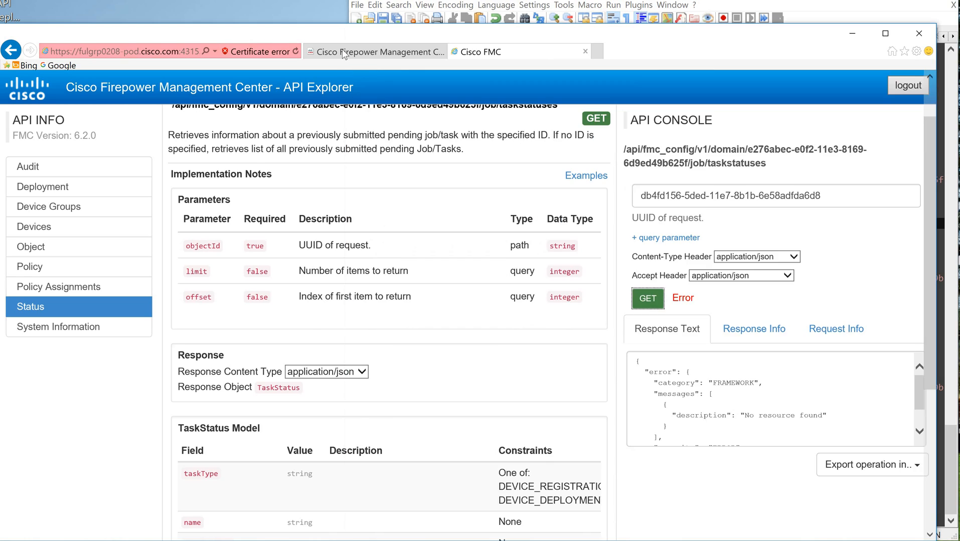
{"action": "left_click", "coordinate": [344, 54]}
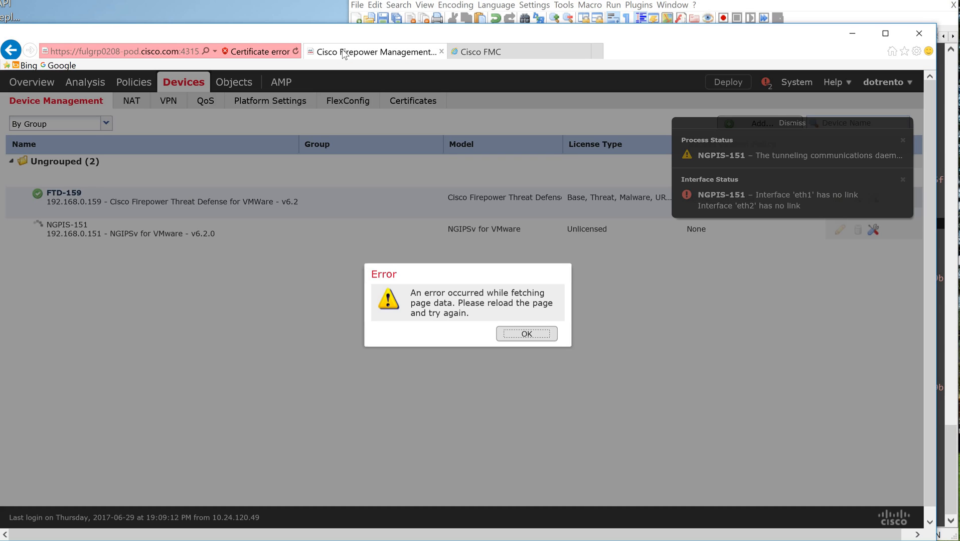
{"action": "left_click", "coordinate": [534, 335]}
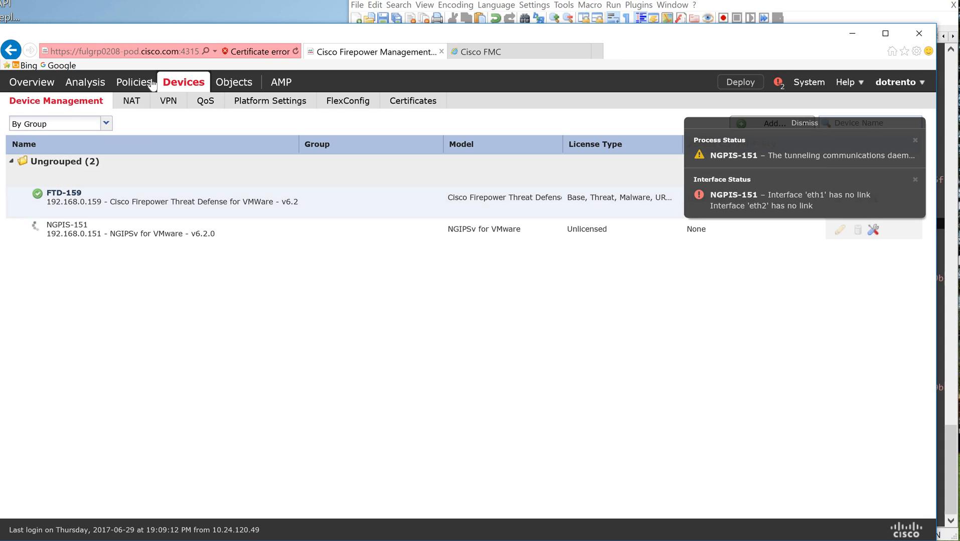